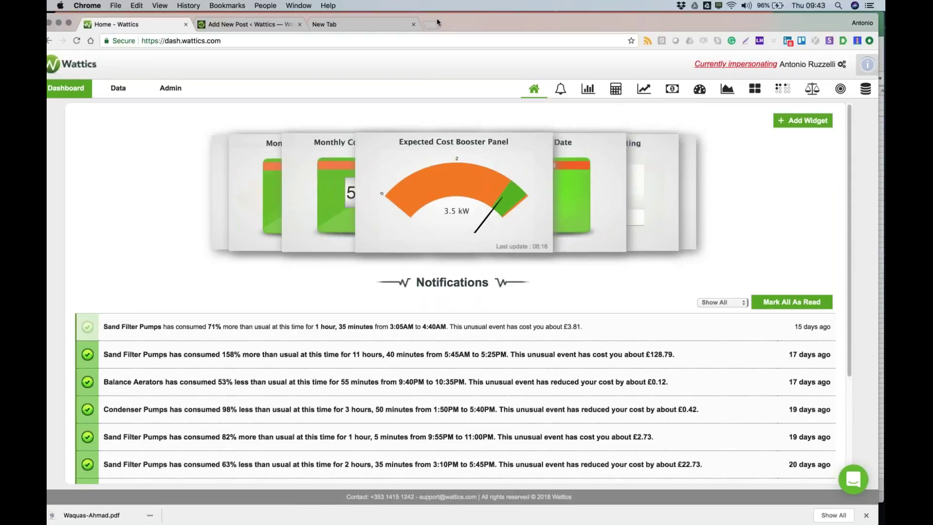
- Open the custom alerts section and start a new alert
drag(447, 19, 453, 17)
click(568, 88)
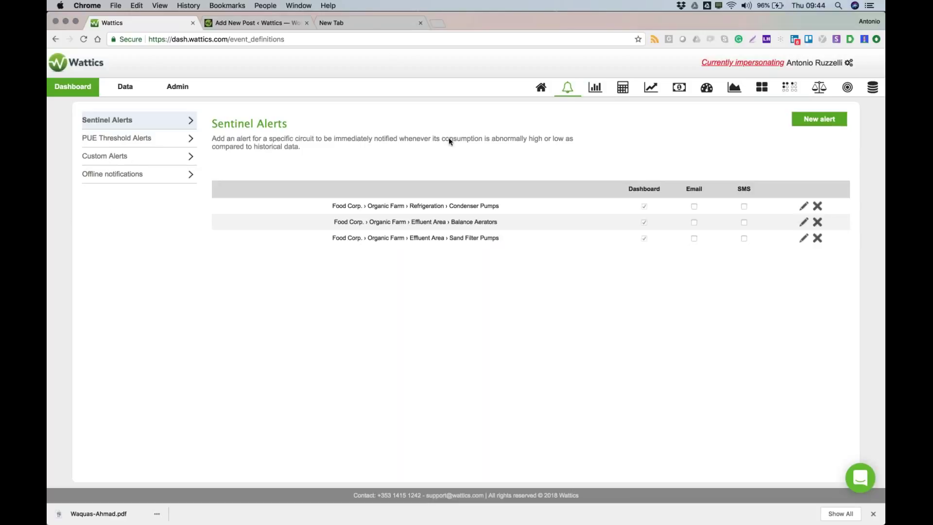
click(117, 156)
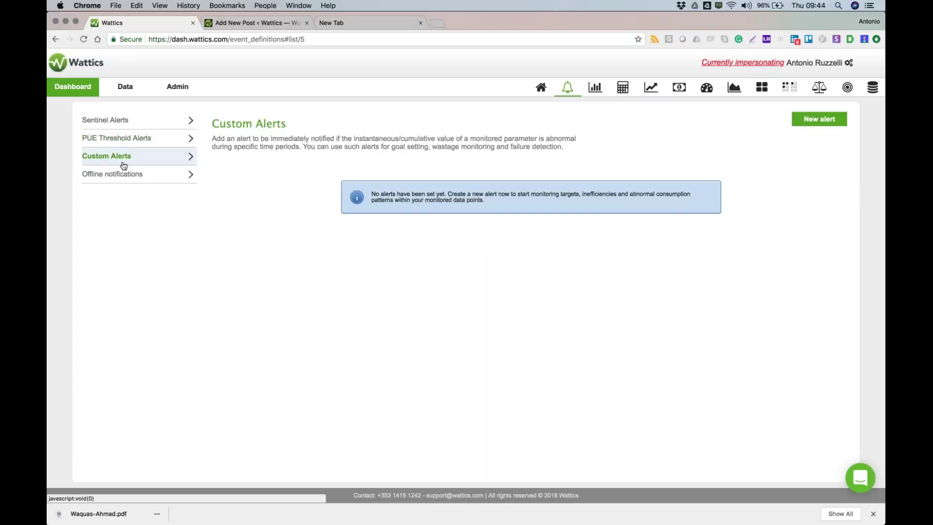
click(818, 120)
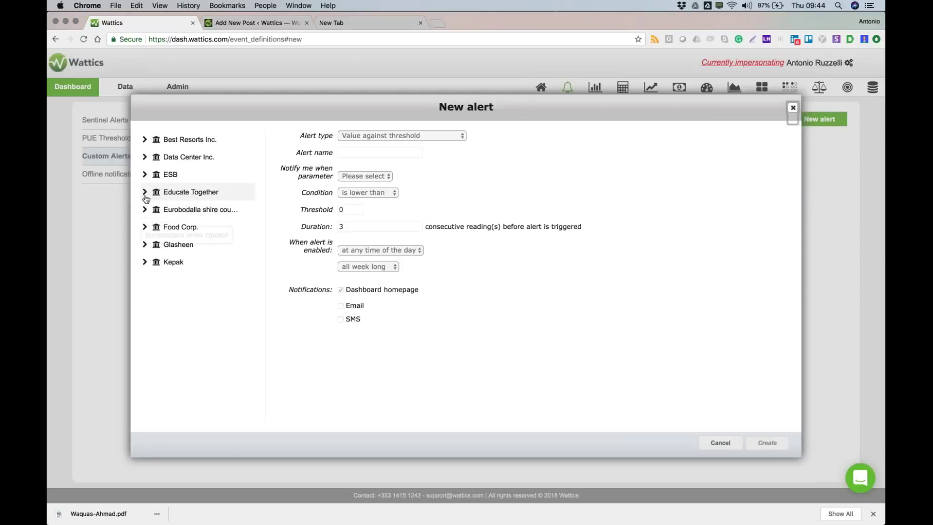
- Target the Co2-Compr… circuit under Food Corp.'s Organic Farm and set the alert type to Cumulated so far against threshold
click(145, 227)
click(154, 245)
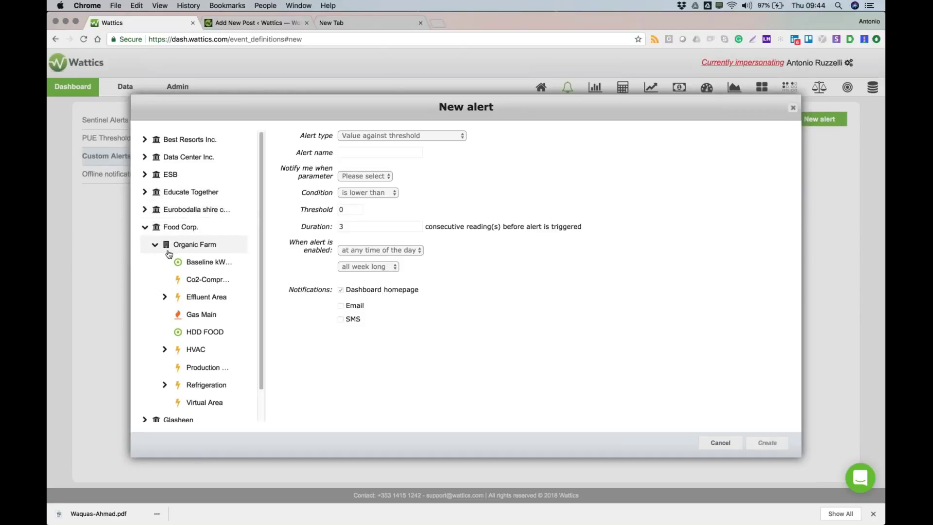
click(207, 285)
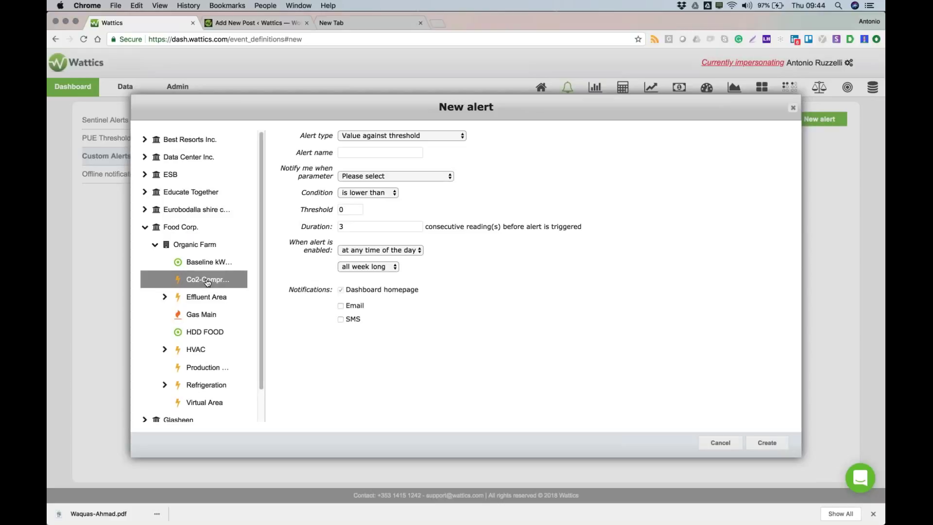
click(402, 136)
click(403, 144)
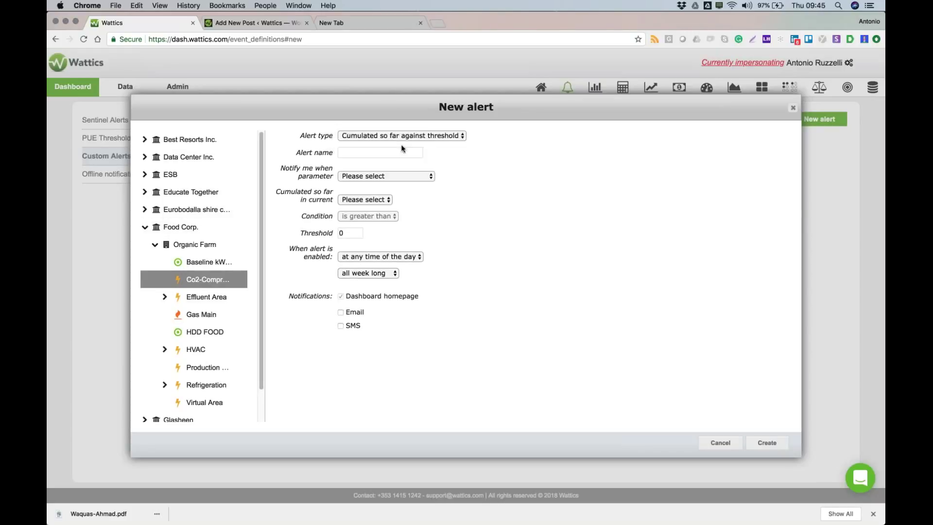
- Name the alert "Weekly Co2 alert >200"
click(402, 151)
text(Co2 alert)
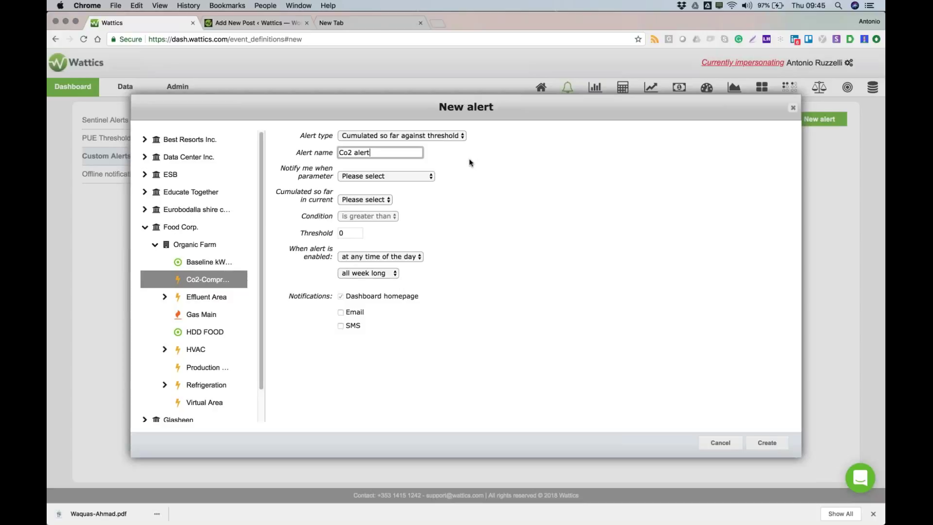
text(Weekly )
text( >200)
- Set the alert to monitor £ (Cost) cumulated so far in the current week
click(377, 177)
click(377, 177)
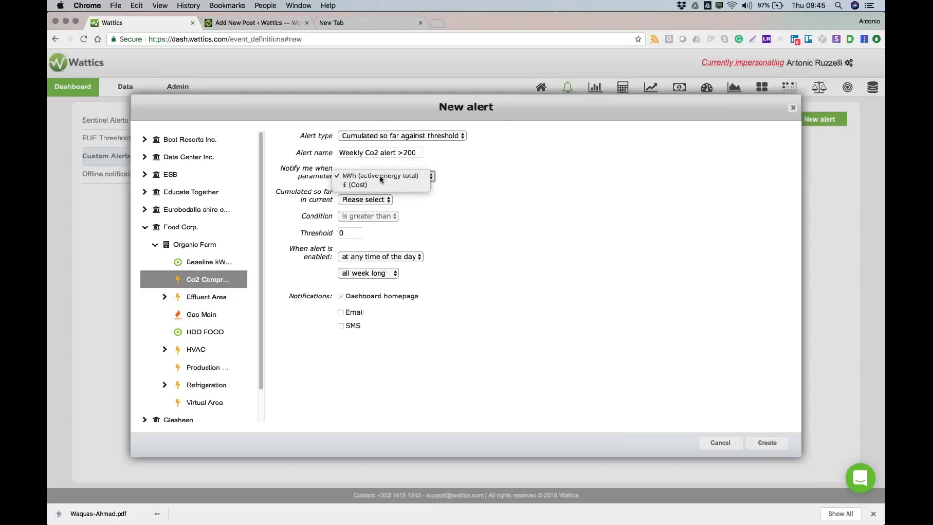
key(Return)
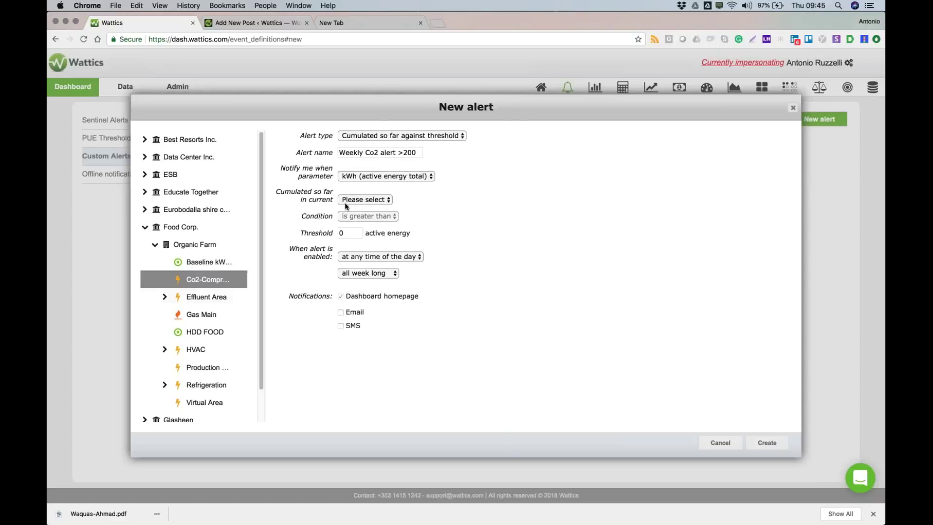
click(396, 176)
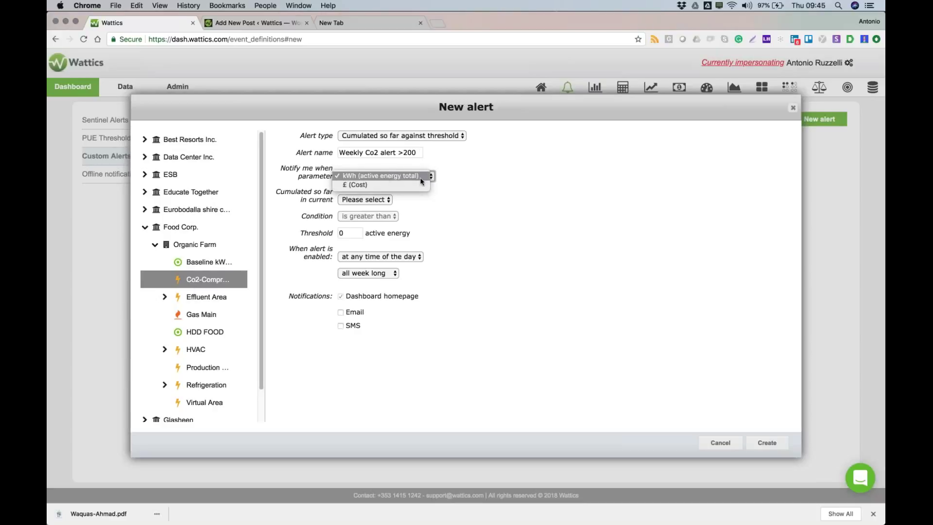
click(406, 185)
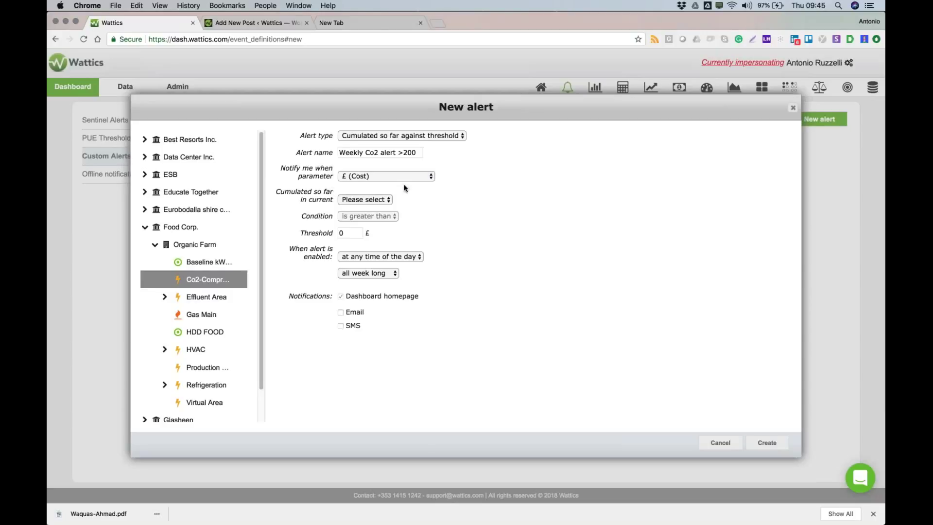
click(391, 199)
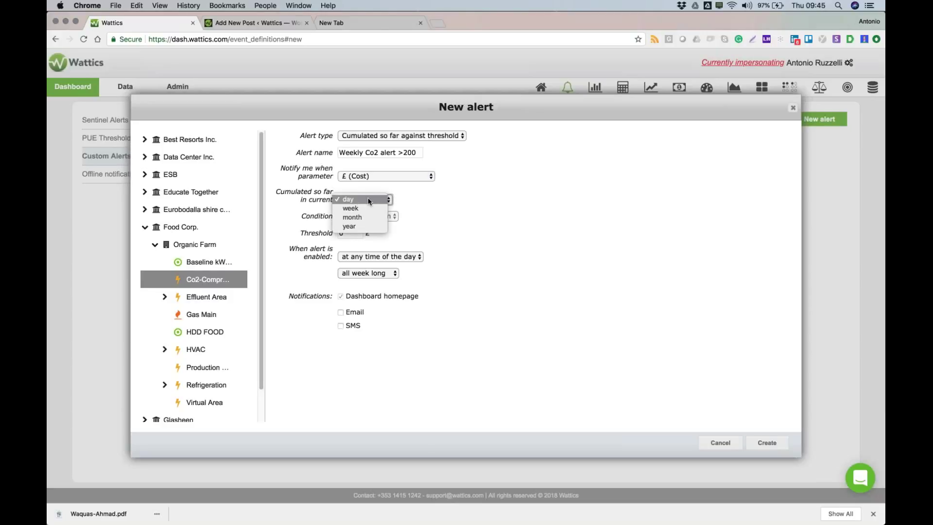
key(Down)
key(Return)
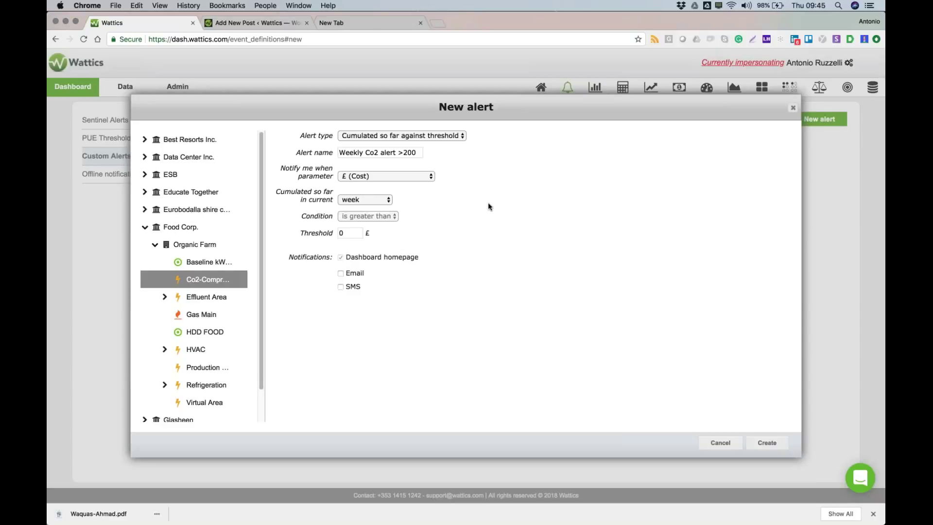
- Set the alert threshold to £100 and rename the alert "Budget Weekly"
click(347, 233)
key(super+a)
text(100)
click(341, 273)
click(340, 273)
click(340, 286)
triple_click(401, 152)
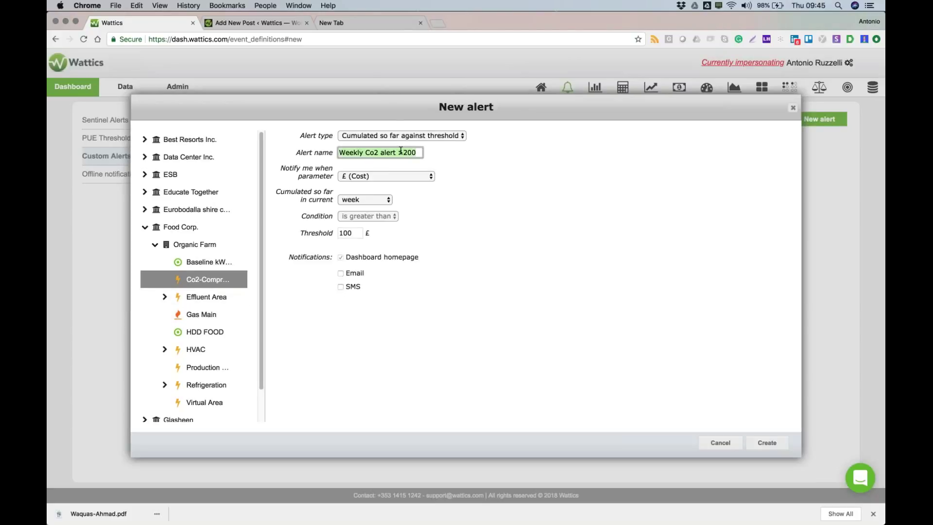
text(Budget Weekly)
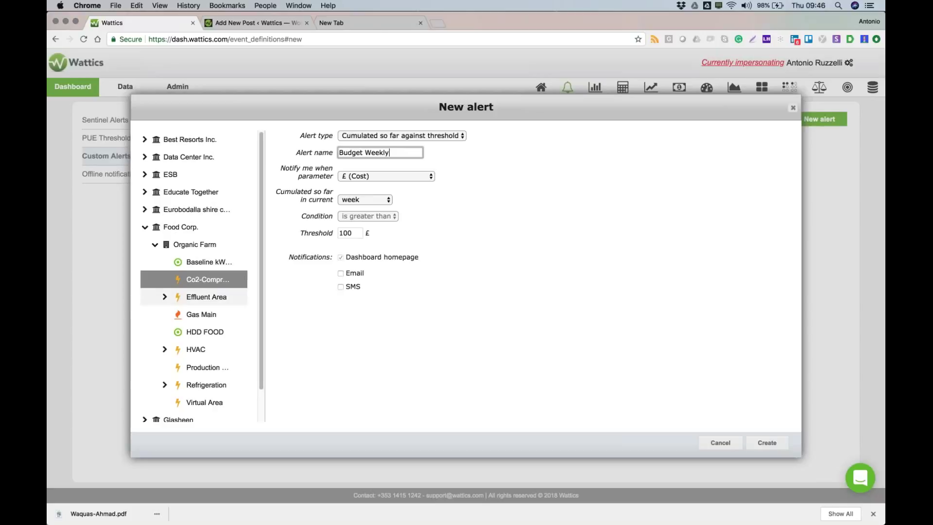
- Change the alert type to Value against threshold and target the Aerators circuit under Effluent Area
click(178, 301)
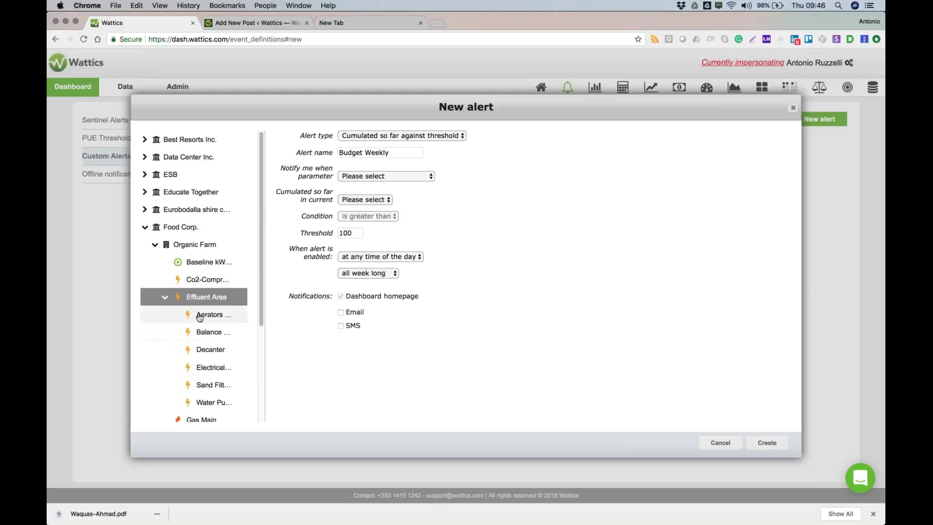
scroll(210, 298, down, 5)
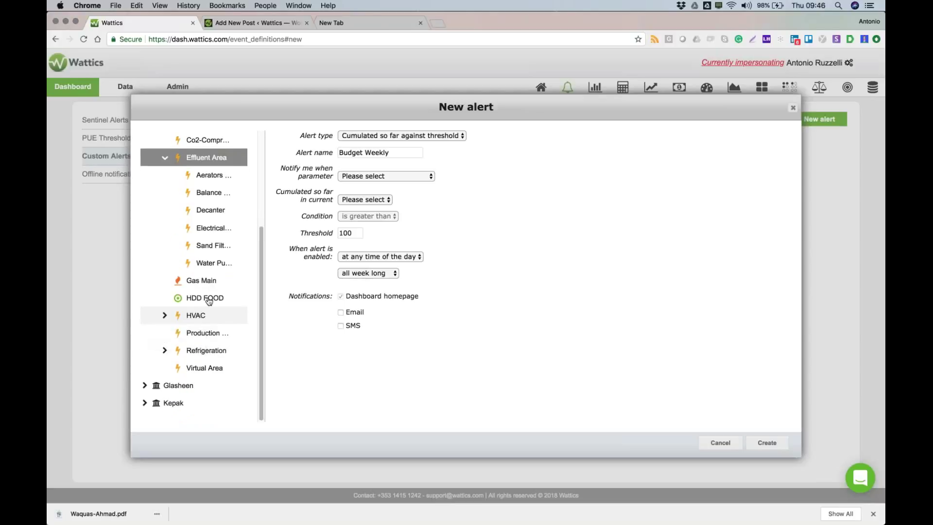
click(442, 138)
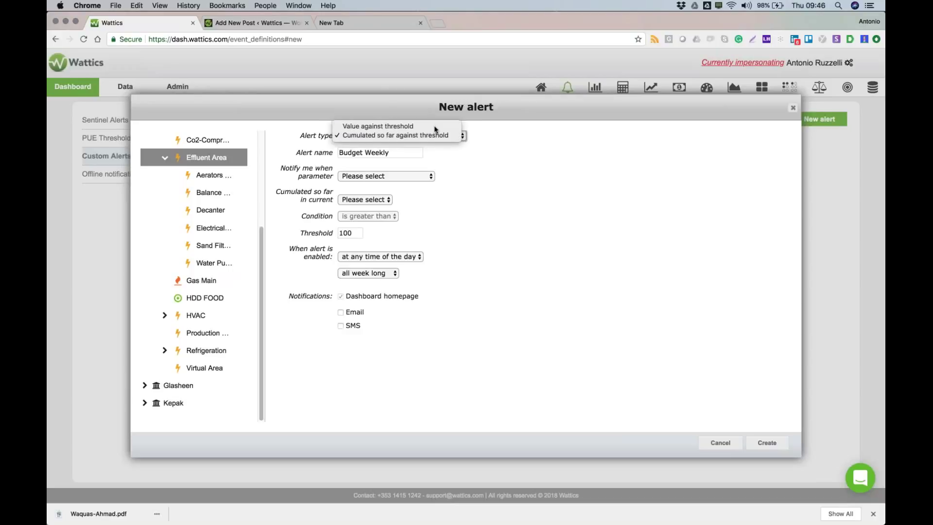
click(433, 126)
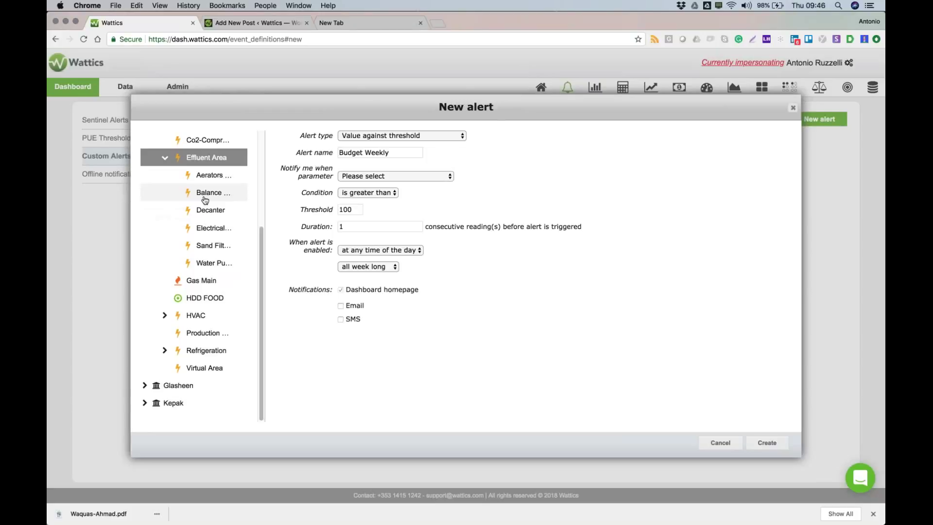
click(222, 178)
- Set the alert's monitored parameter to kW (active power total)
click(396, 176)
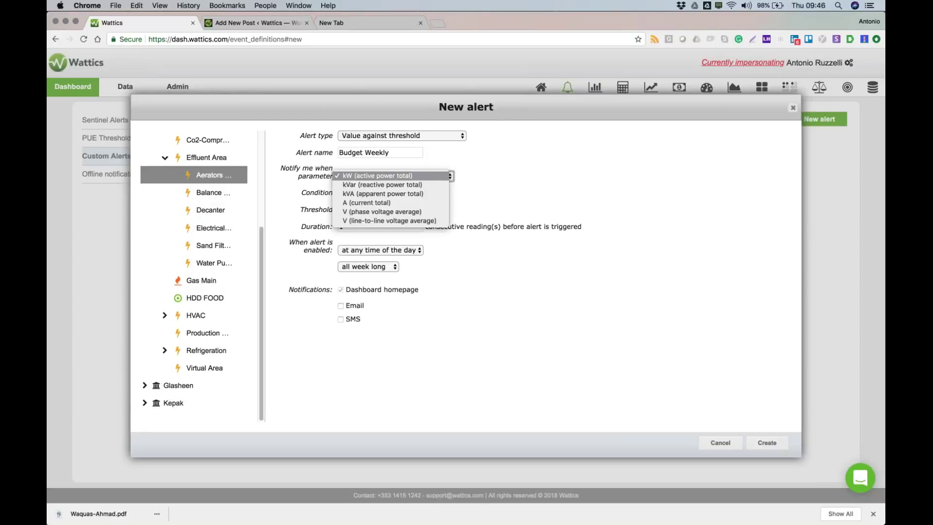
click(383, 185)
click(379, 176)
click(373, 167)
click(375, 176)
click(375, 175)
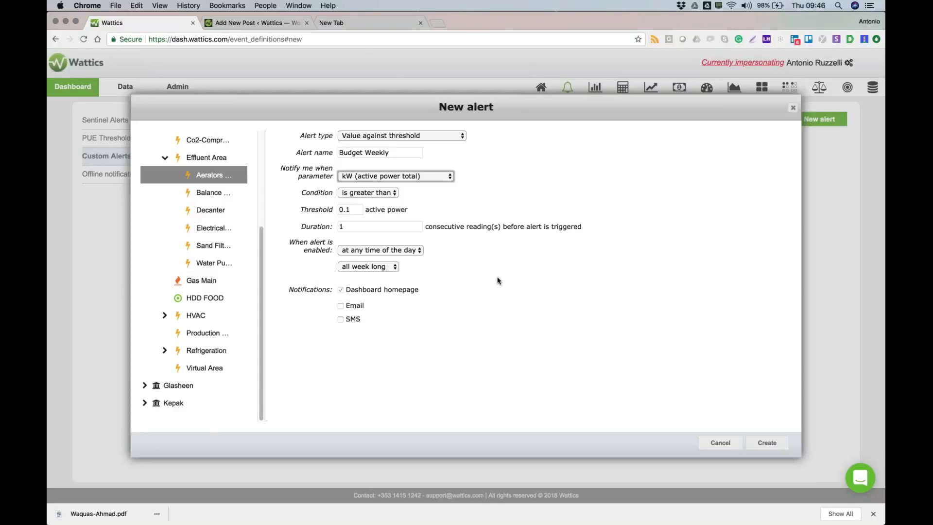
- Switch the alert schedule to a between-times range and selected weekdays, and close the form without creating the alert
click(395, 251)
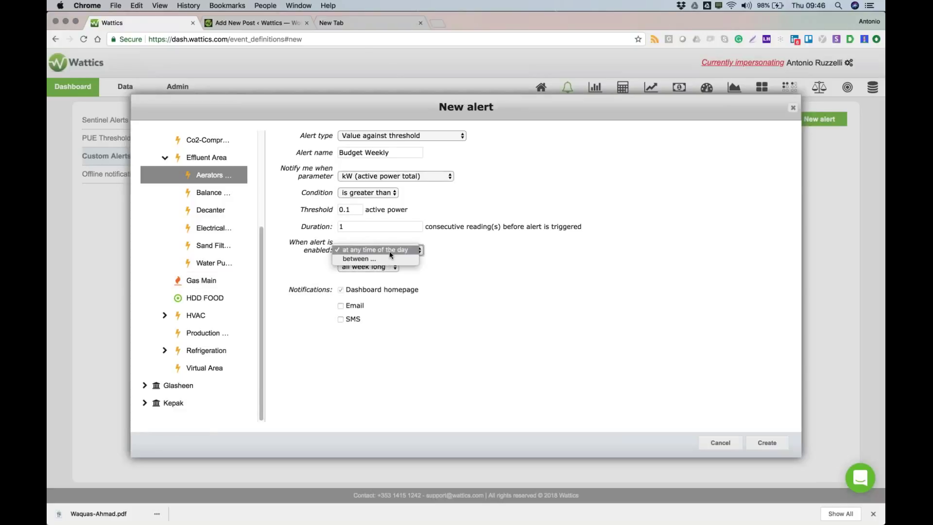
click(470, 252)
key(Down)
click(368, 266)
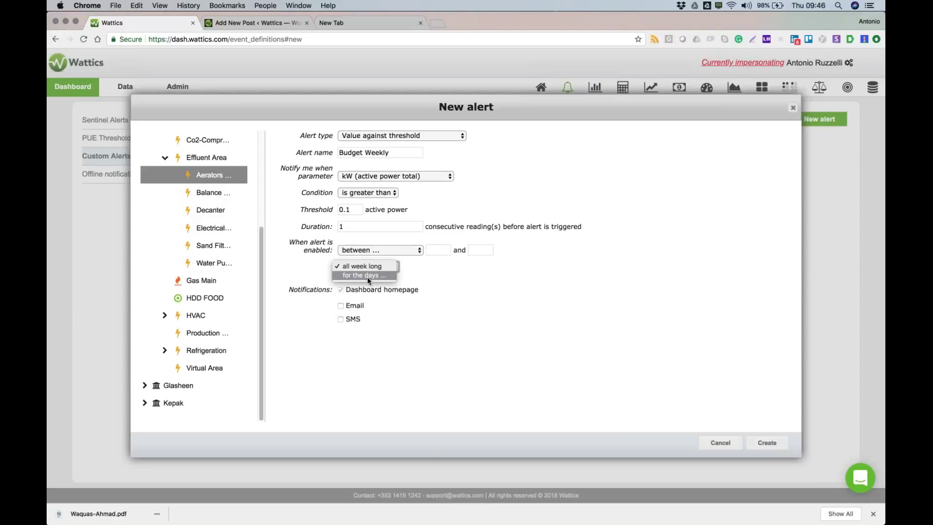
key(Down)
key(Return)
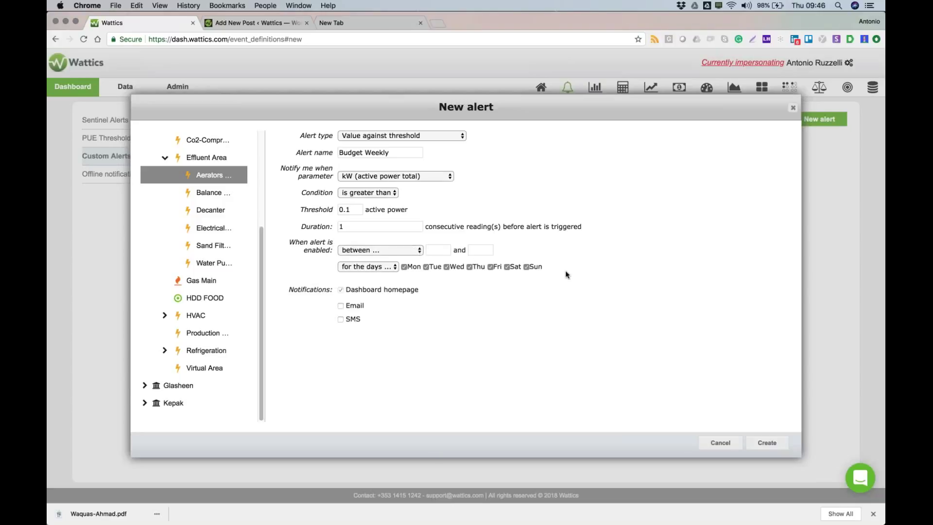
click(792, 107)
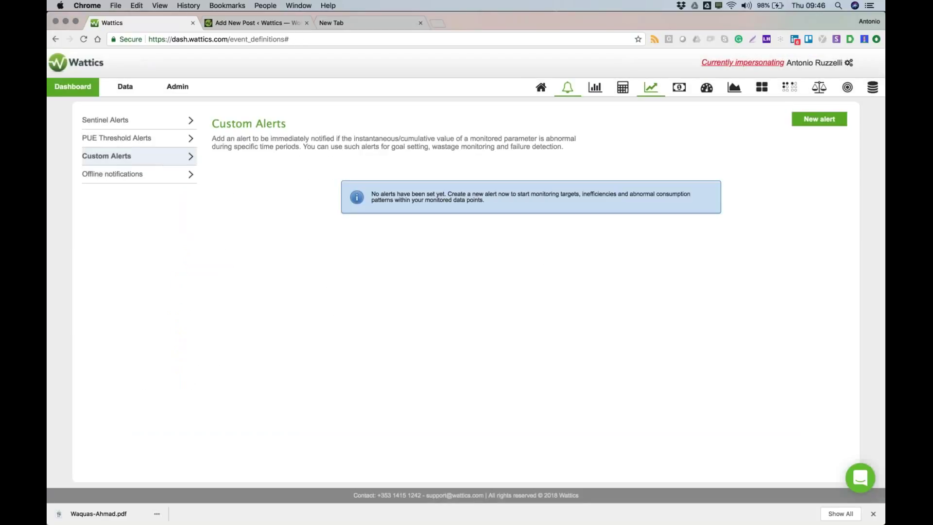
- Open the Hotel site of the 1 - Monart Spa Hotel organization in the administration area
click(177, 87)
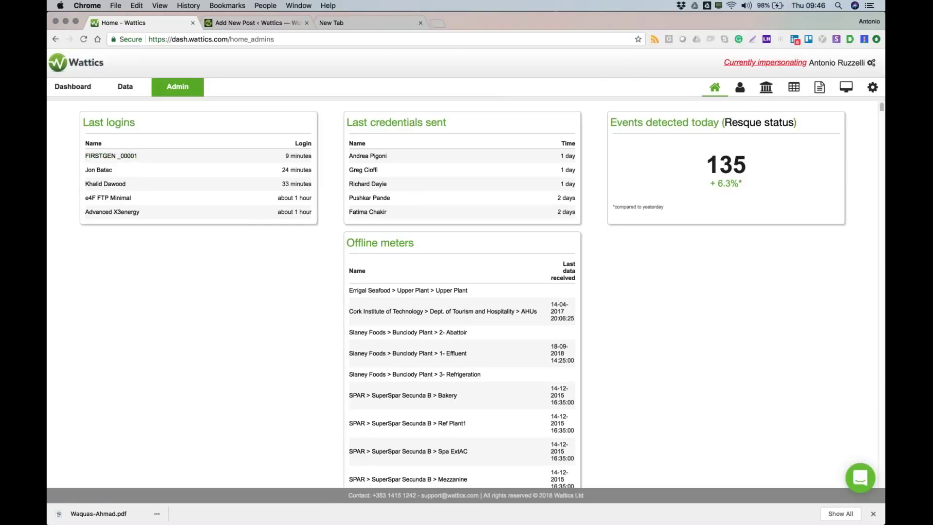
click(772, 93)
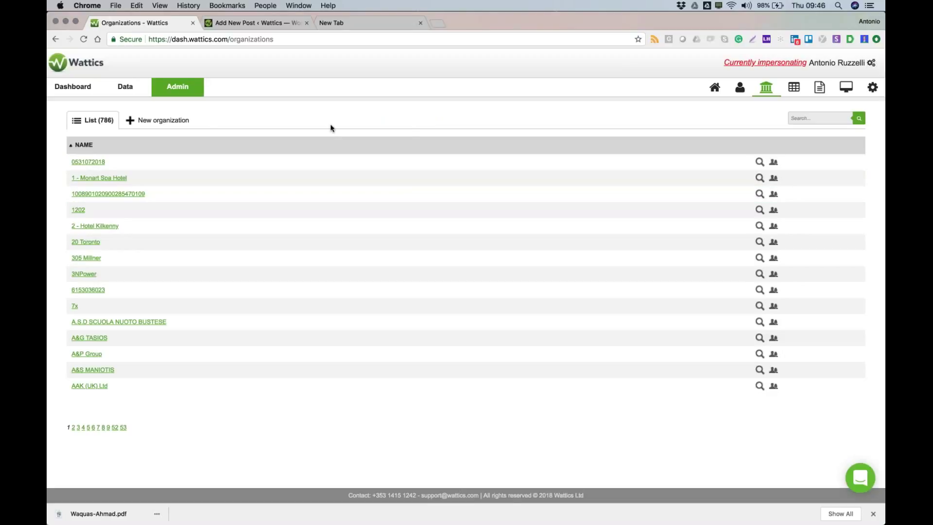
click(102, 178)
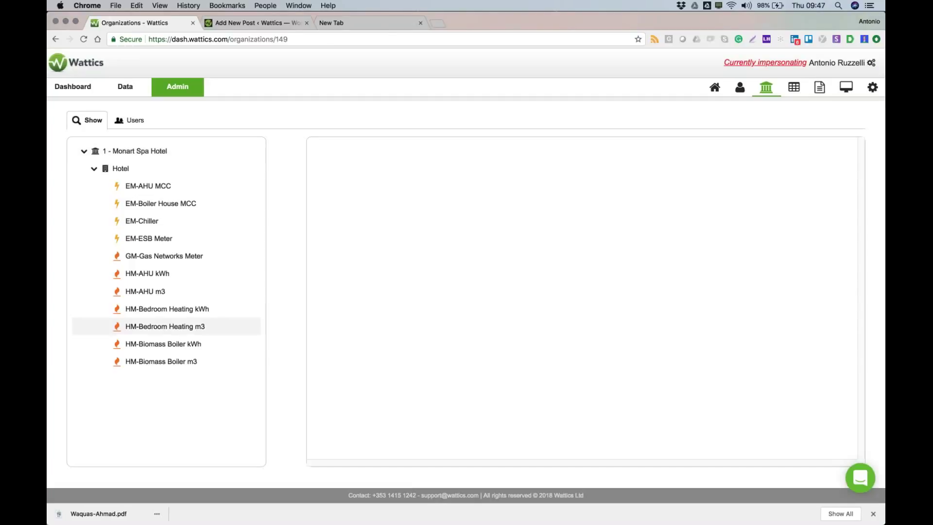
click(119, 168)
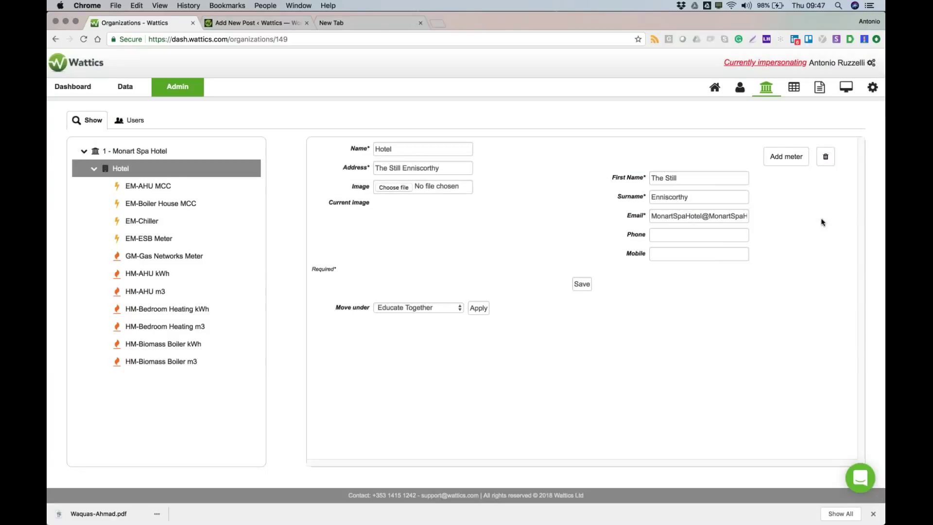
- Start a new Electrical data point on the Hotel site using the AcuRev 3 channels template
click(786, 156)
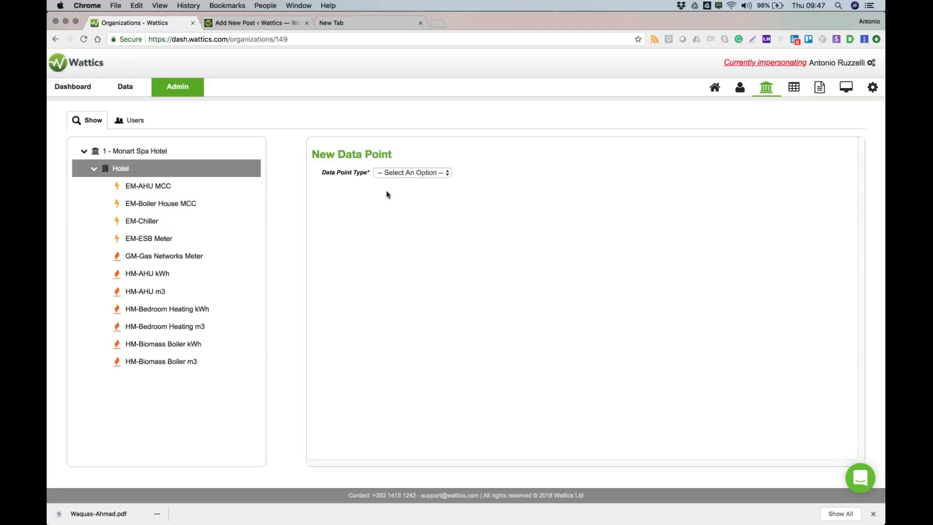
click(425, 173)
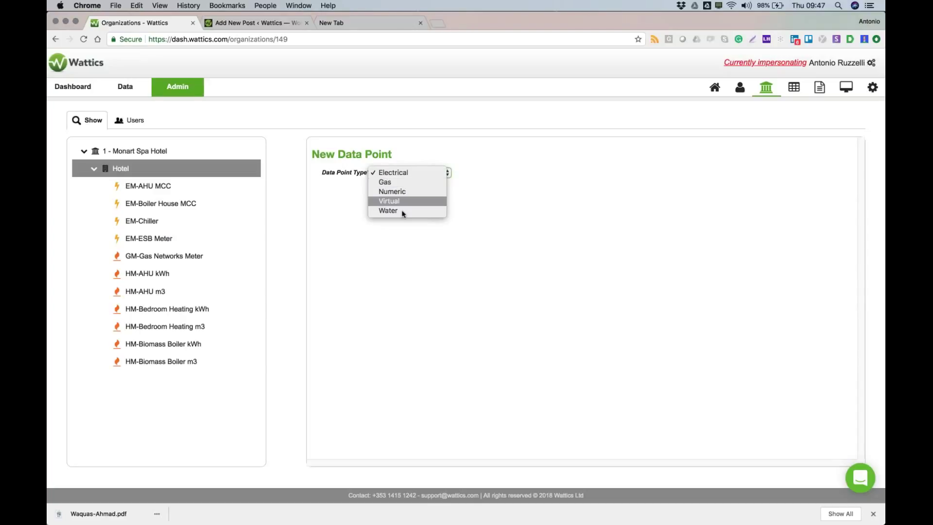
click(391, 172)
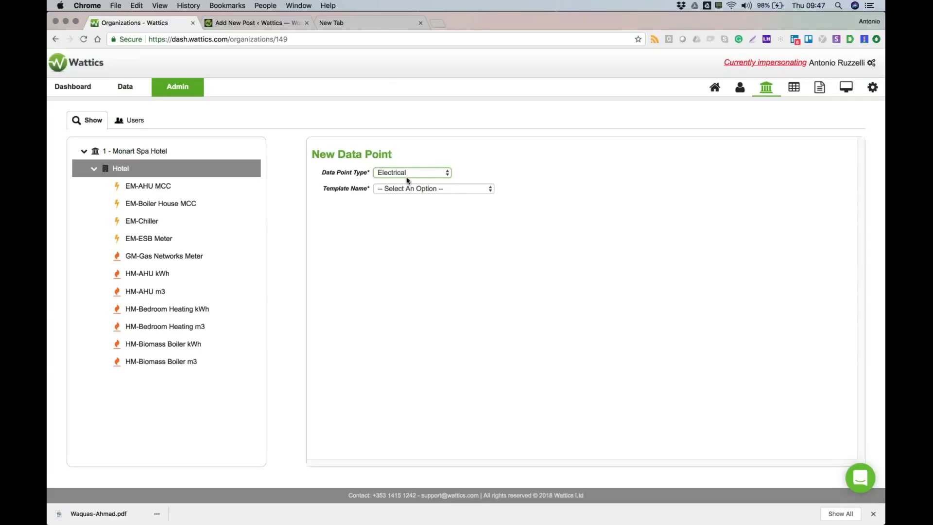
click(405, 190)
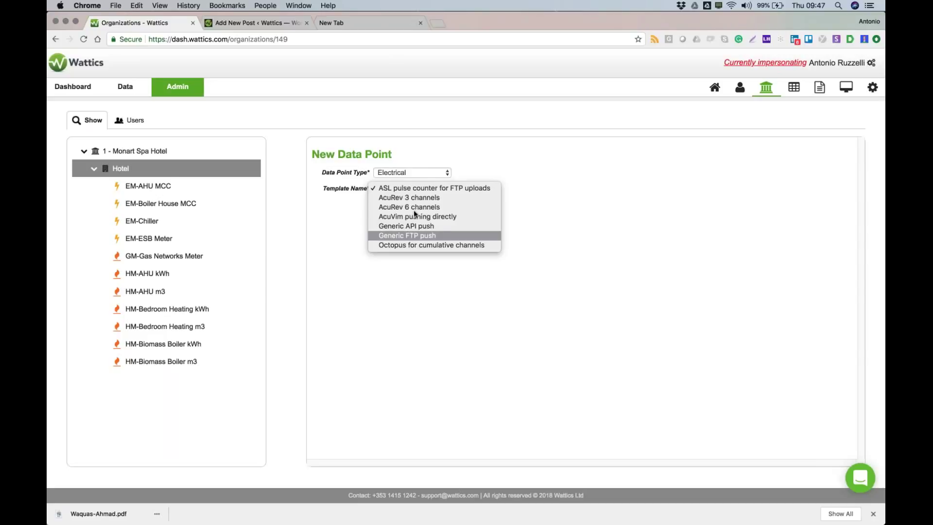
click(410, 198)
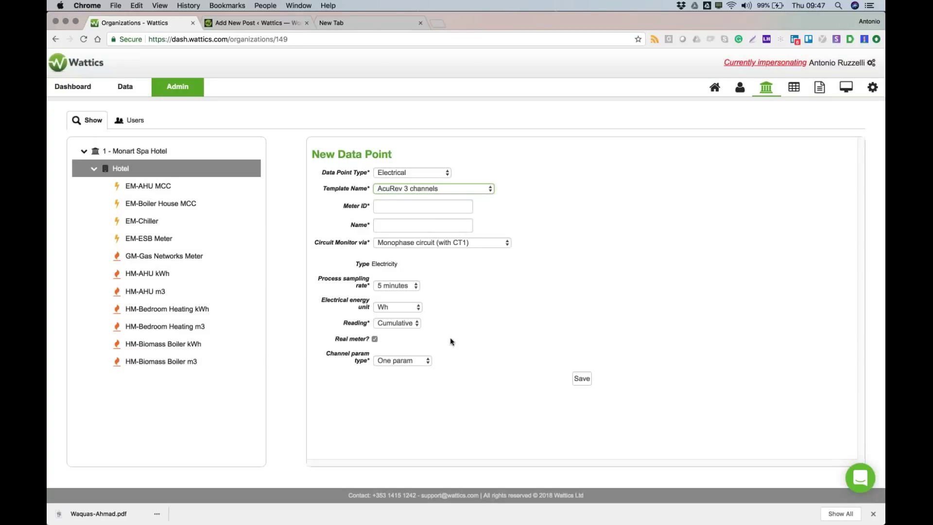
click(410, 189)
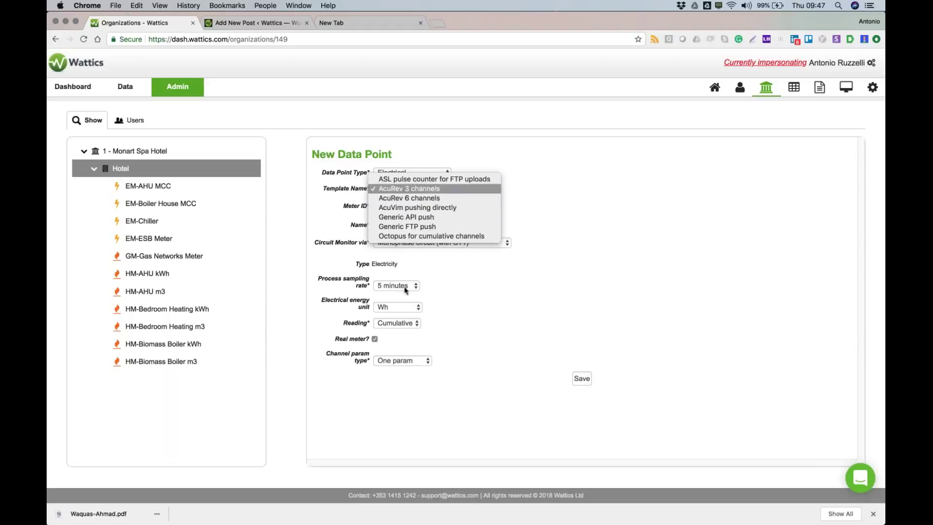
click(433, 189)
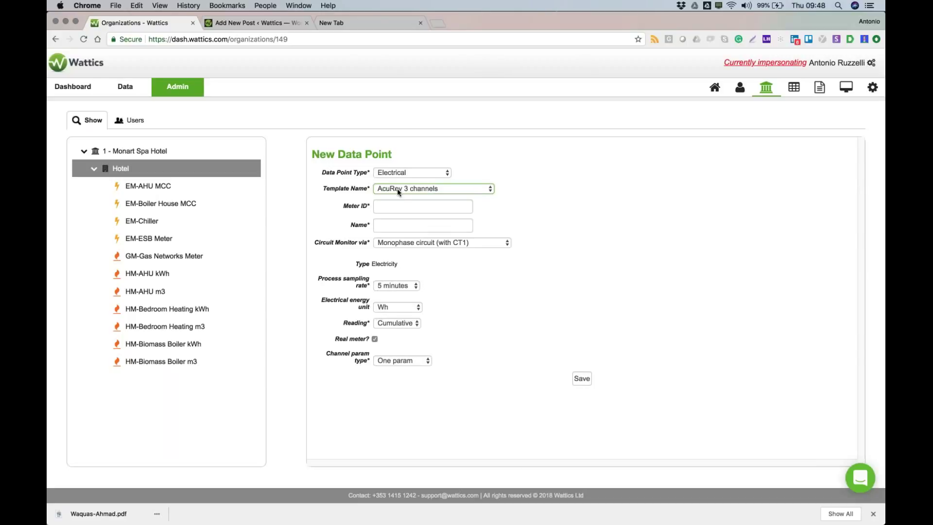
- Set the data point's process sampling rate to 5 minutes and its meter ID to accu_ecc38a200627CH1ABC
click(387, 286)
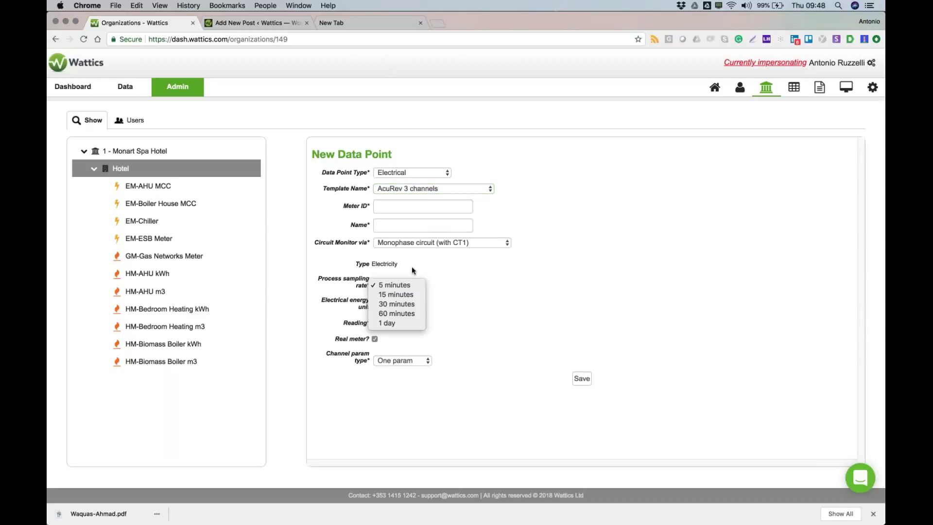
click(386, 286)
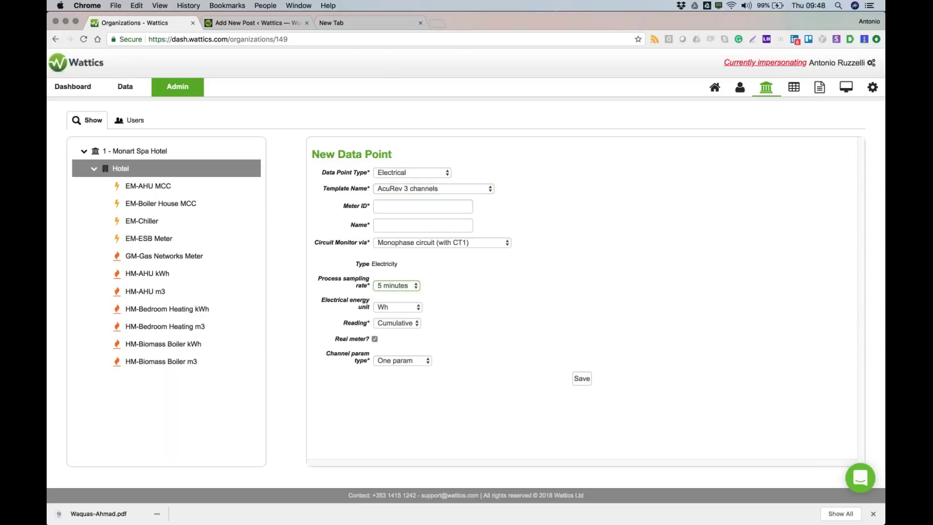
click(397, 207)
key(Down)
key(Return)
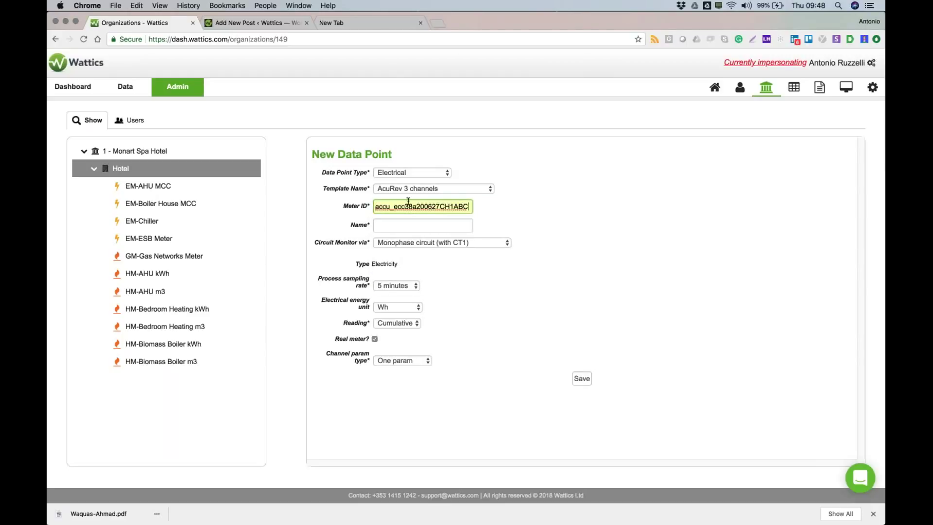
- Examine the name suggestions and the circuit monitoring options offered for the new data point
click(399, 226)
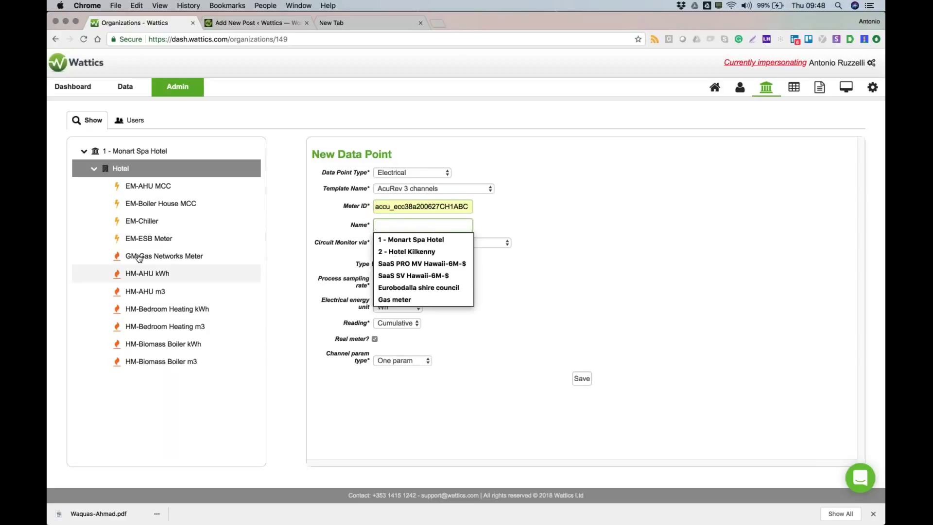
click(469, 265)
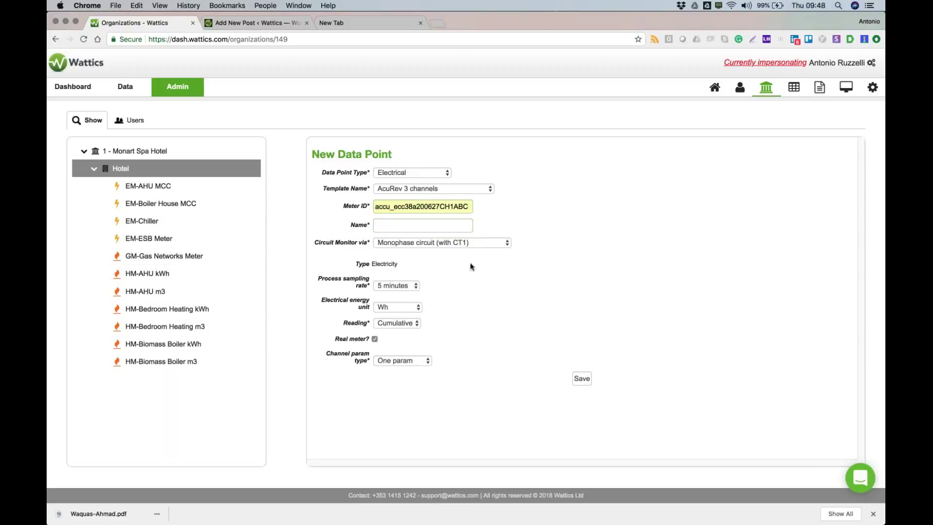
click(431, 243)
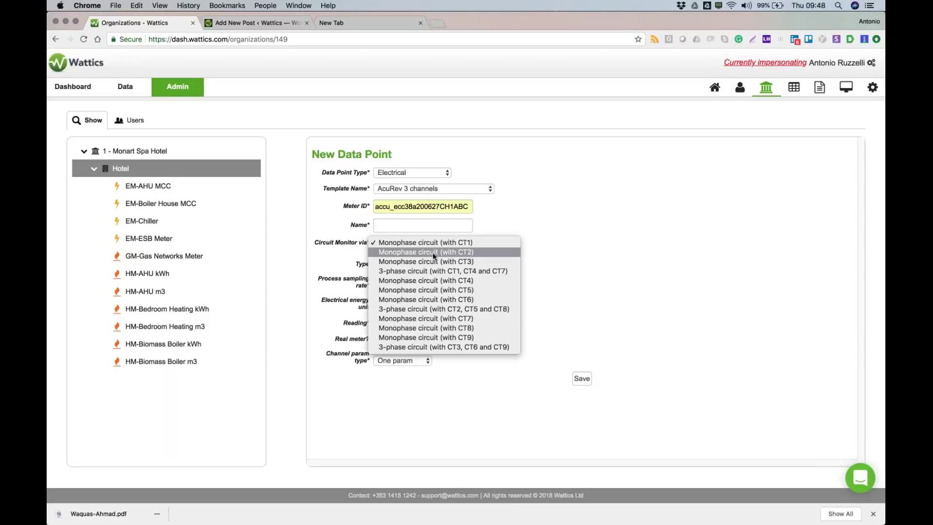
click(428, 189)
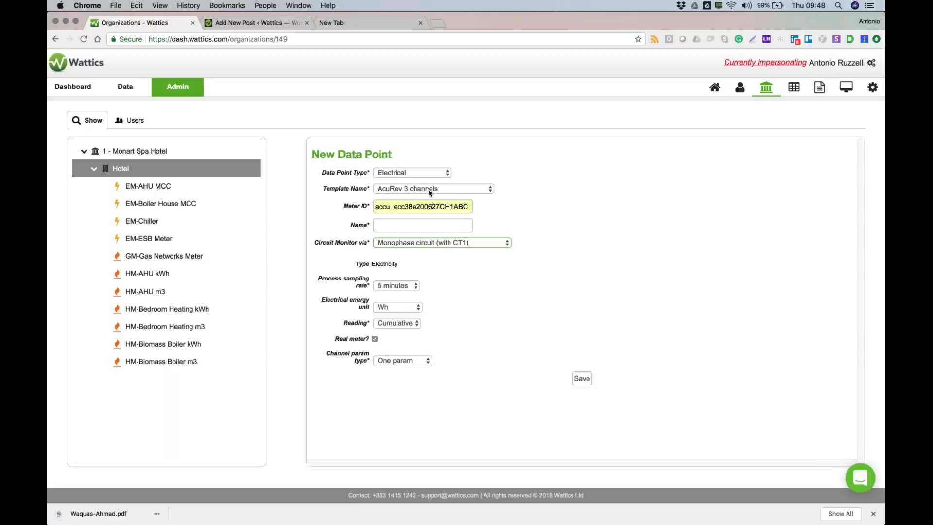
click(455, 243)
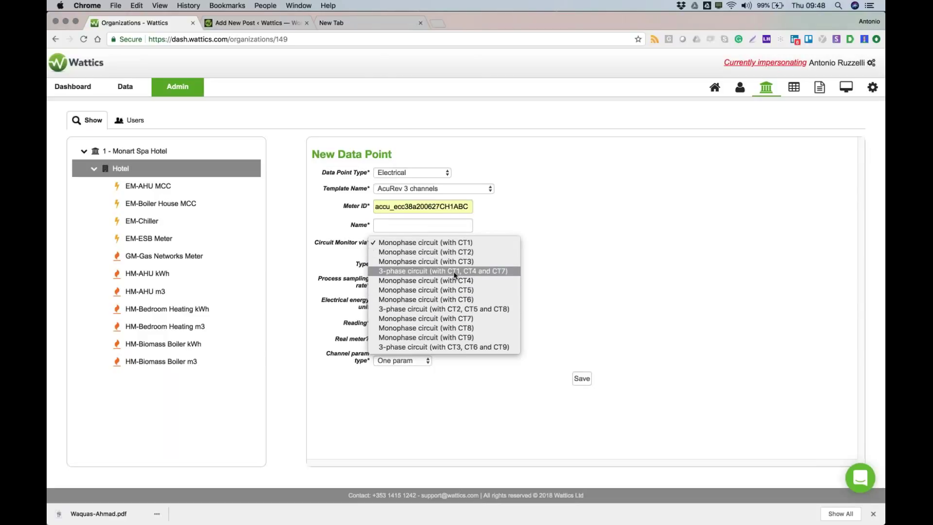
click(571, 293)
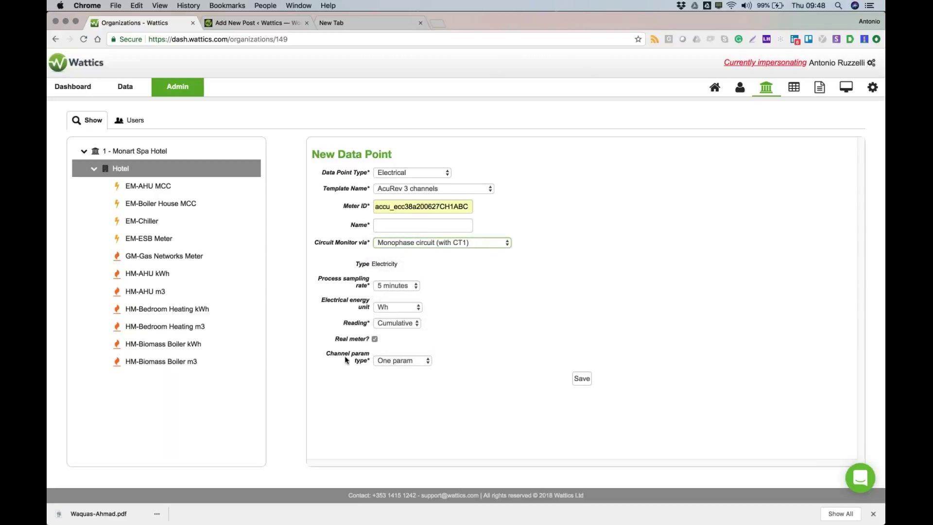
- Examine the channel param type options available for the new data point
click(395, 363)
click(480, 332)
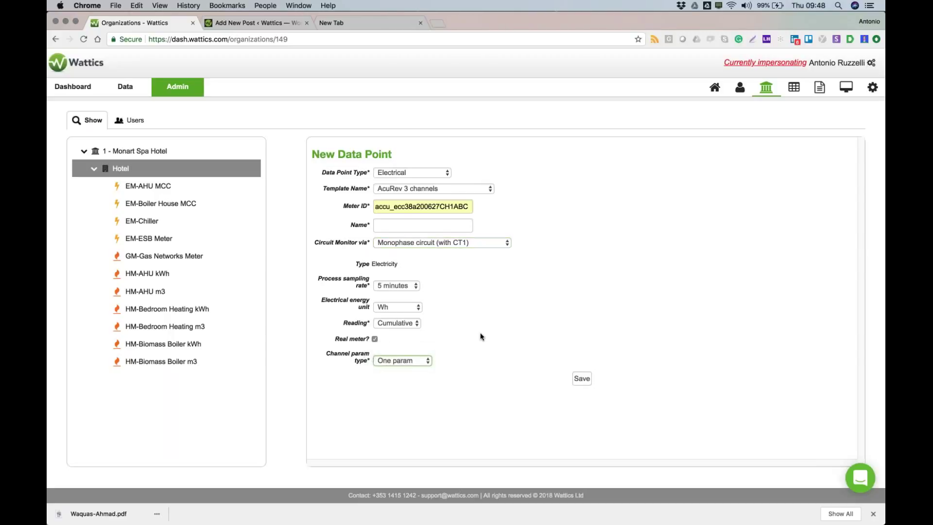
click(415, 360)
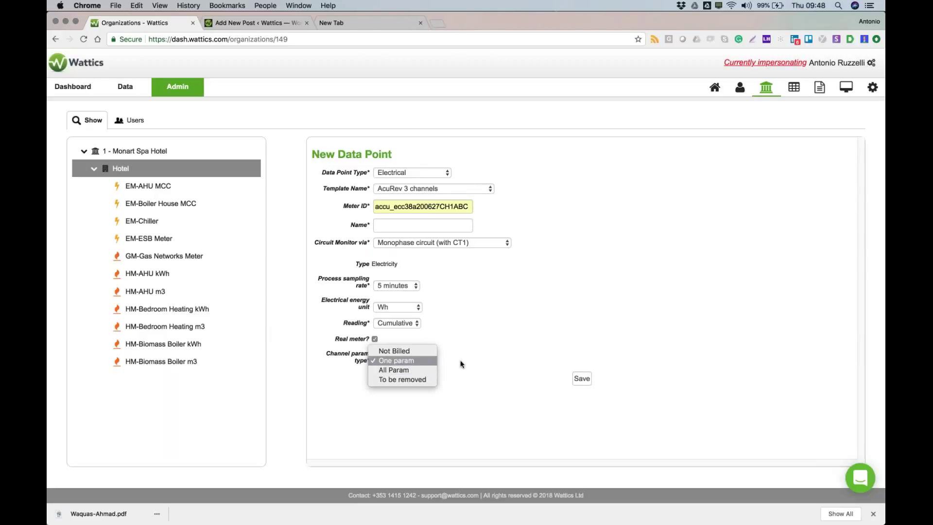
click(479, 358)
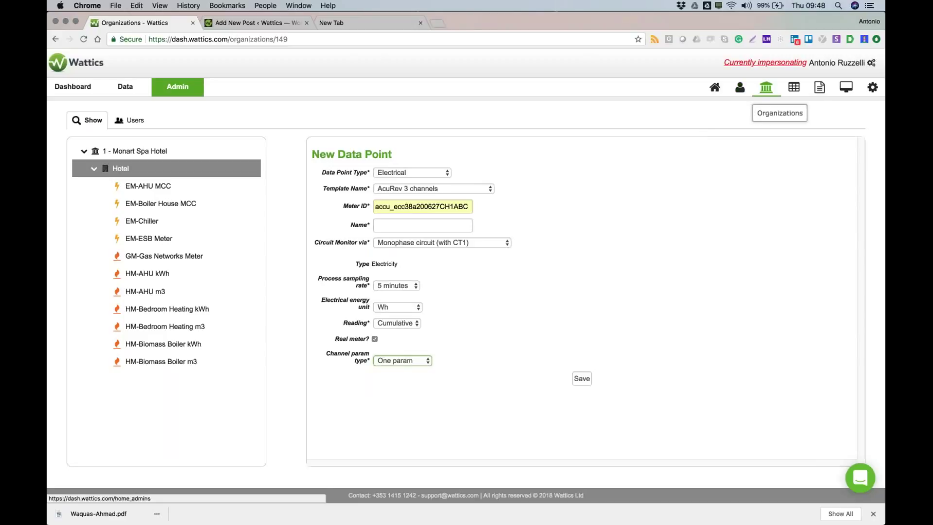
- Chart only the Kitchen point of Beta Resort & Spa in the dashboard's Formula Composer
click(81, 93)
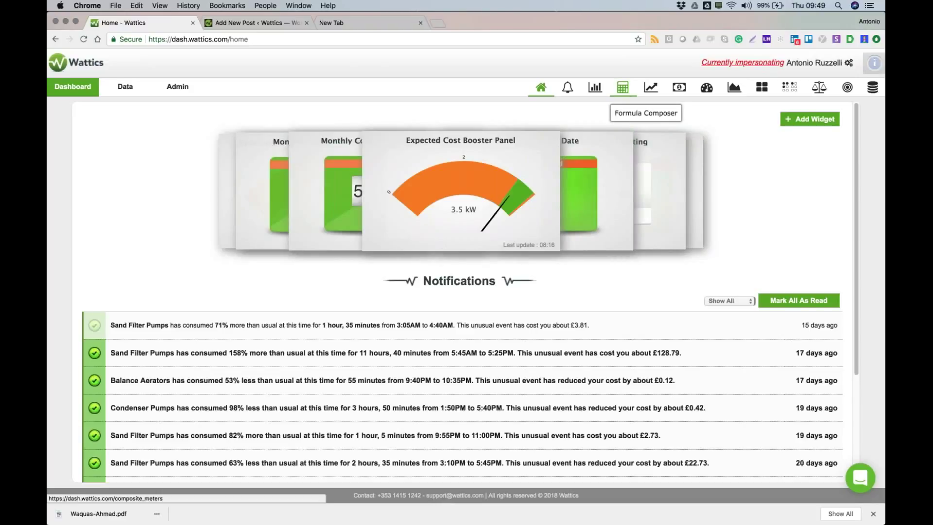
click(620, 97)
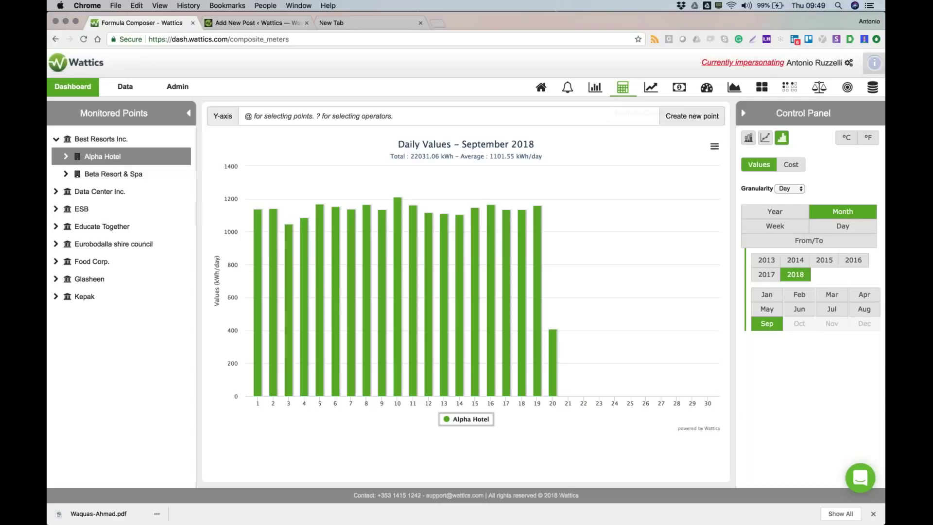
click(66, 175)
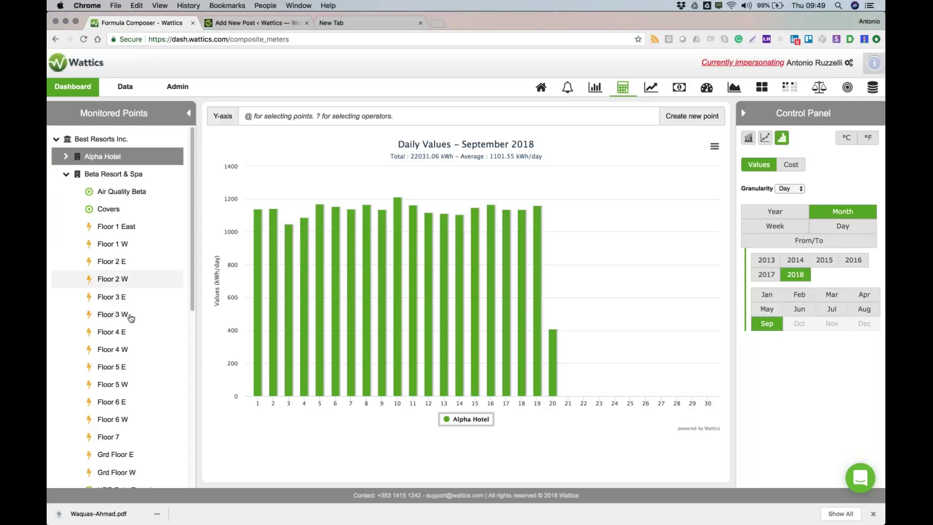
scroll(145, 298, down, 1)
scroll(153, 307, down, 2)
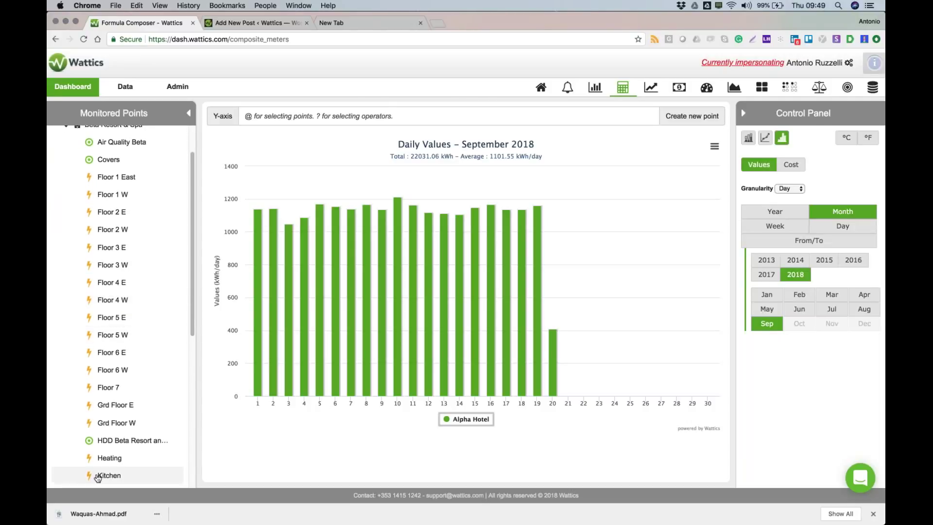
click(118, 476)
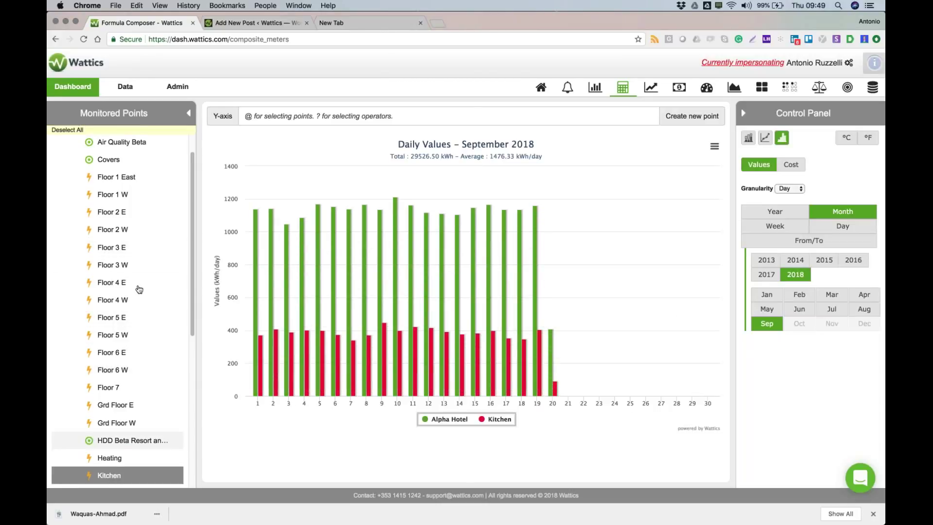
scroll(126, 291, up, 3)
scroll(127, 307, down, 5)
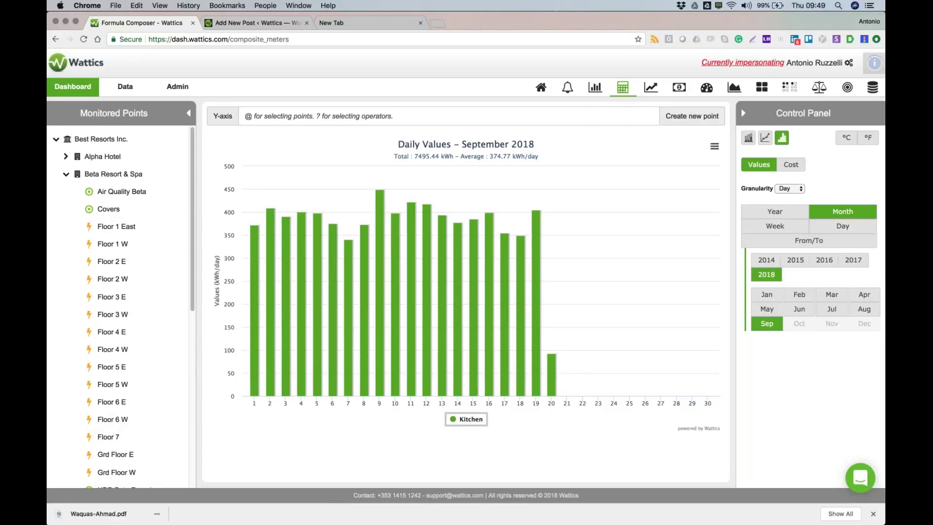
- Show the consumption breakdown of Beta Resort & Spa as a pie chart in the Breakdown view
click(102, 183)
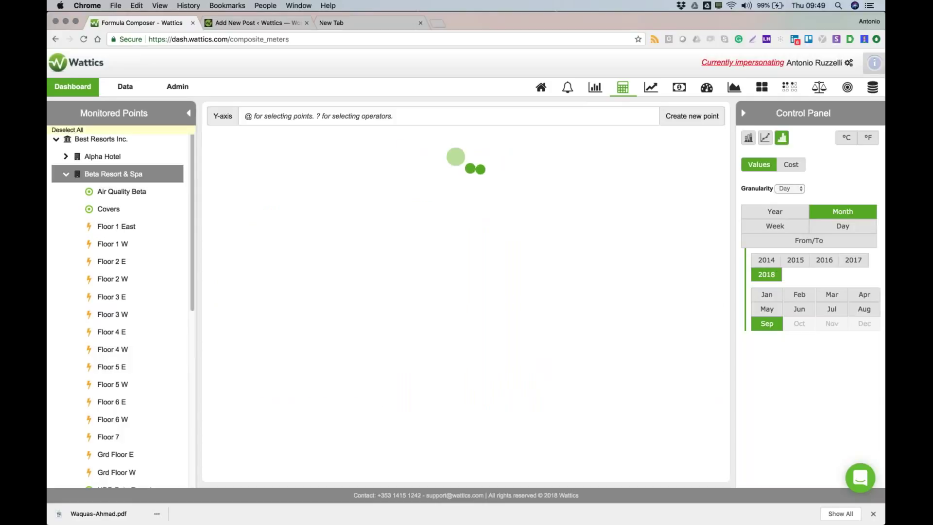
click(594, 88)
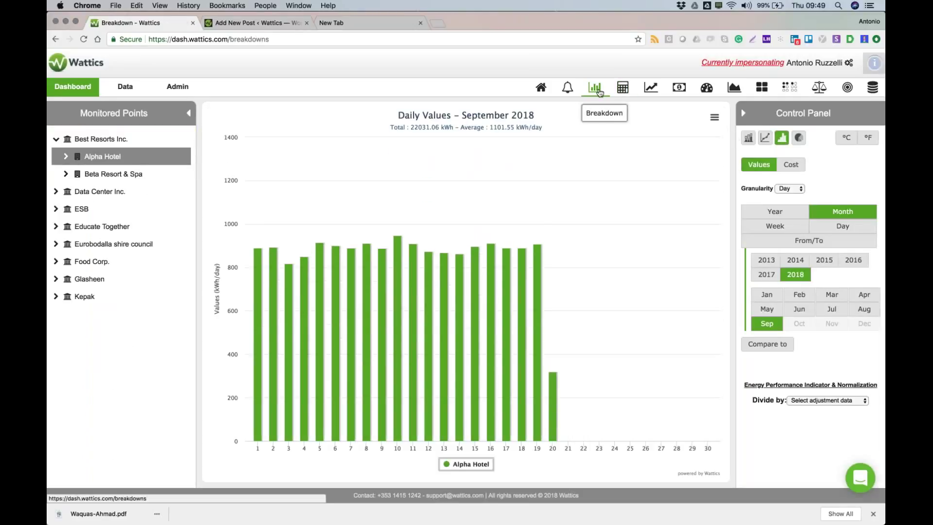
click(82, 172)
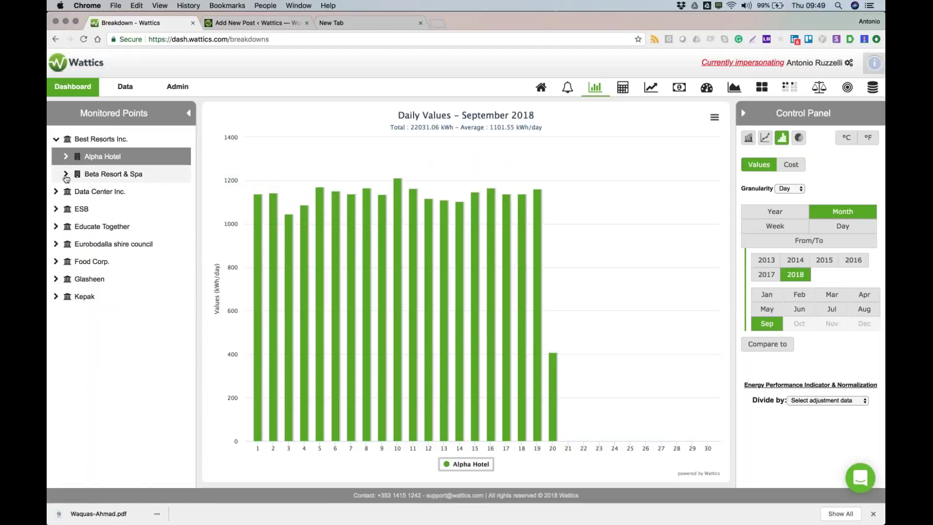
click(798, 137)
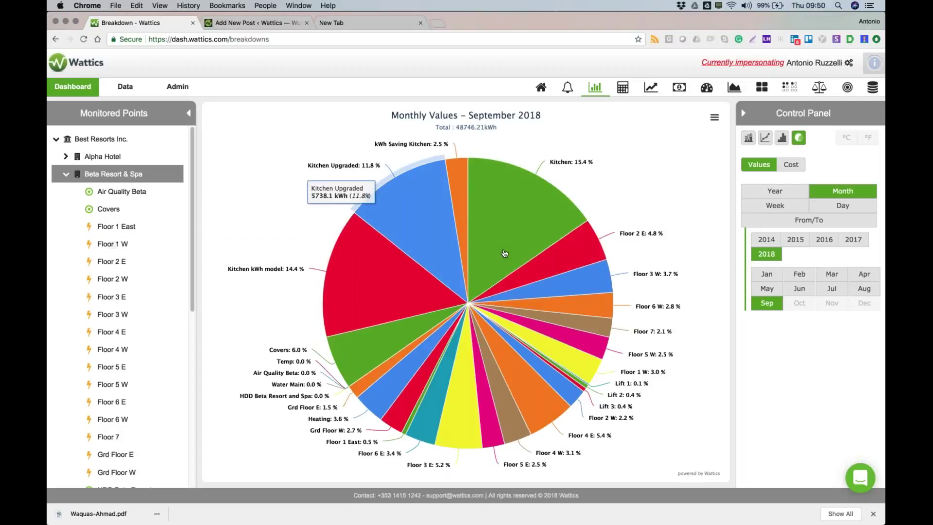
- Display the activity map of the Kitchen point under Beta Resort & Spa
click(761, 87)
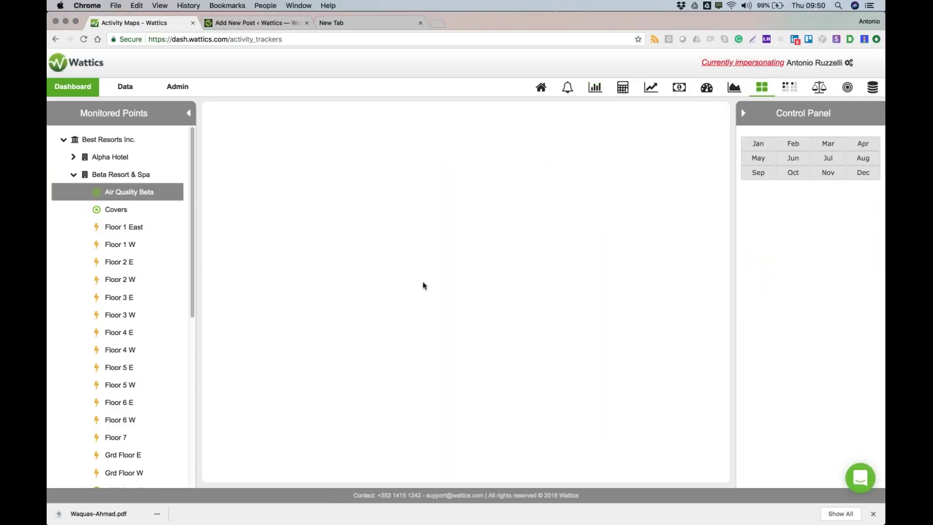
scroll(117, 262, down, 5)
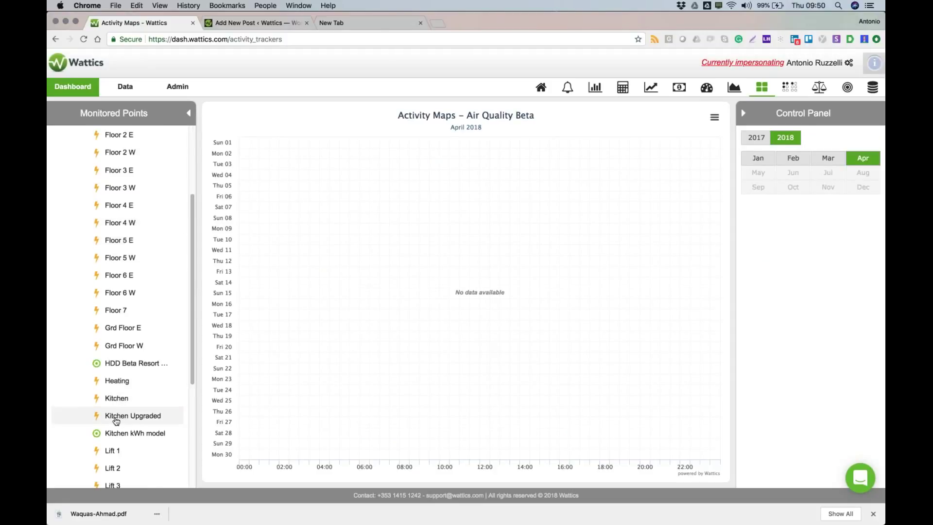
click(120, 398)
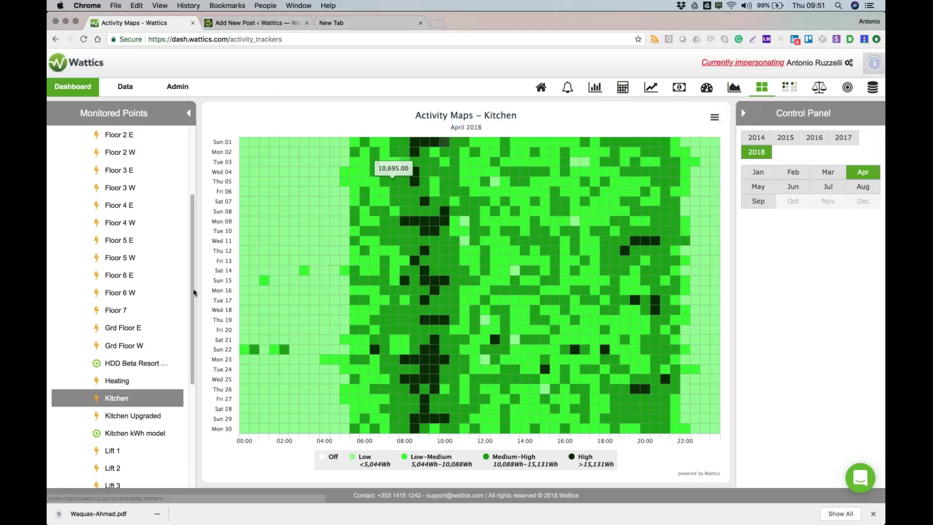
- Open the Air Extract Control Kitchen M&V project of Beta Resort & Spa and select its name in the project definition
click(819, 88)
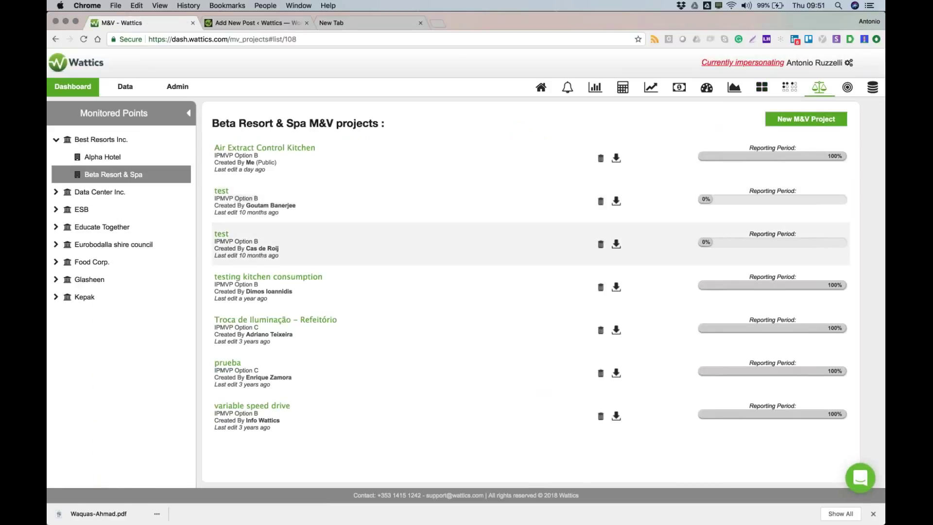
click(252, 148)
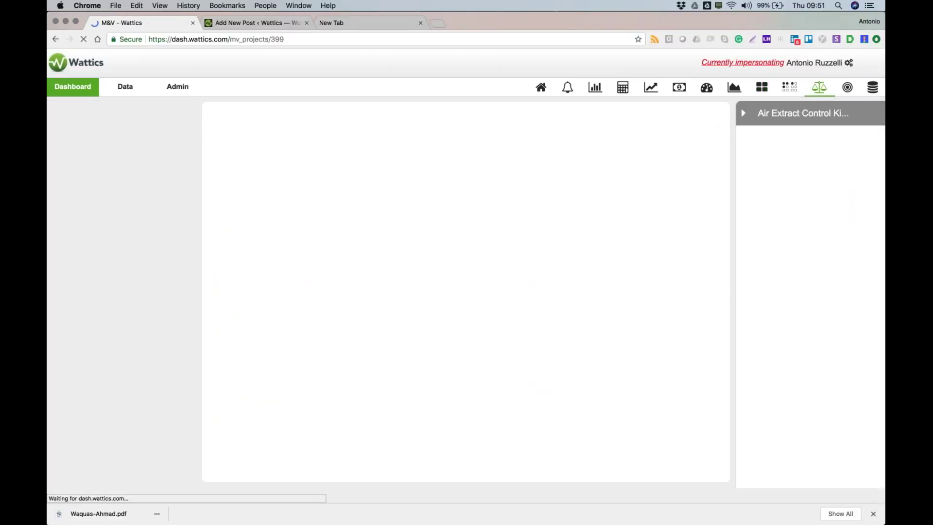
triple_click(199, 146)
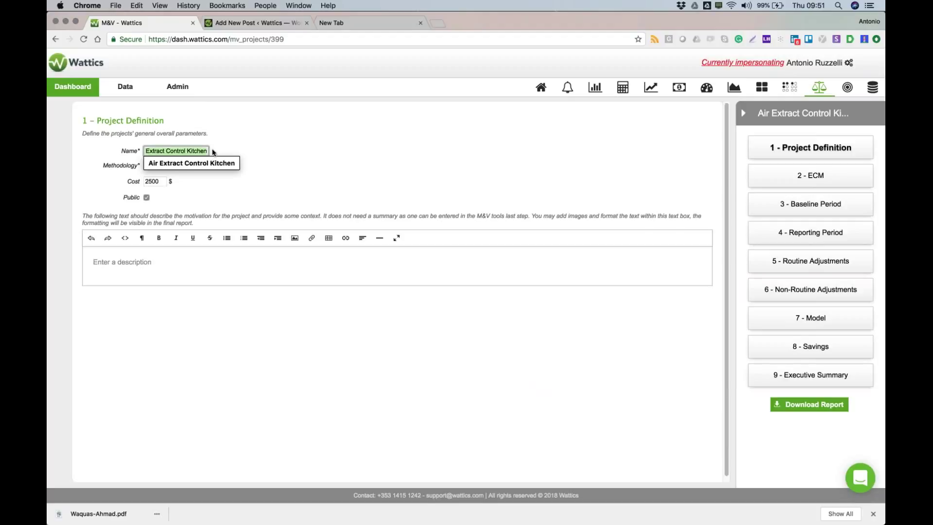
- Review the ECM, baseline period and reporting period sections of the Air Extract Control Kitchen project
click(734, 171)
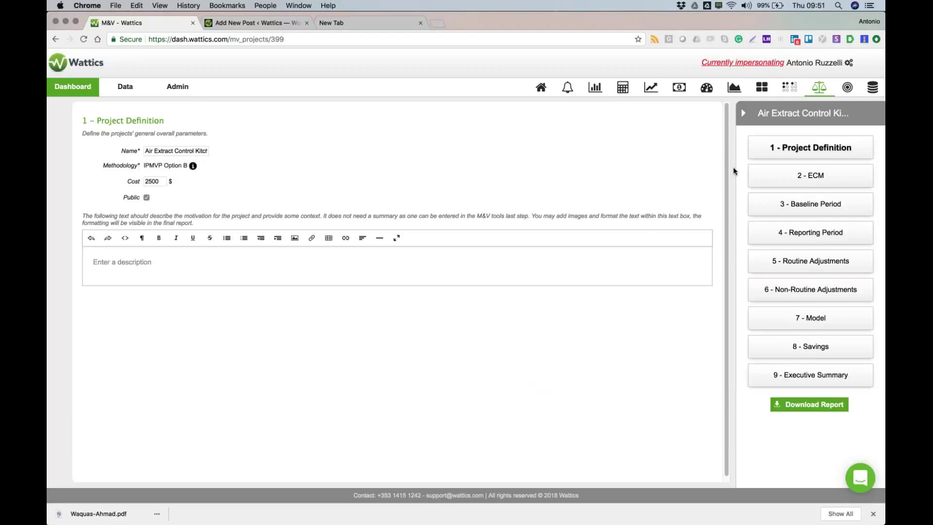
click(811, 176)
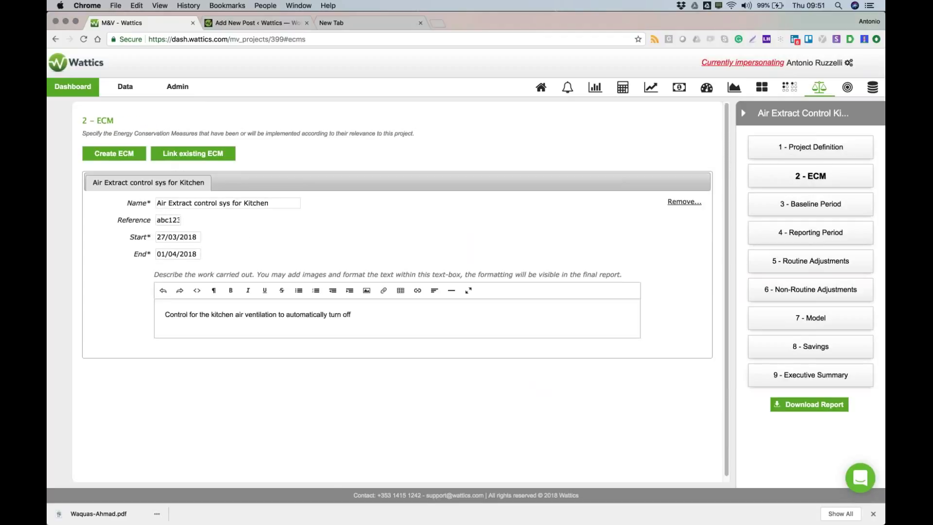
click(786, 208)
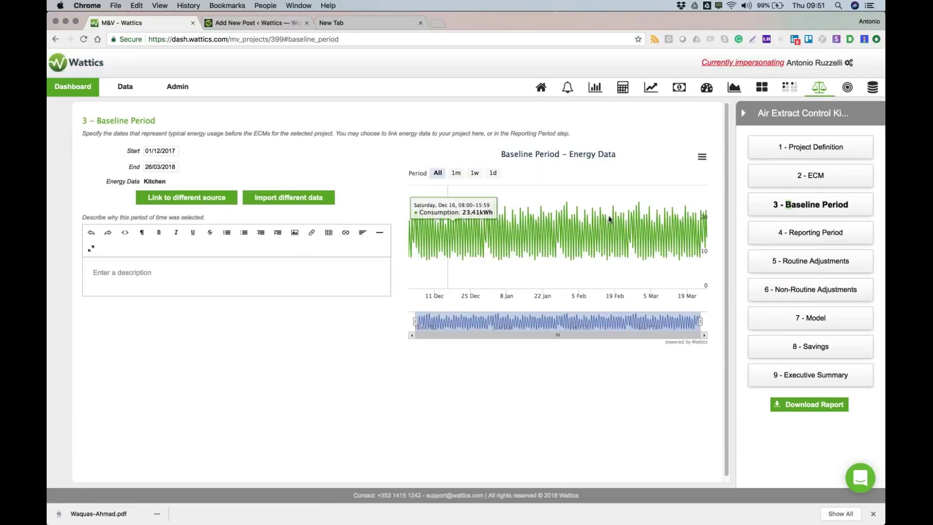
click(805, 235)
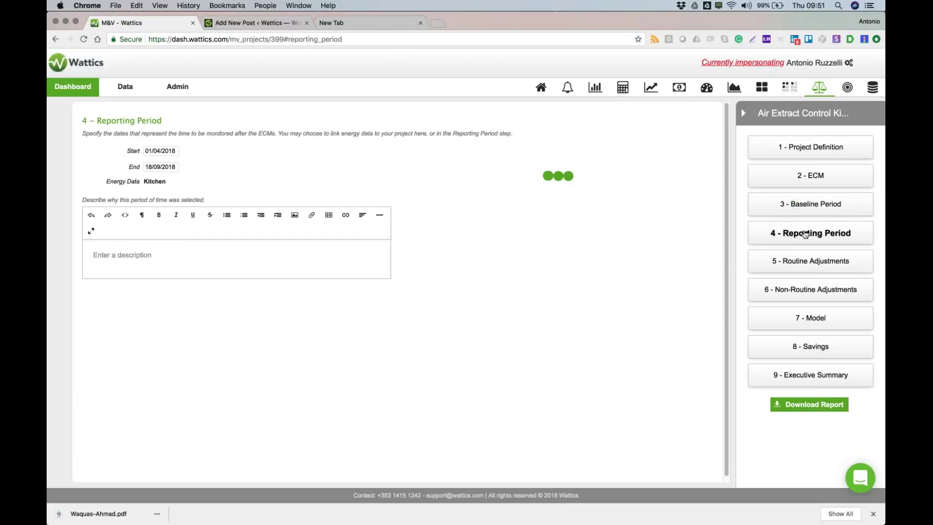
- Highlight the start date of the kitchen air extract ECM and compare the project's baseline and reporting period energy data
click(826, 205)
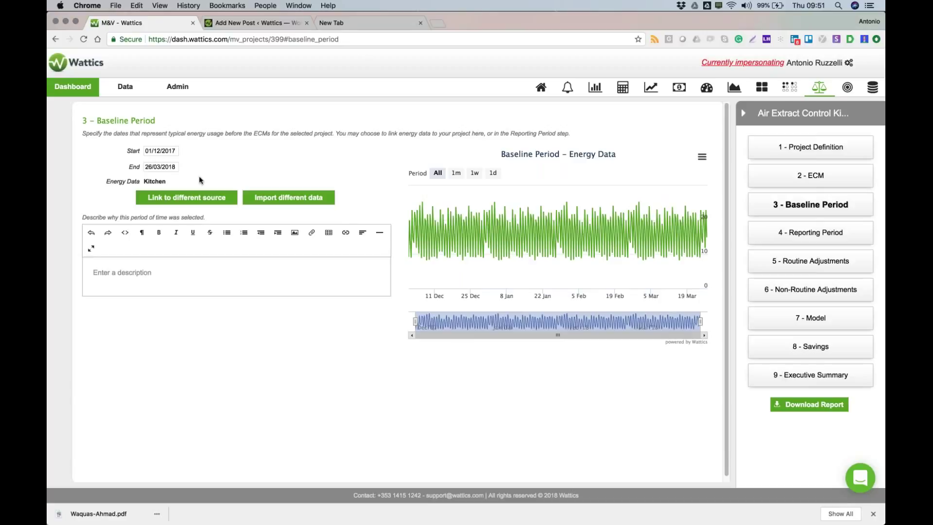
click(826, 176)
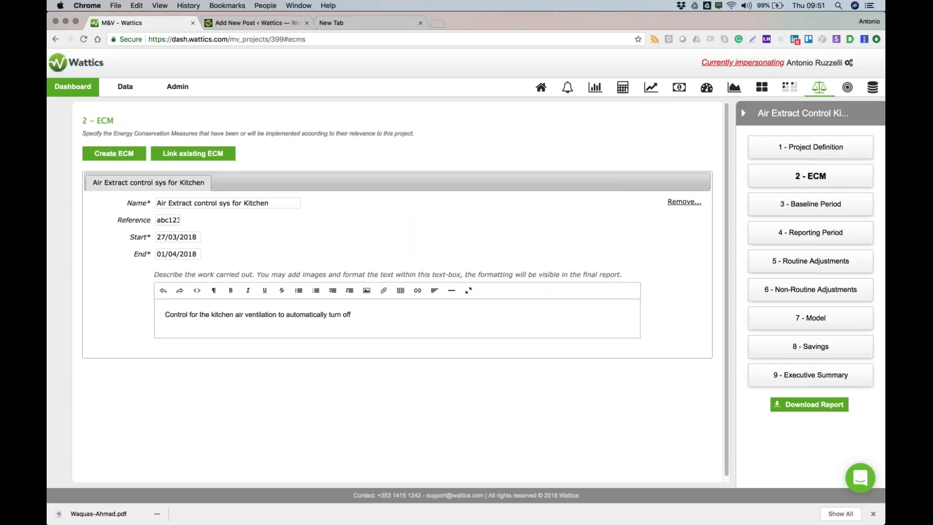
drag(159, 237, 199, 236)
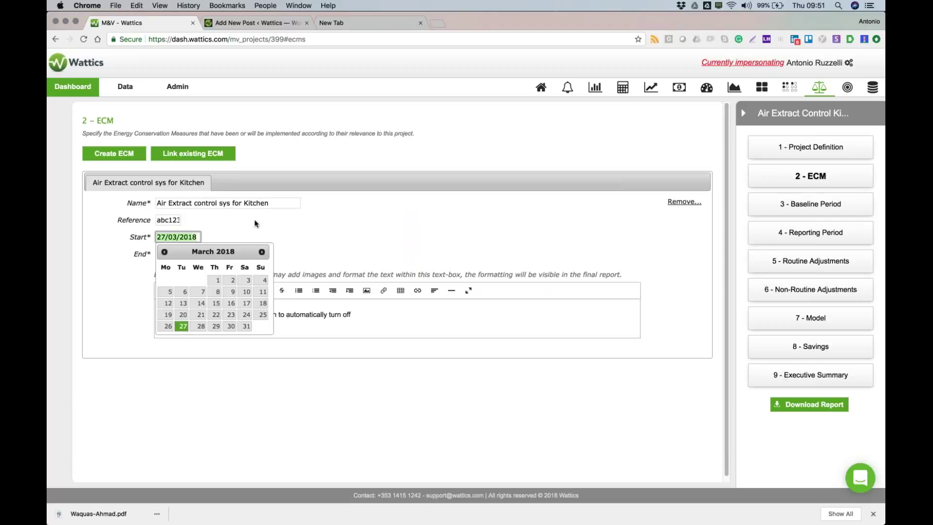
click(255, 221)
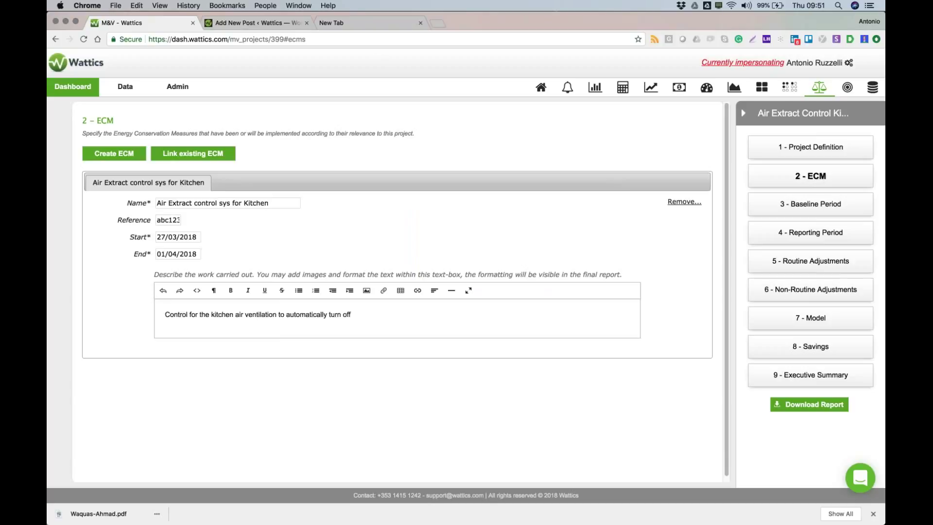
click(830, 207)
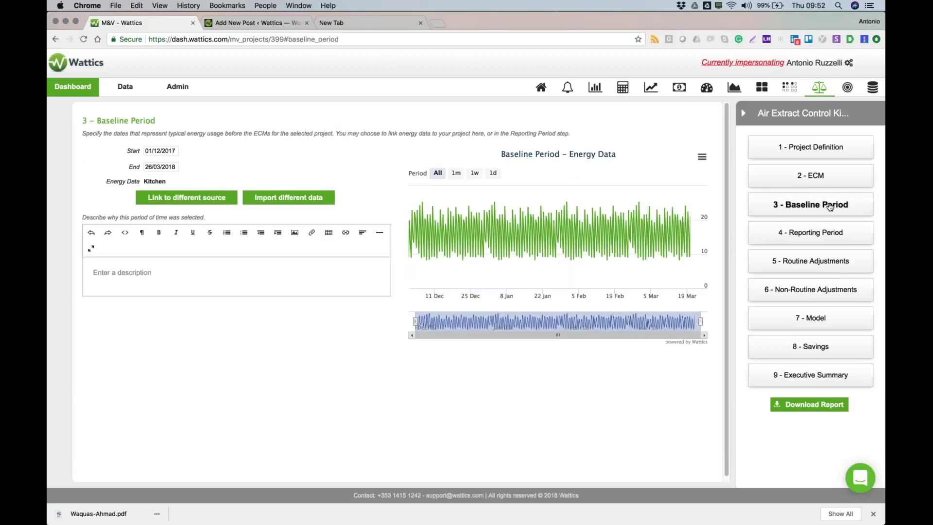
click(835, 236)
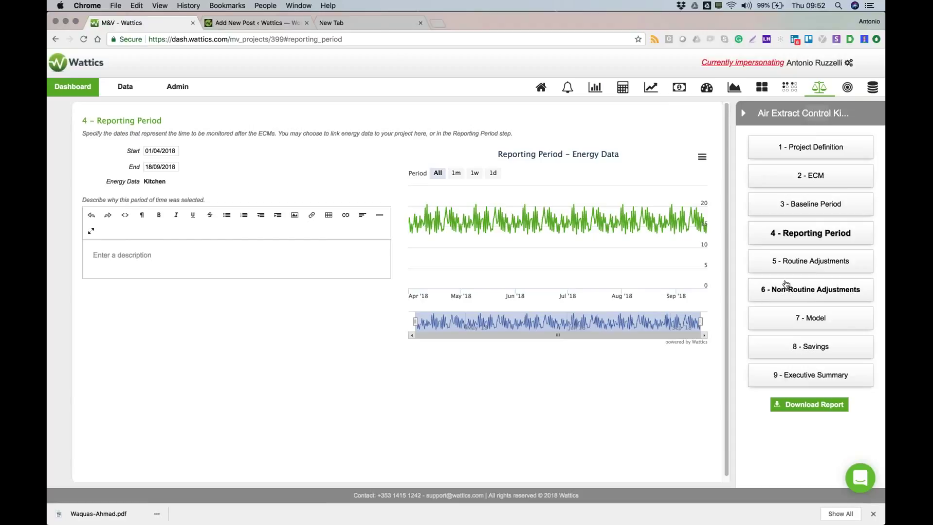
- Review the Kitchen Covers variable in the routine adjustments and plot its correlation with consumption
click(805, 265)
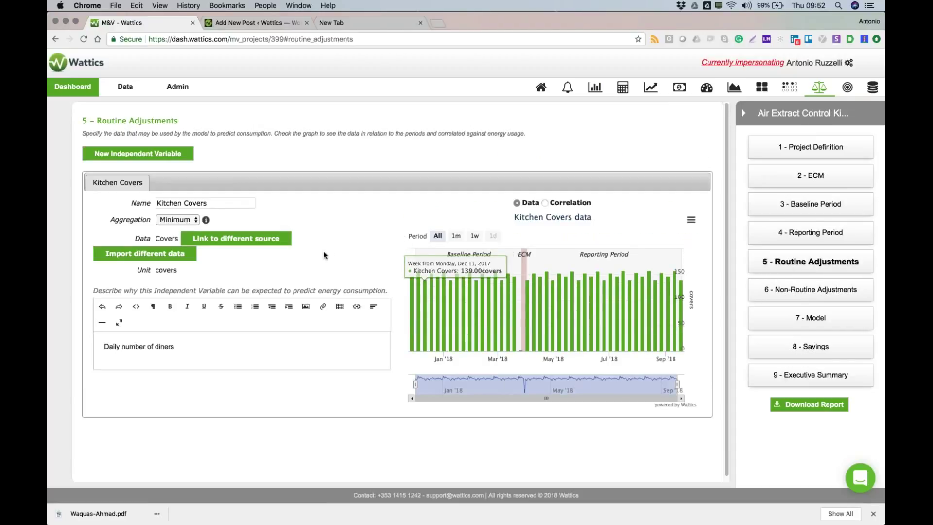
click(168, 205)
drag(168, 204, 360, 222)
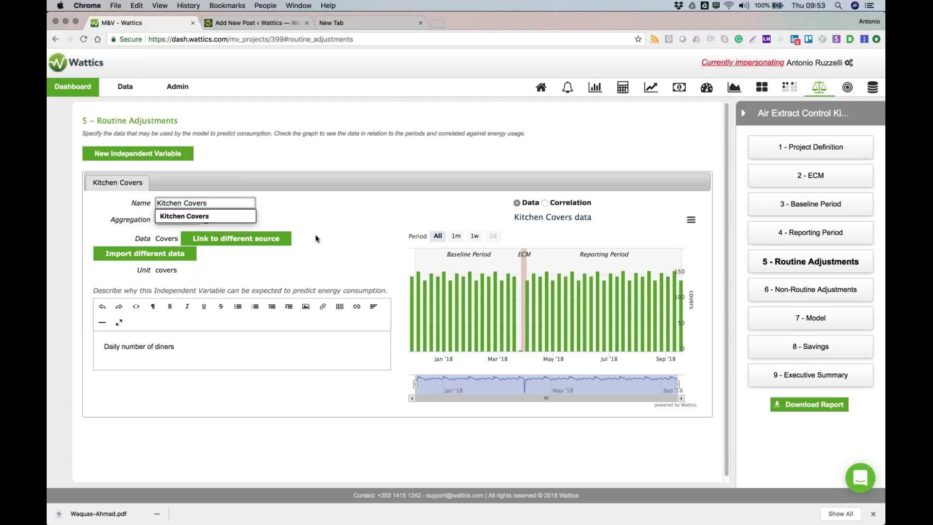
click(392, 217)
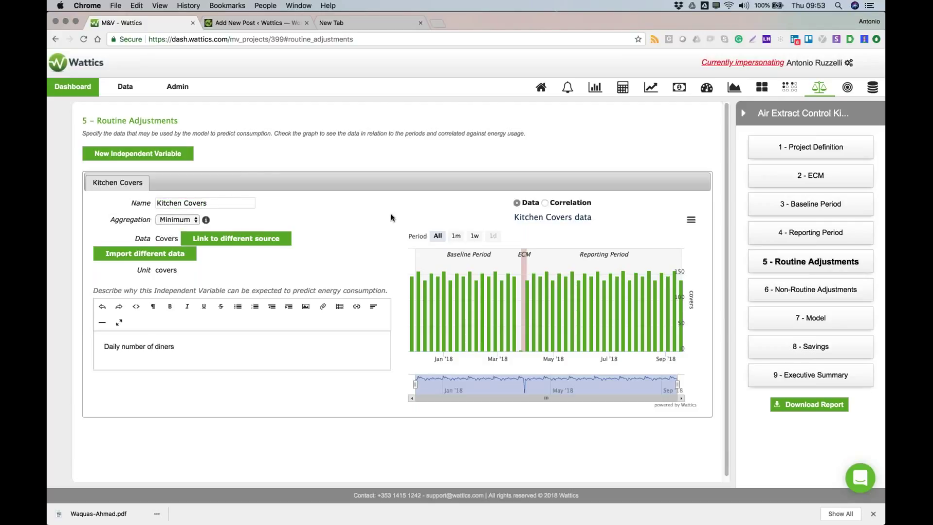
click(545, 203)
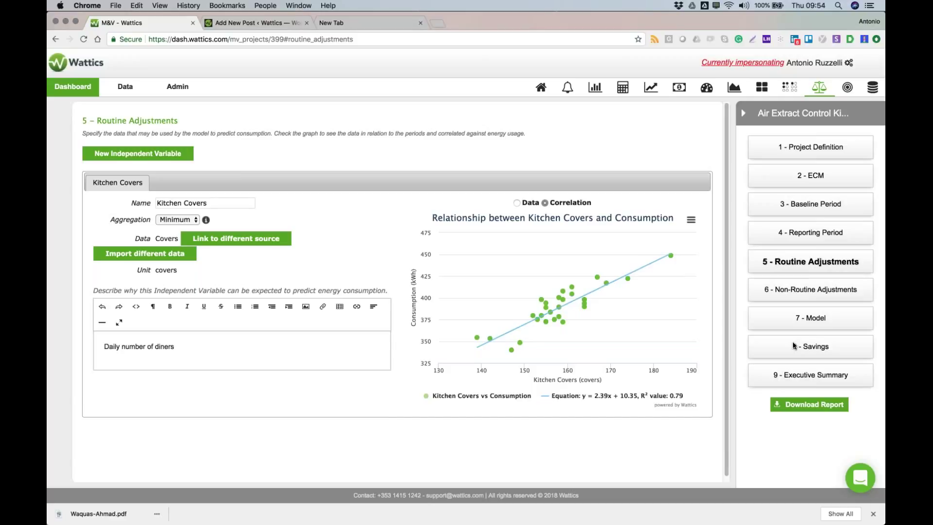
- Zoom the project's savings chart to about early February to late March 2018 and highlight the formula in the model output
click(831, 320)
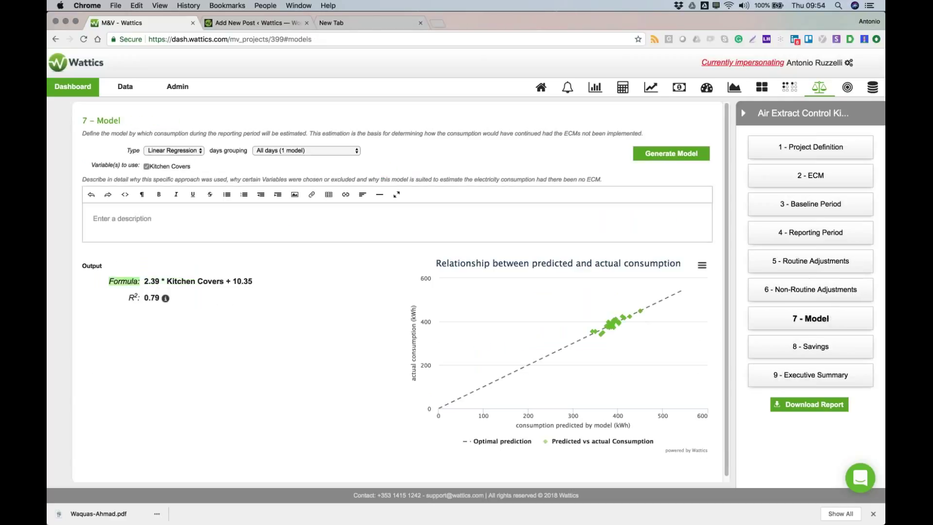
click(812, 349)
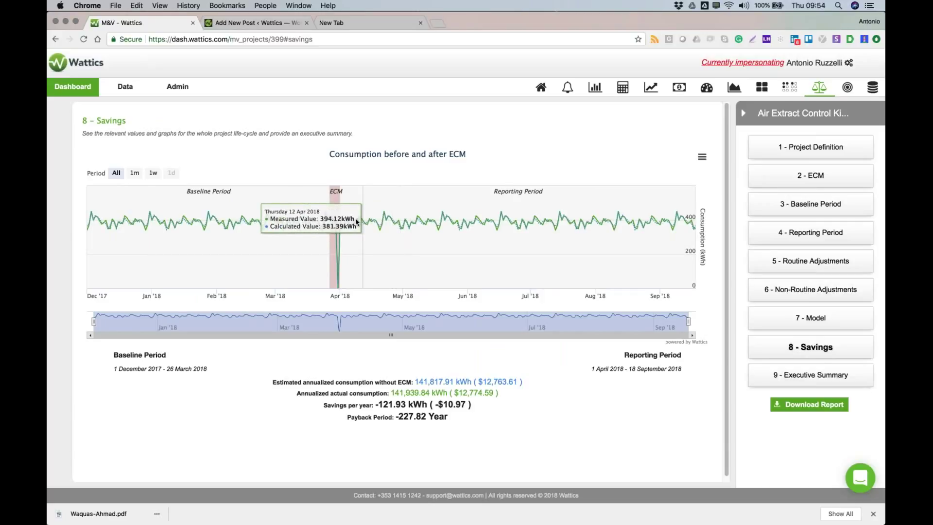
drag(226, 226, 325, 223)
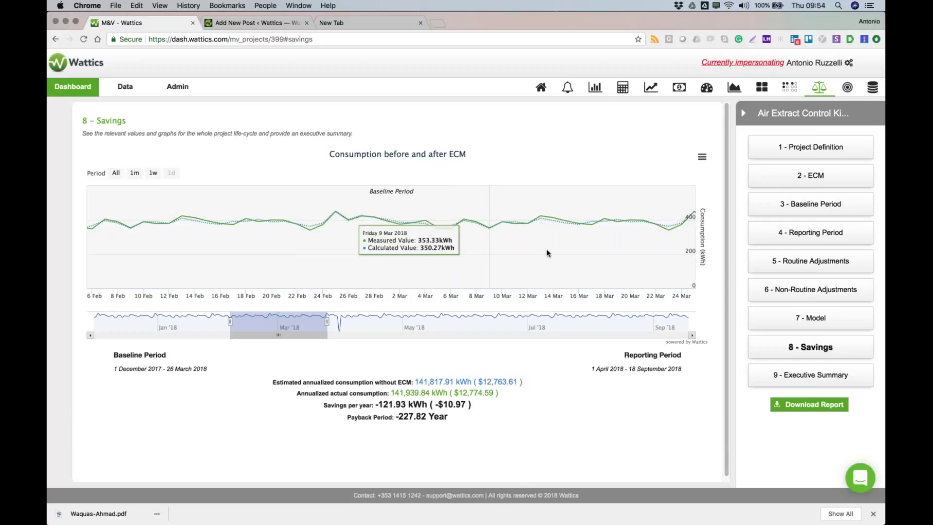
click(797, 318)
drag(140, 287, 259, 307)
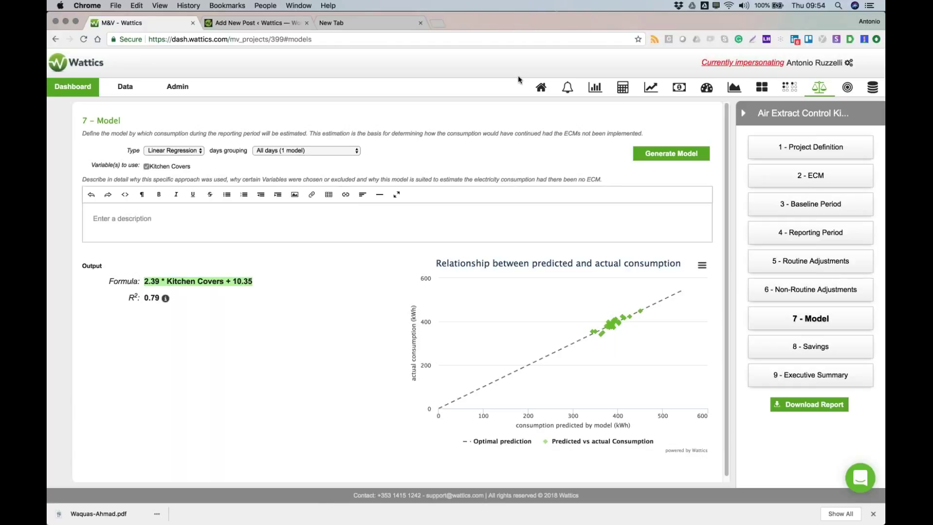
- Chart the Covers point of Beta Resort & Spa as the Y-axis formula in the Formula Composer
click(622, 87)
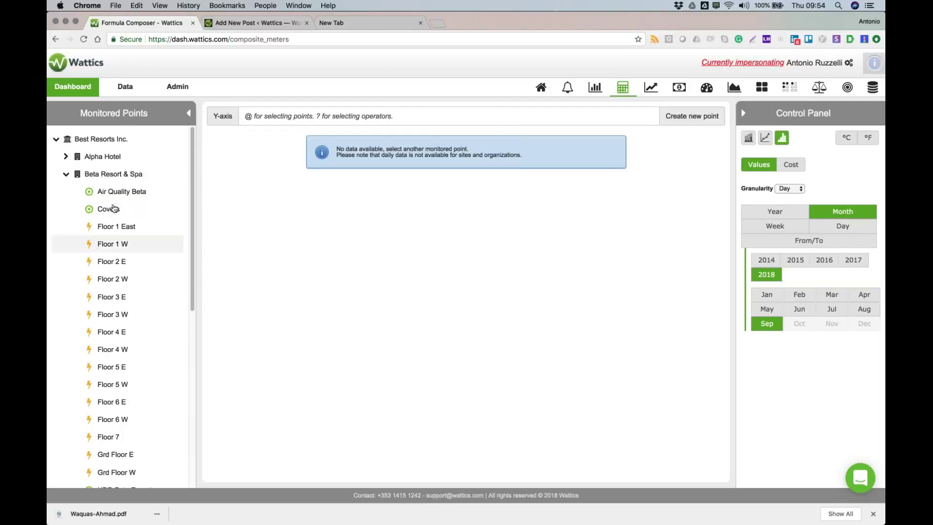
scroll(118, 231, down, 1)
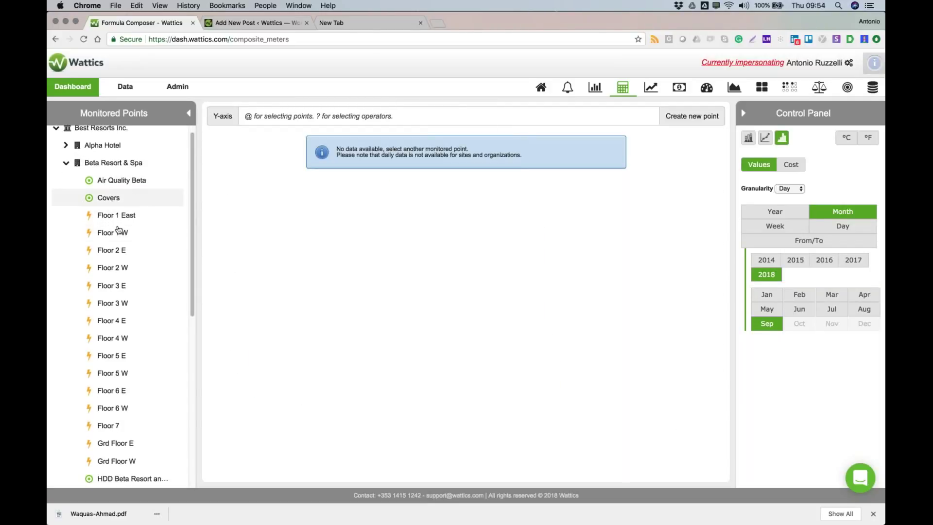
scroll(118, 230, up, 1)
click(348, 114)
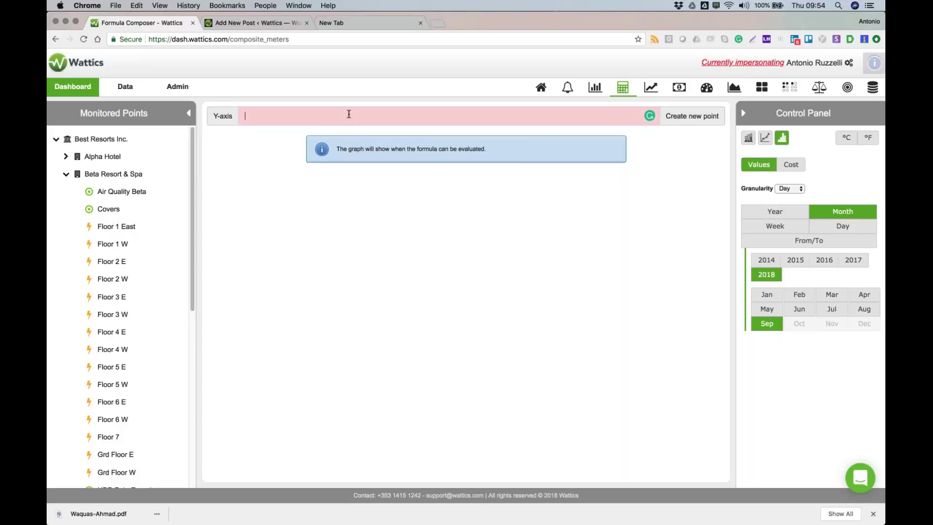
text(@)
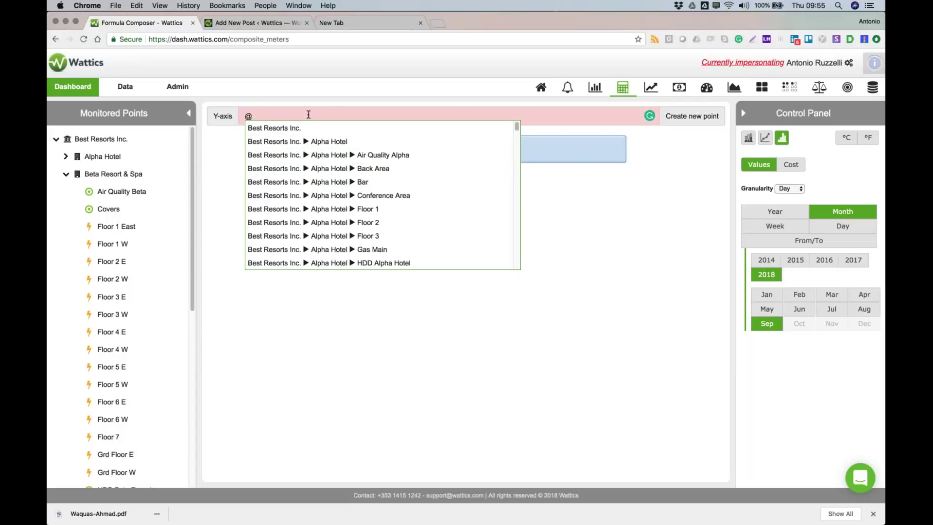
text(cover)
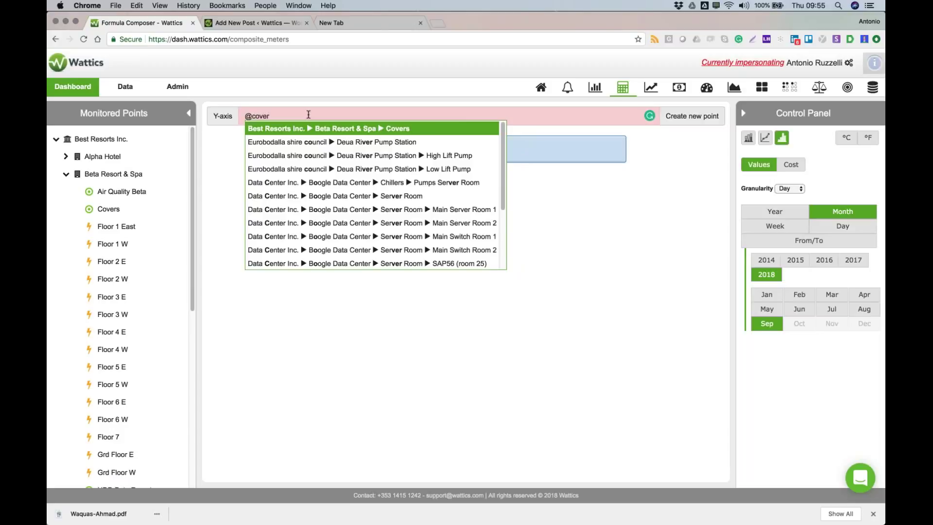
key(Down)
key(Up)
key(Return)
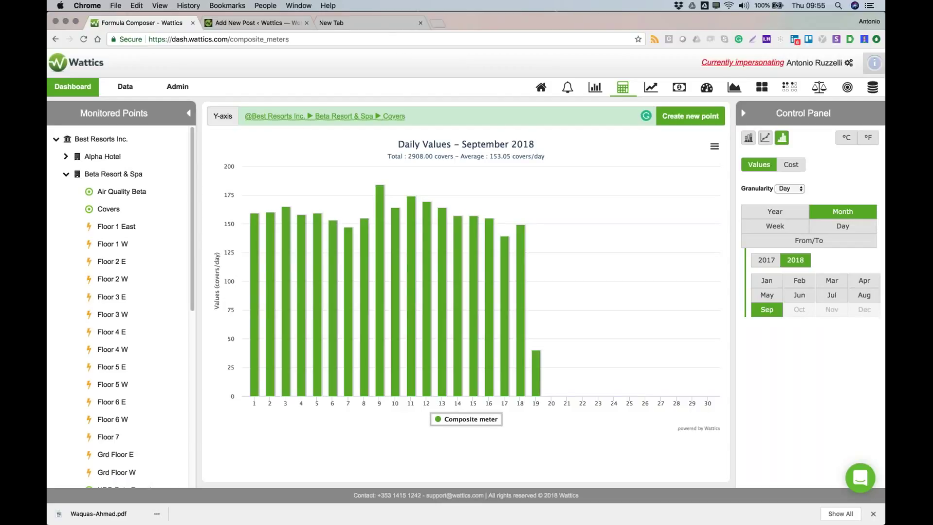
- Extend the Y-axis formula so that Covers is multiplied by 2.39 and 10.35 is added
click(244, 115)
text(2.)
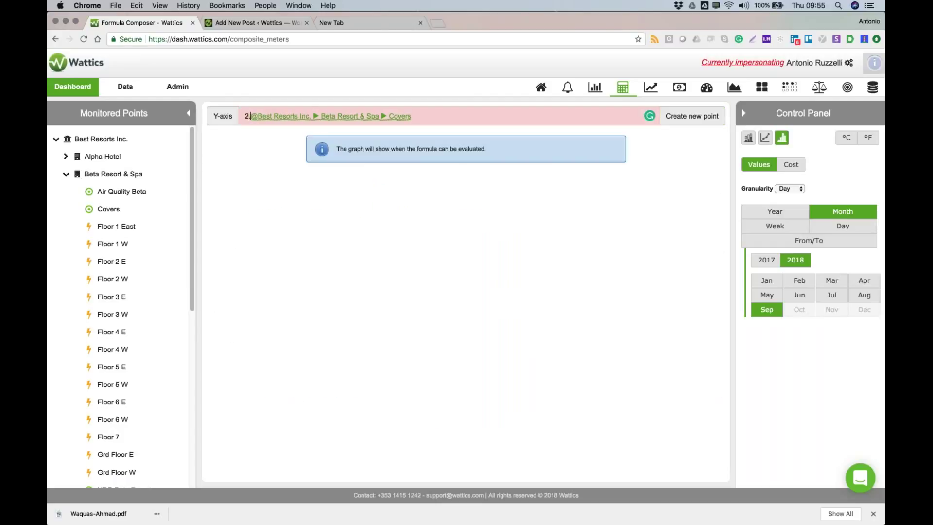
text(39*)
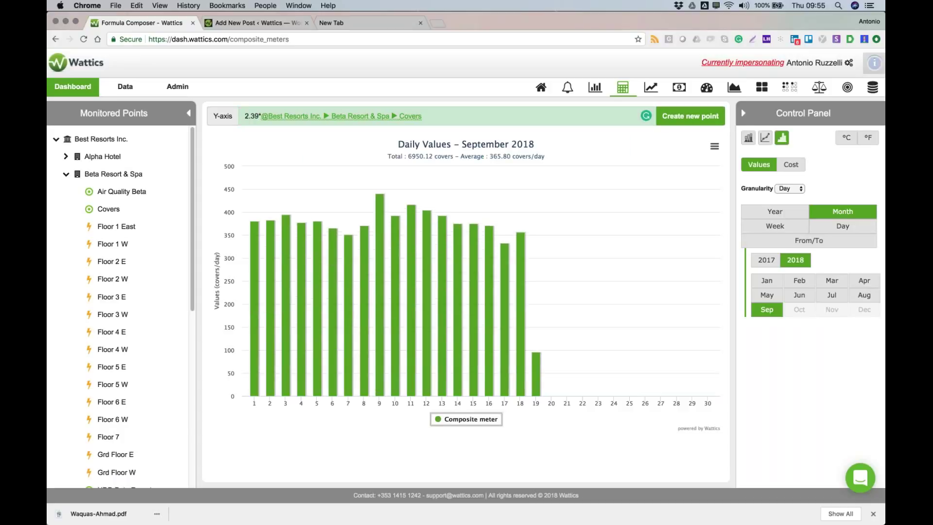
key(super+Right)
text(+)
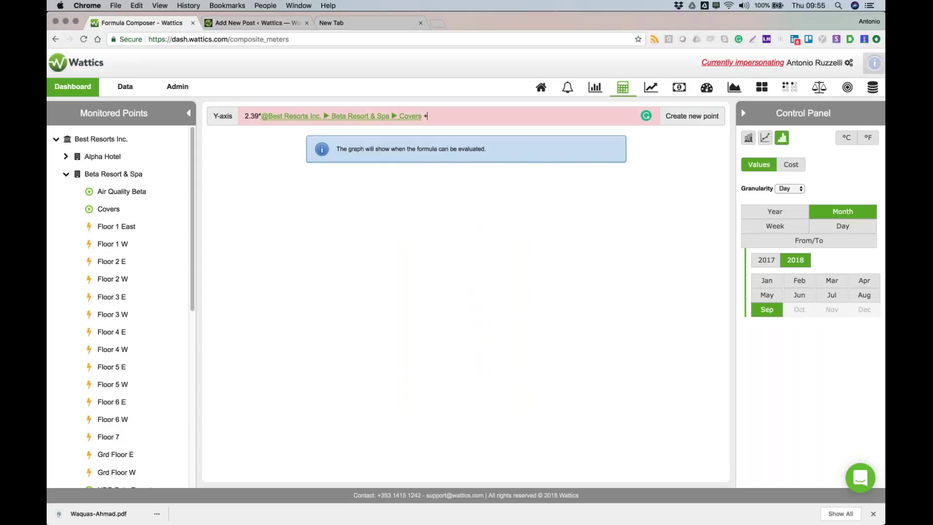
text(10)
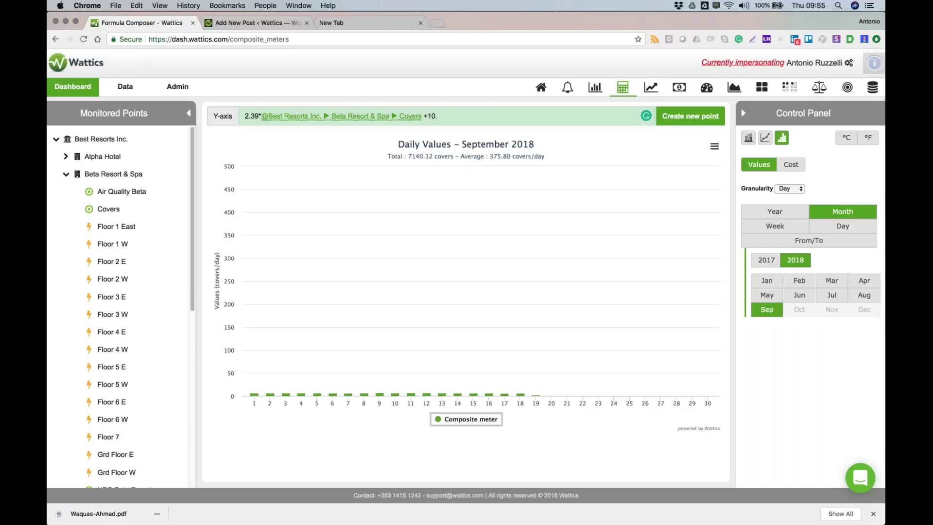
text(.35)
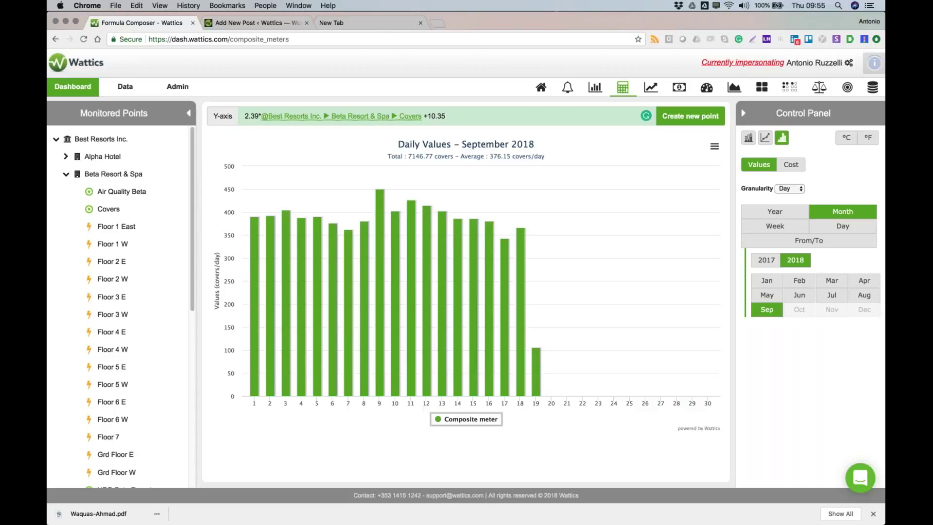
- Start creating a new composite meter from the Covers formula and name it kWh Model Kitchen
scroll(146, 243, down, 1)
scroll(139, 277, down, 1)
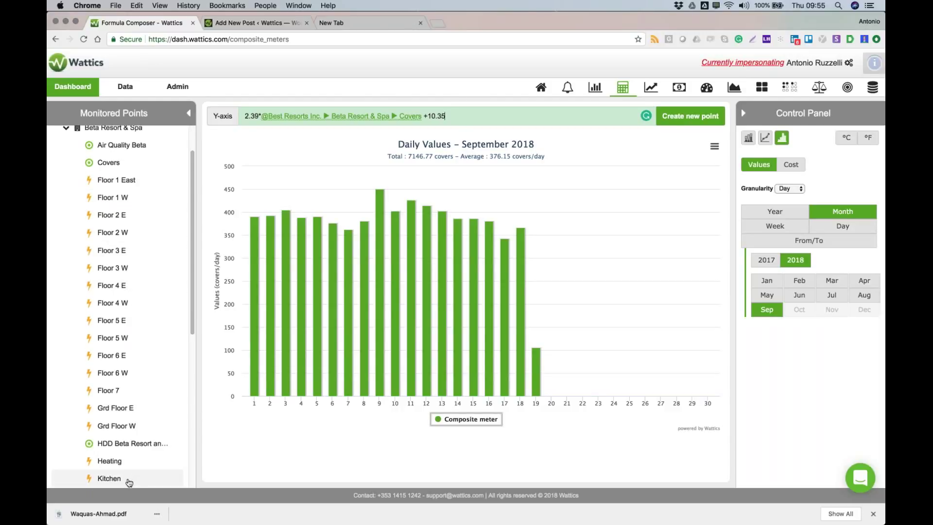
click(685, 119)
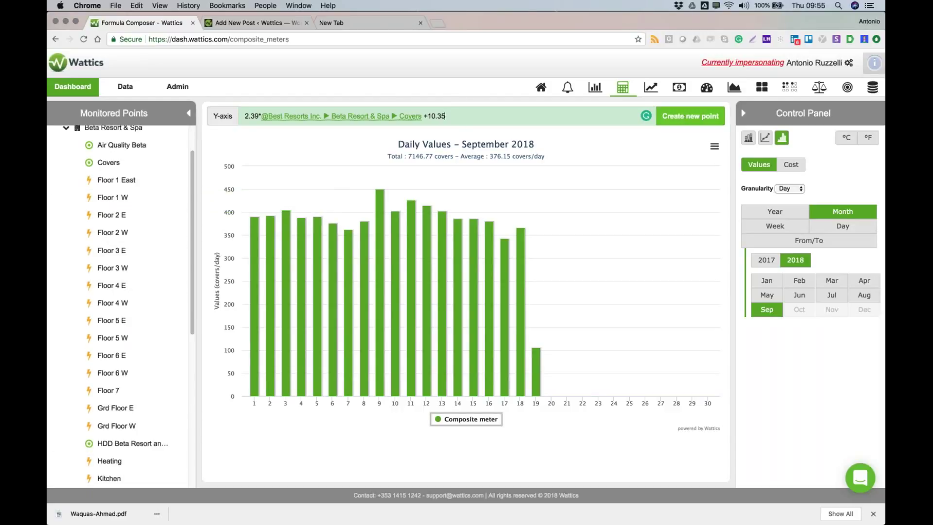
click(340, 144)
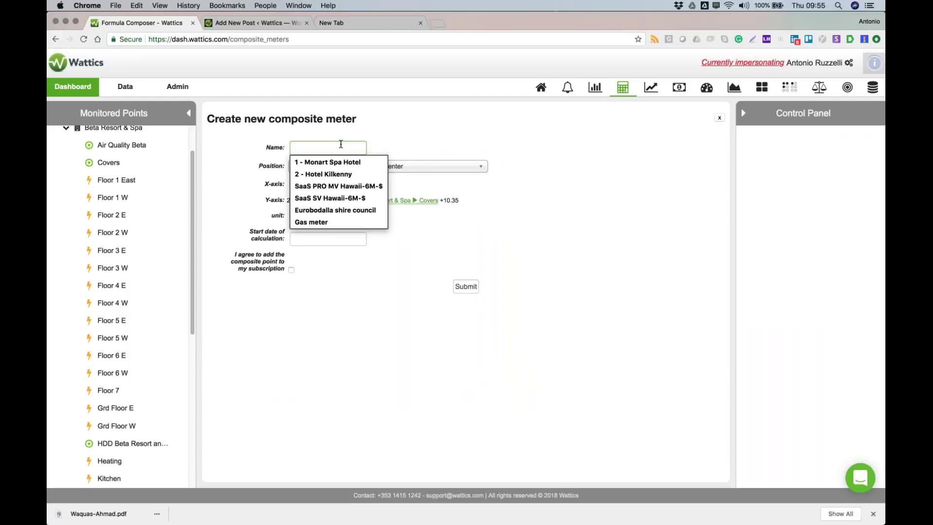
text(K)
key(BackSpace)
text(kWn)
key(BackSpace)
text(h)
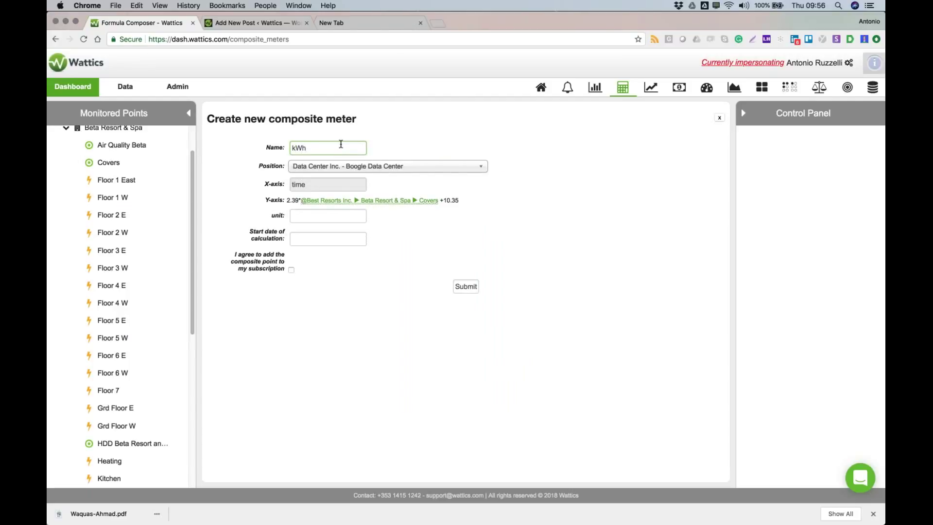
text( Model Kitchen)
- Set the composite meter's position to Best Resorts Inc. - Beta Resort & Spa and its unit to kWh
click(347, 166)
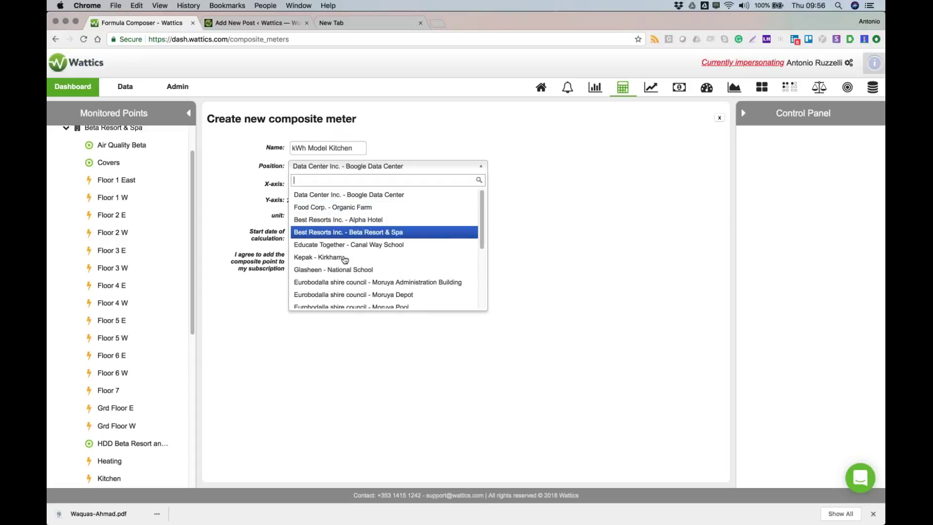
scroll(347, 279, down, 4)
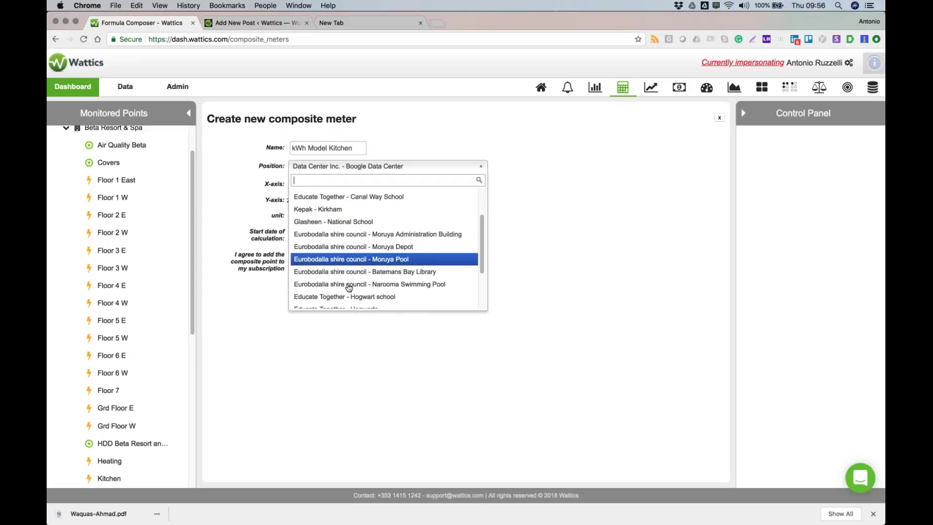
scroll(349, 285, up, 5)
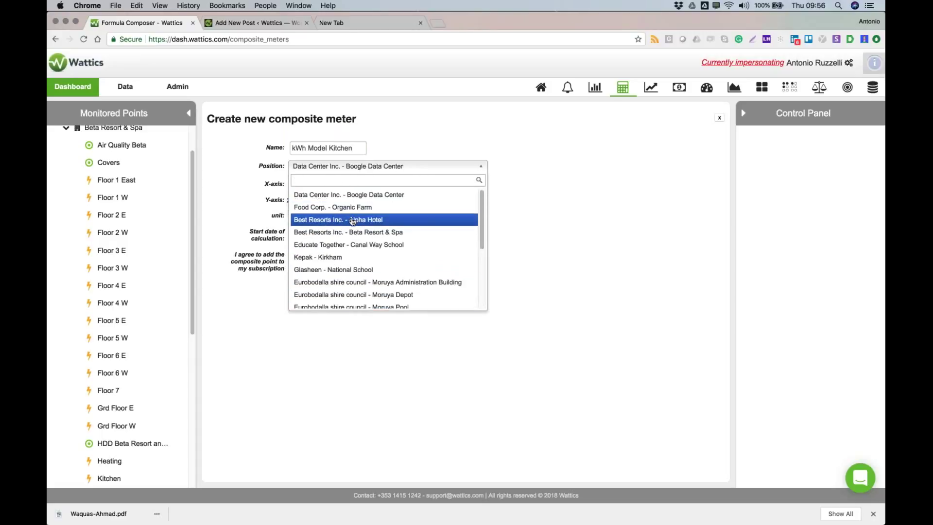
click(352, 233)
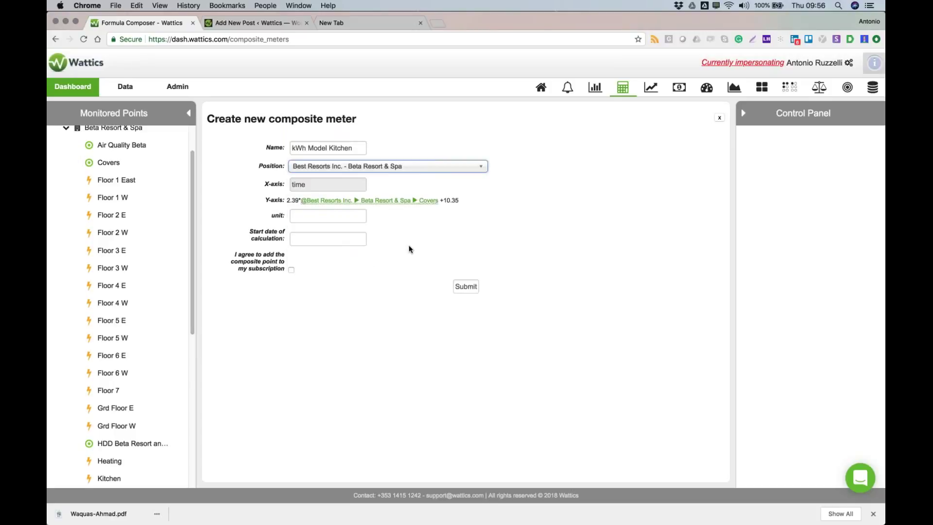
click(347, 218)
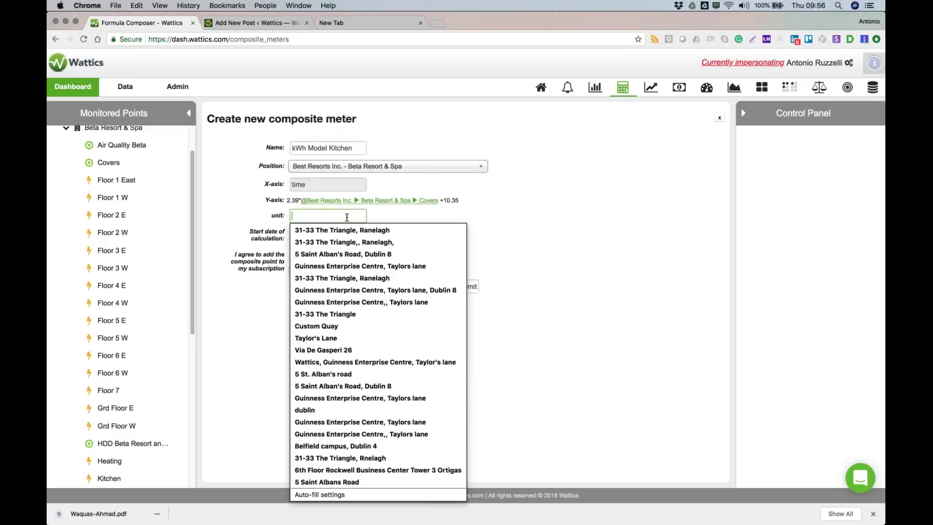
text(kw)
key(BackSpace)
text(Wh)
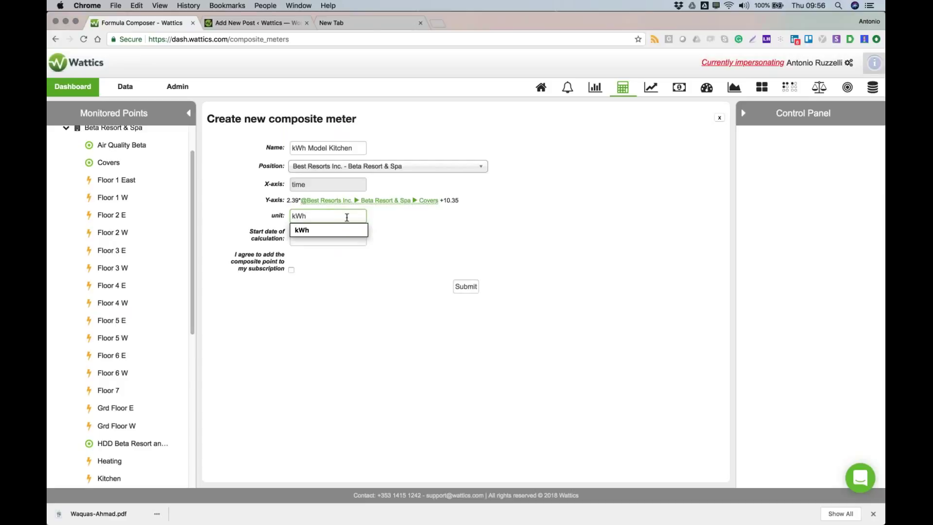
click(399, 242)
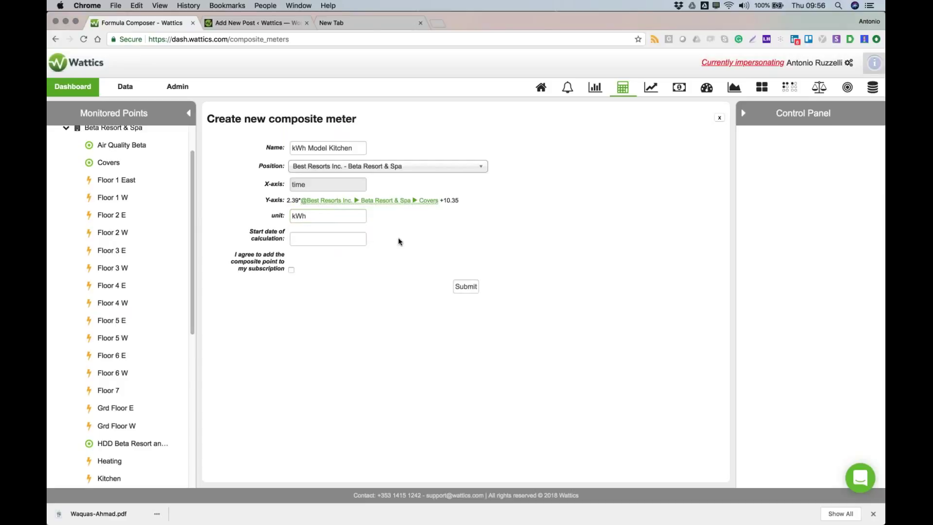
- Check the start date choices and the existing Kitchen points, and close the composite meter form without submitting it
click(328, 238)
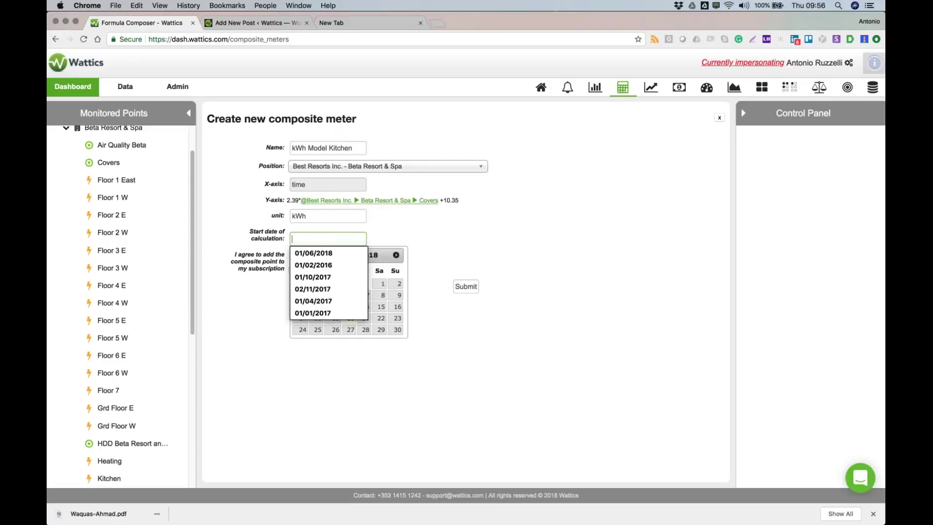
click(500, 228)
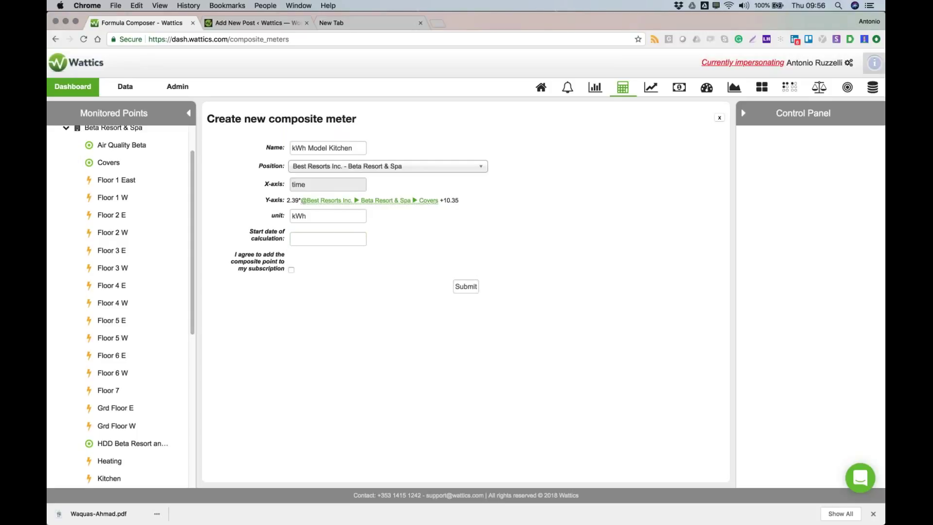
scroll(119, 270, down, 3)
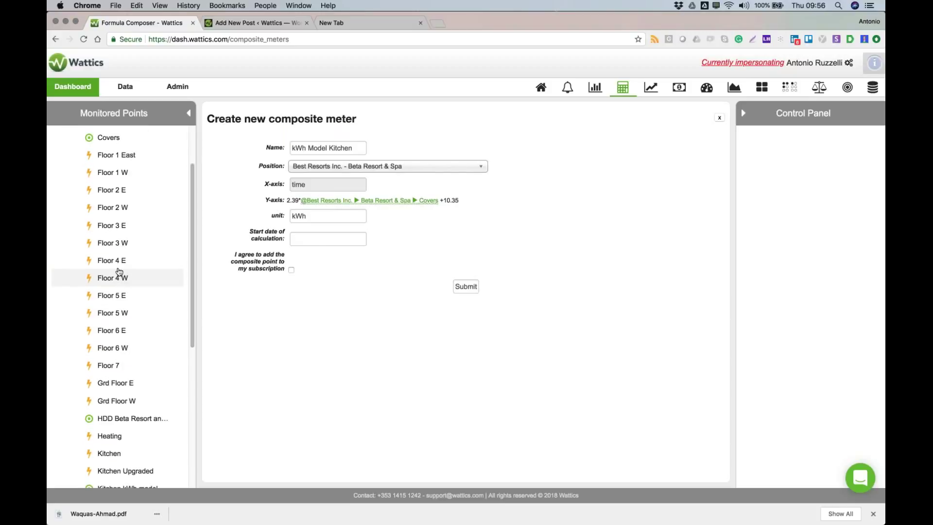
scroll(118, 272, down, 3)
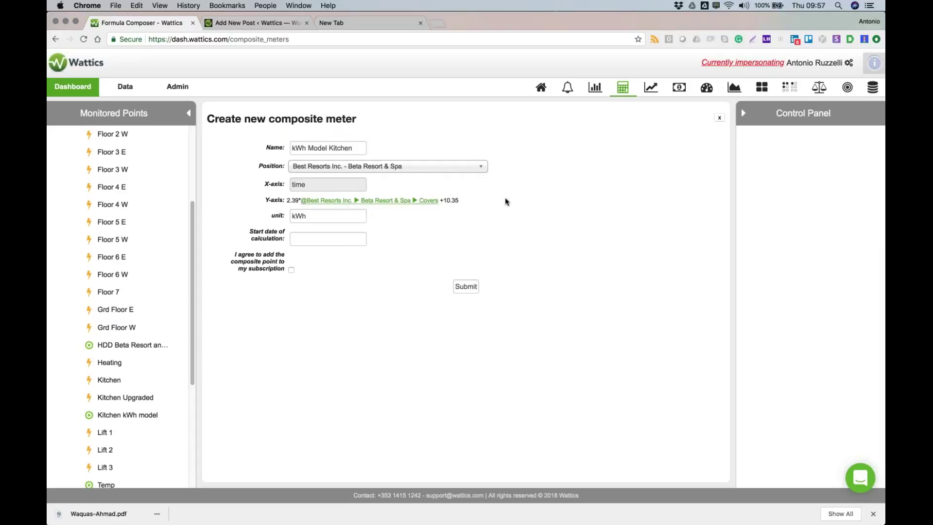
click(718, 118)
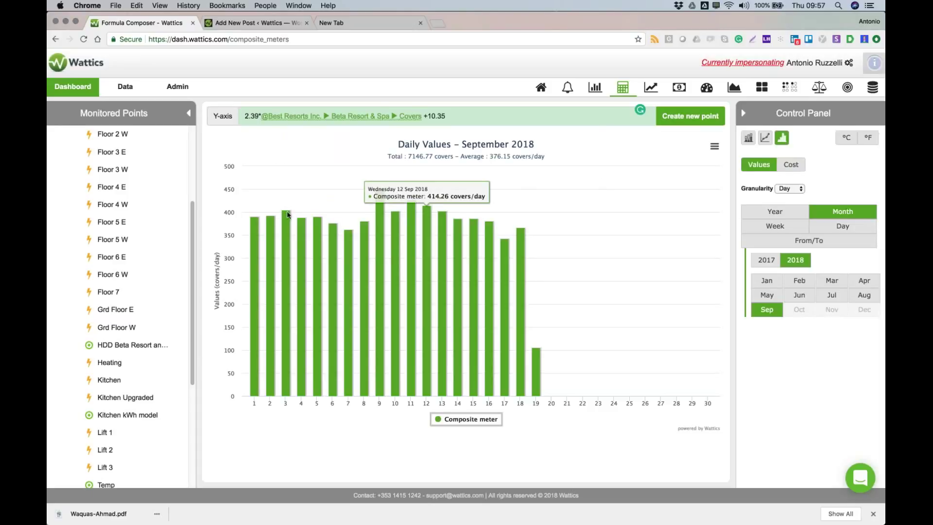
- Chart Beta Resort & Spa's Kitchen point together with Kitchen kWh model in the Breakdown view
click(594, 88)
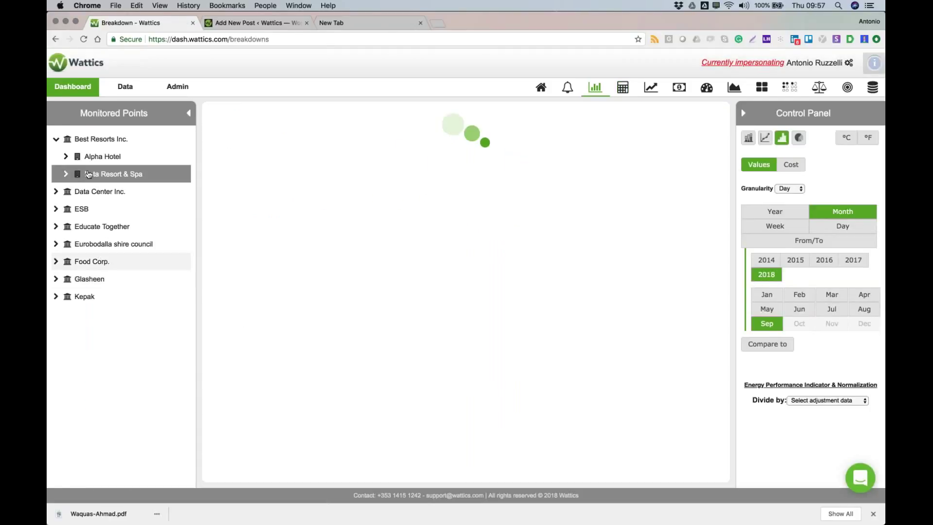
click(101, 174)
scroll(100, 225, down, 5)
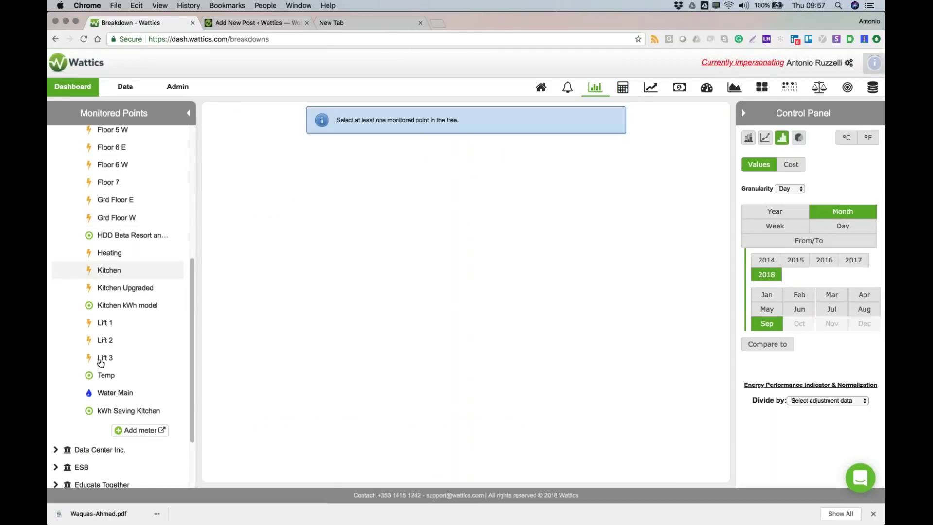
click(109, 254)
click(109, 255)
click(109, 271)
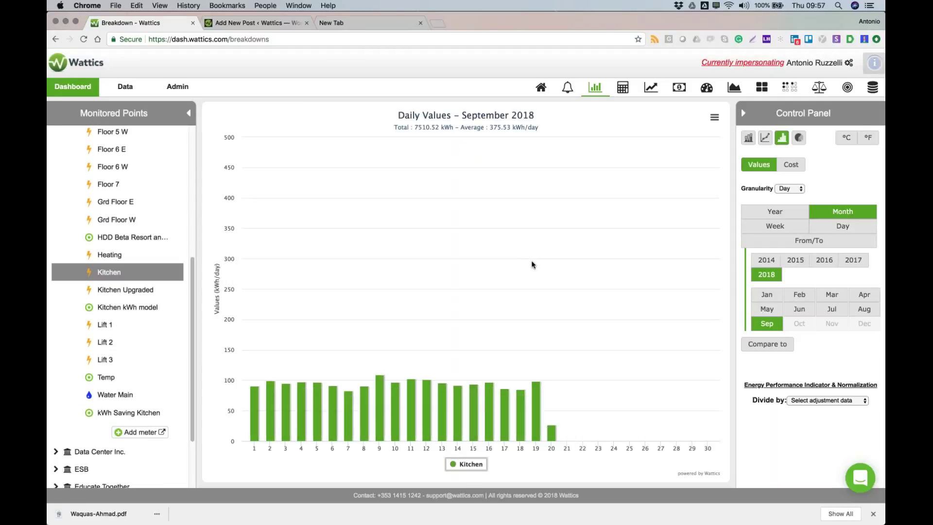
click(128, 306)
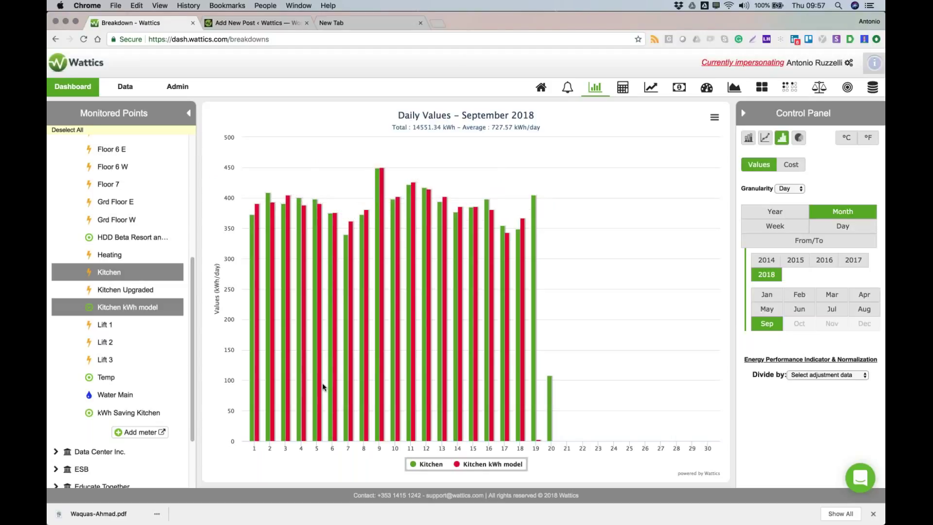
- Replace Kitchen with Kitchen Upgraded in the chart to compare it against Kitchen kWh model
click(114, 273)
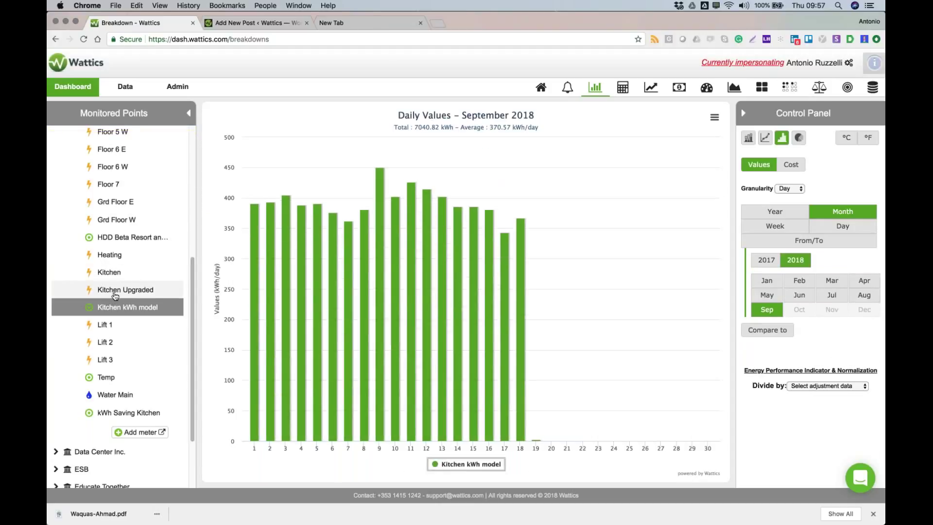
click(114, 287)
click(115, 290)
click(135, 288)
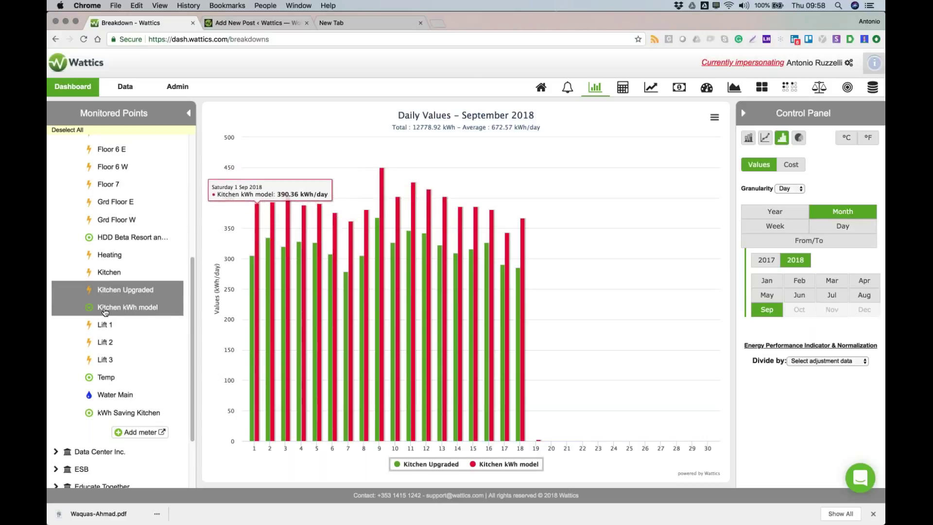
- Compare Kitchen kWh model with Kitchen once more and return to its comparison with Kitchen Upgraded
click(125, 290)
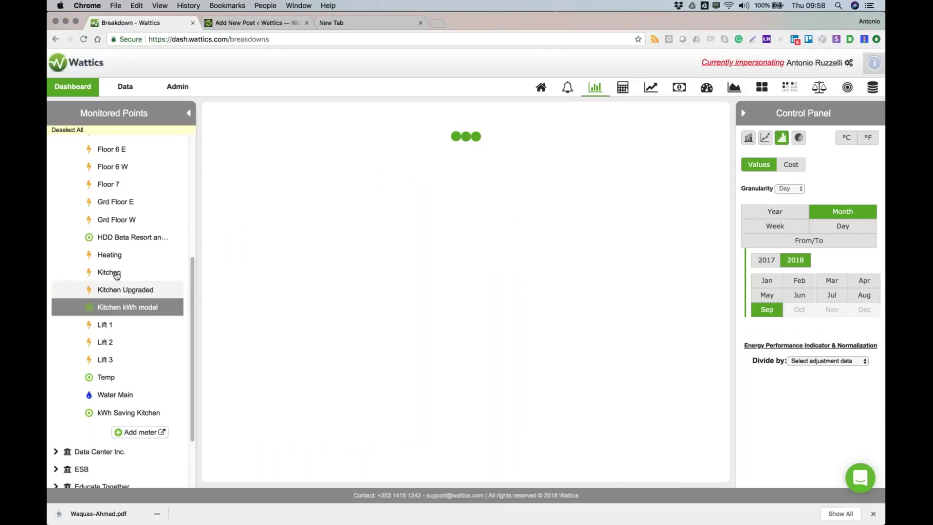
click(110, 272)
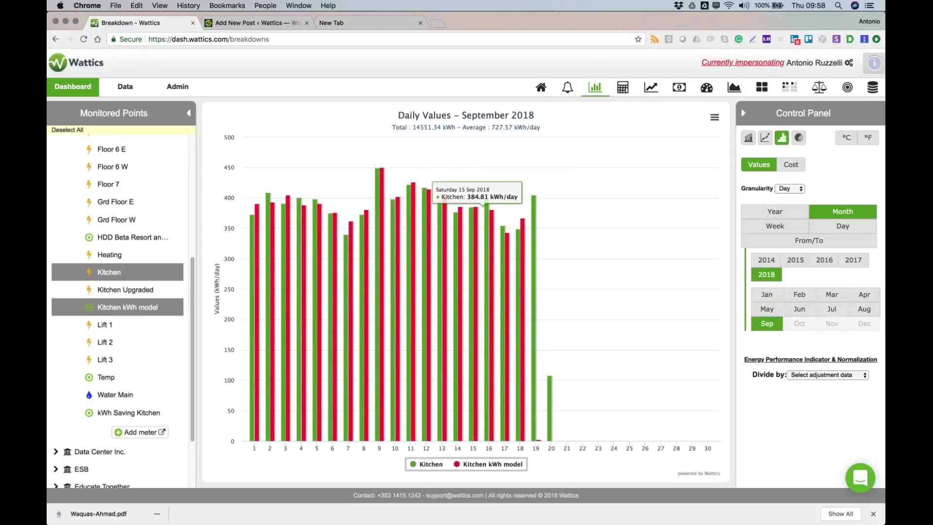
click(121, 294)
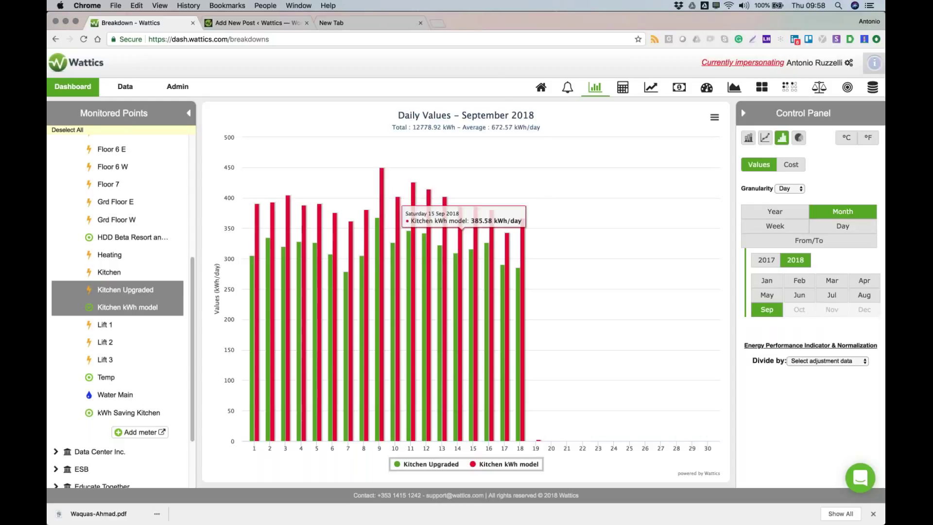
scroll(116, 292, up, 5)
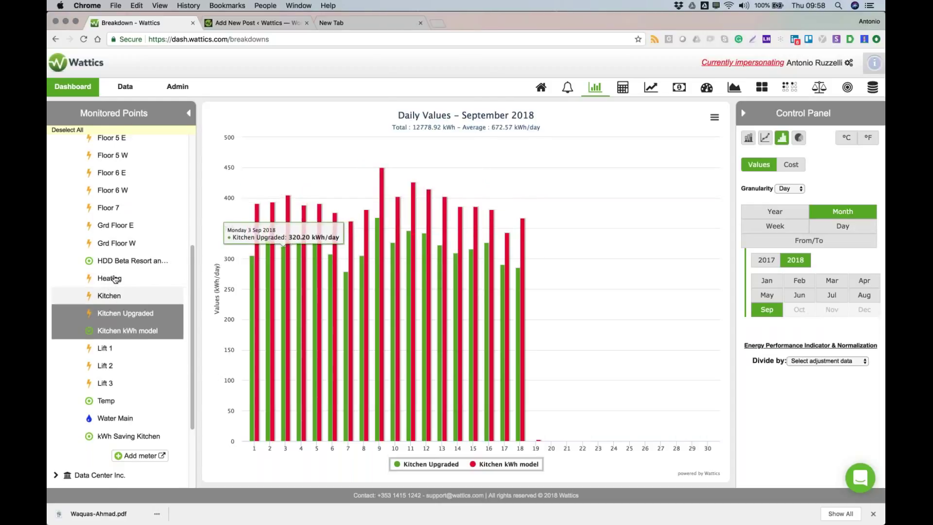
scroll(121, 311, down, 7)
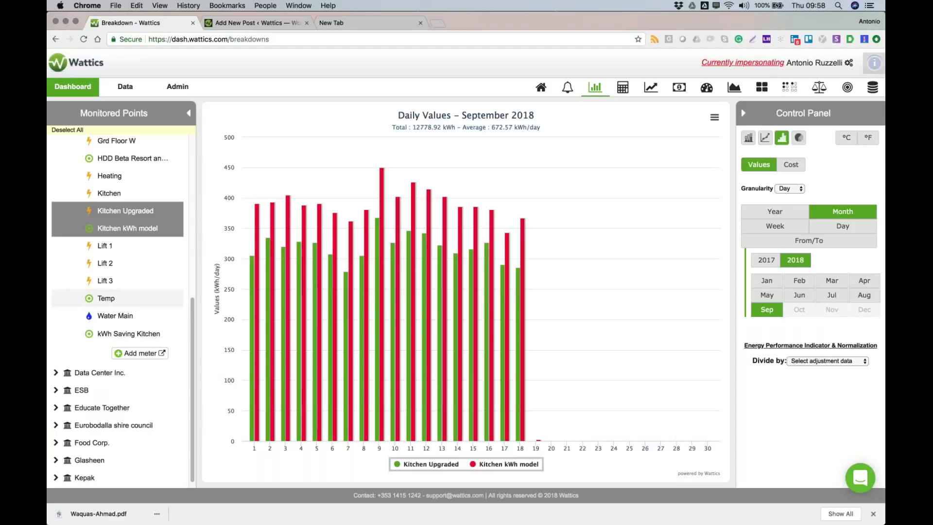
scroll(100, 281, up, 1)
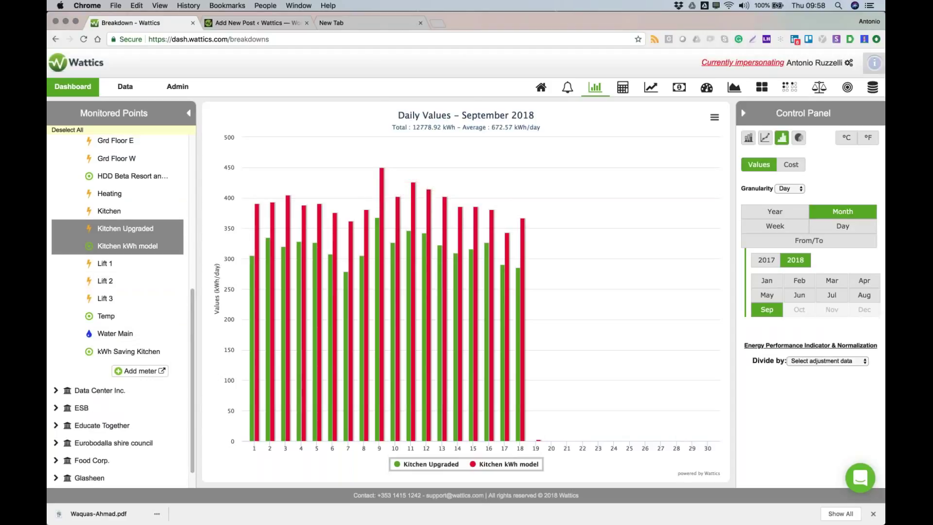
- Start a Y-axis formula in the Formula Composer with Beta Resort & Spa's Kitchen Upgraded point followed by a minus sign
click(621, 91)
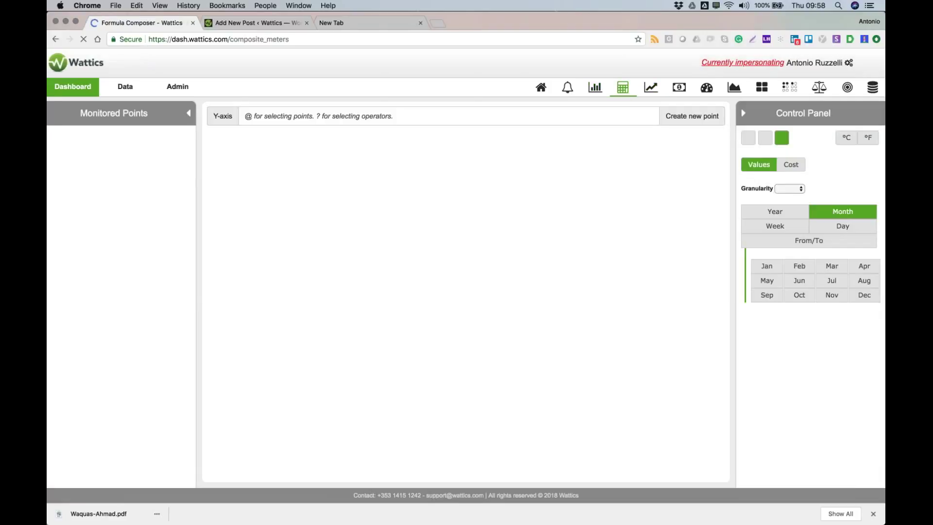
click(305, 118)
text(@kitchen)
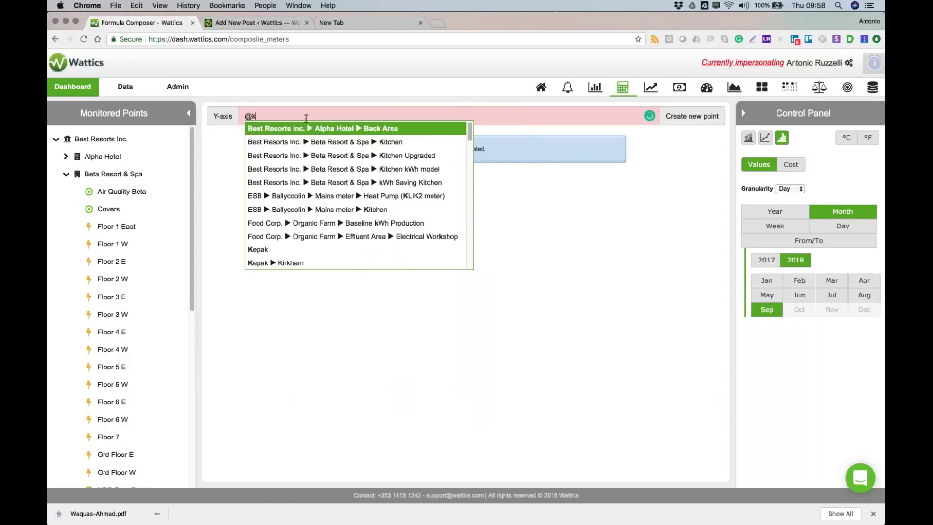
key(Down)
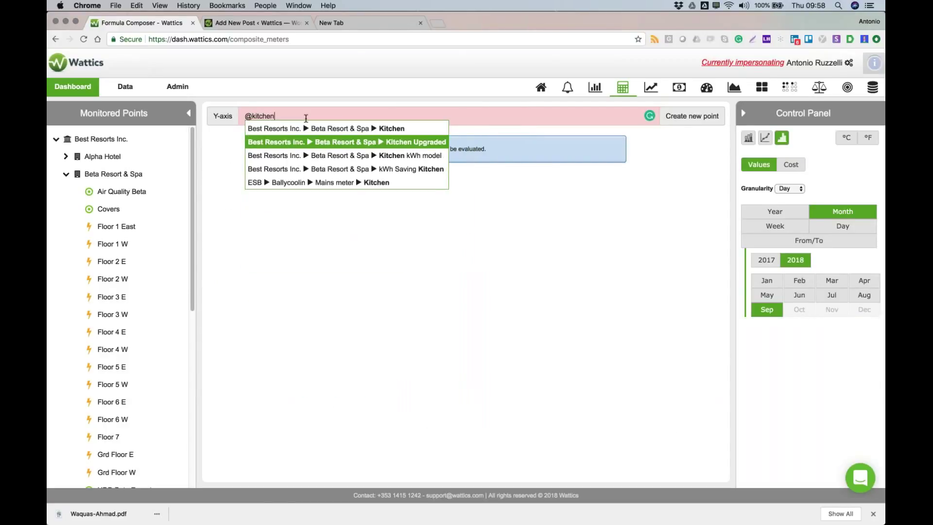
key(Return)
text(-)
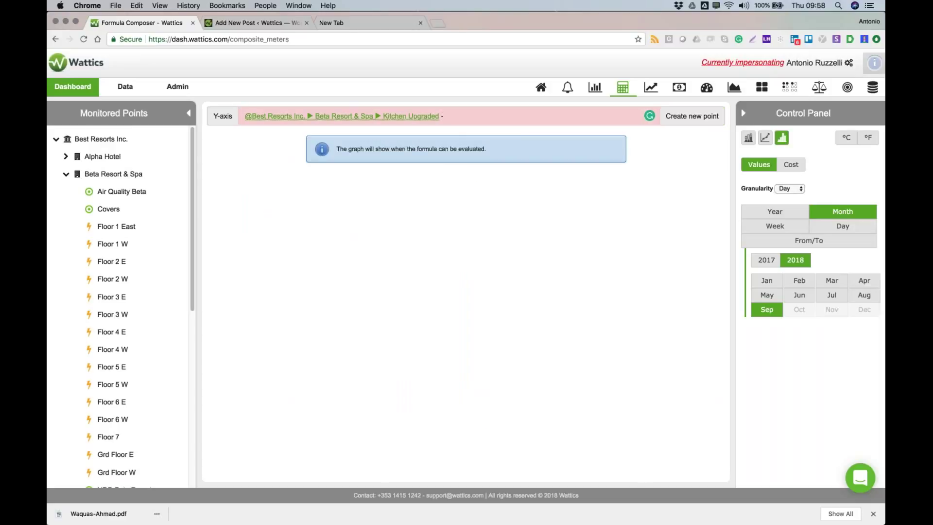
- Complete the Y-axis formula by subtracting Beta Resort & Spa's Kitchen kWh model from Kitchen Upgraded
scroll(144, 250, down, 10)
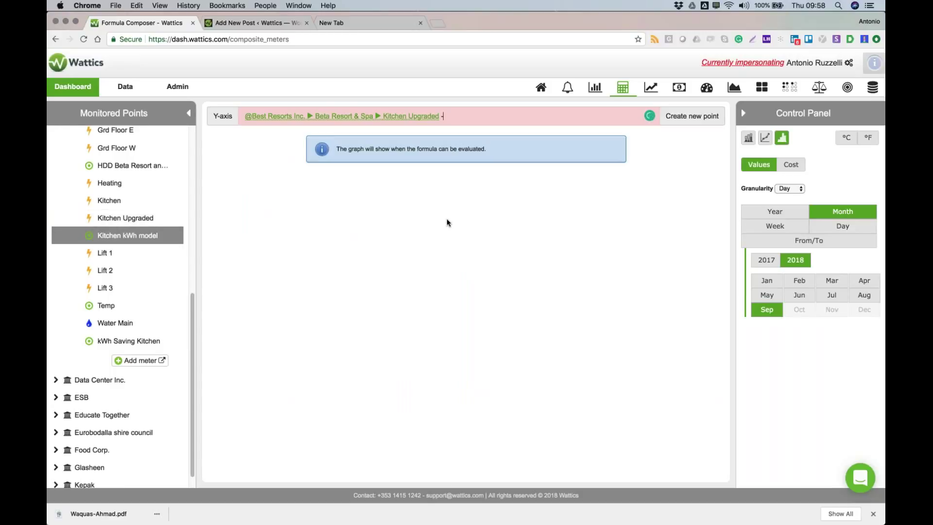
text(@)
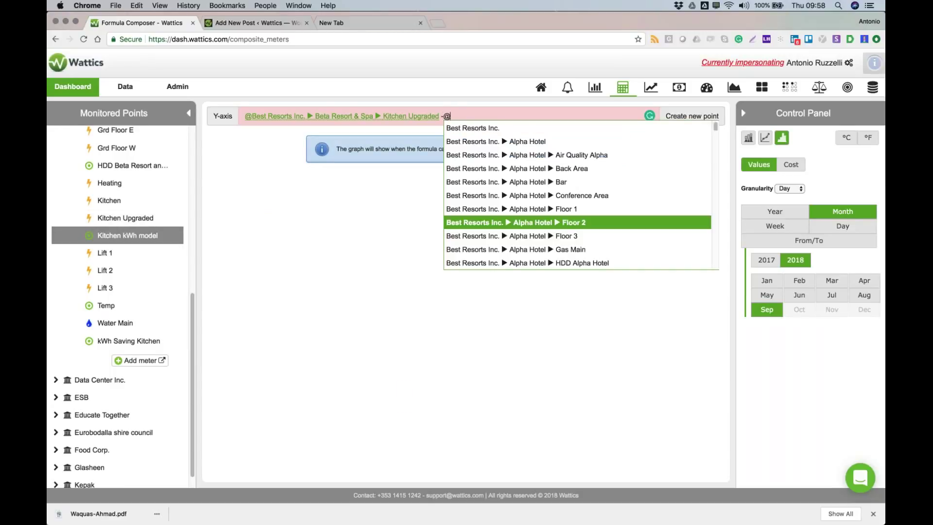
text(ki)
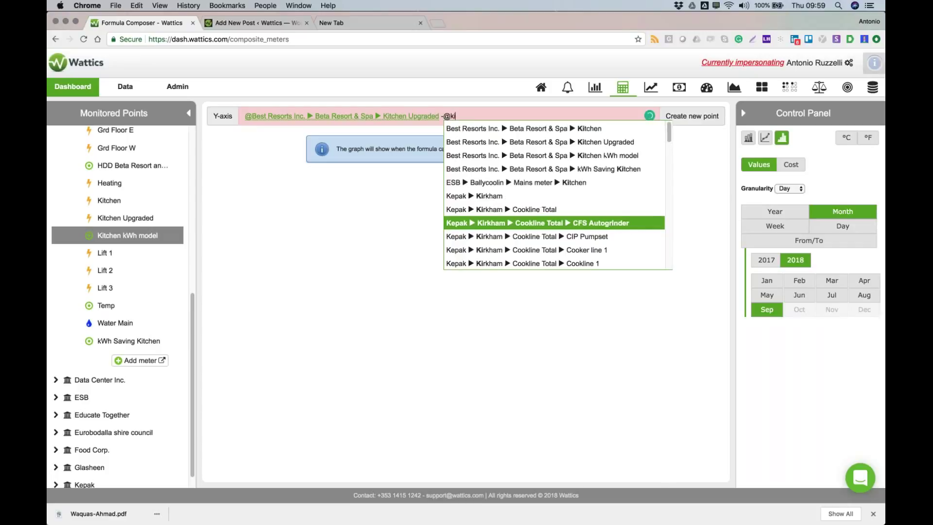
text(tche)
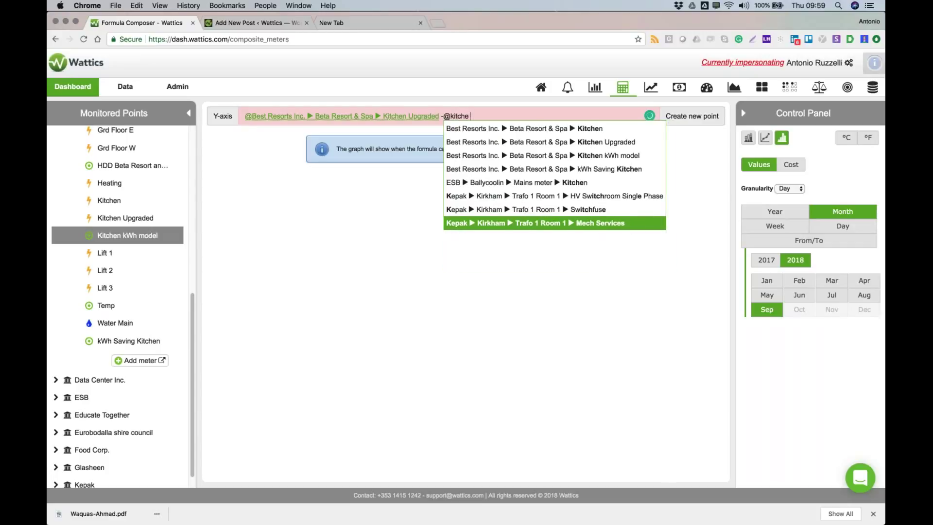
text(n kw)
key(Down)
key(Down)
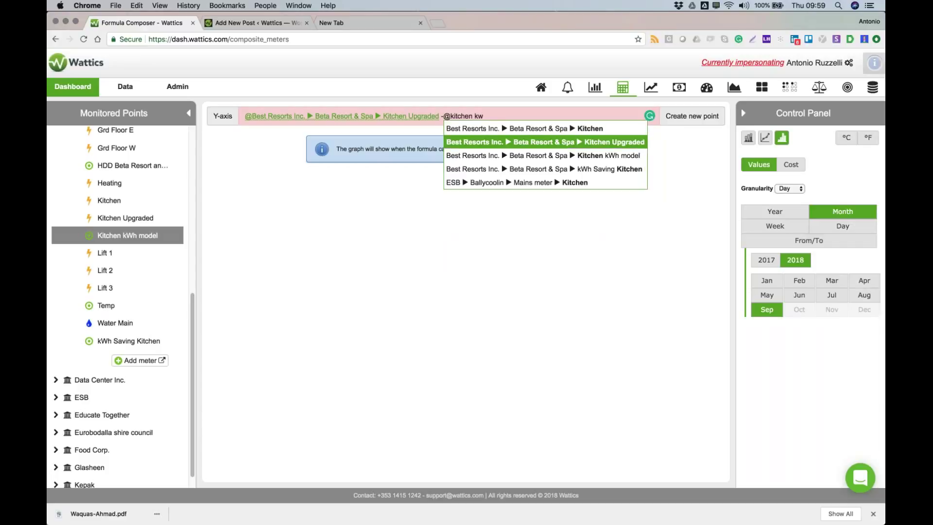
key(Return)
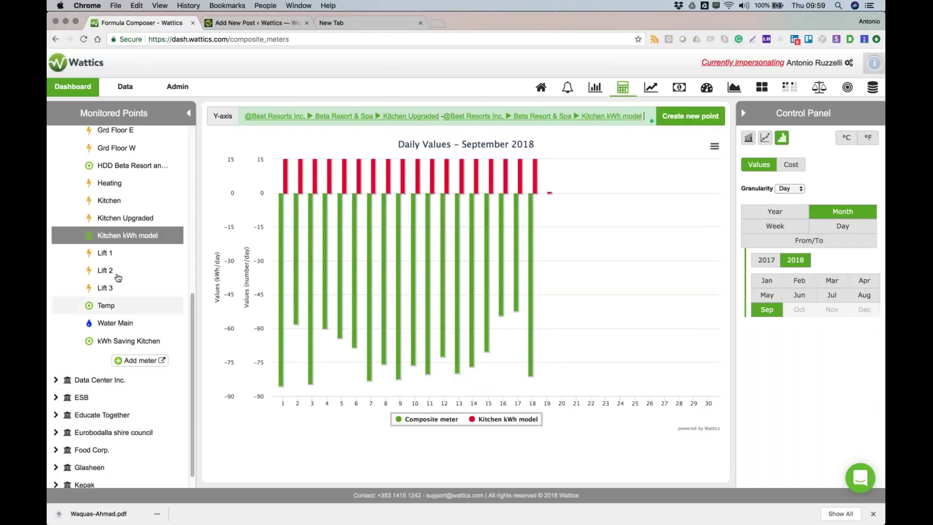
- Remove the separate Kitchen kWh model series from the chart and show the composite meter for July 2018
click(123, 237)
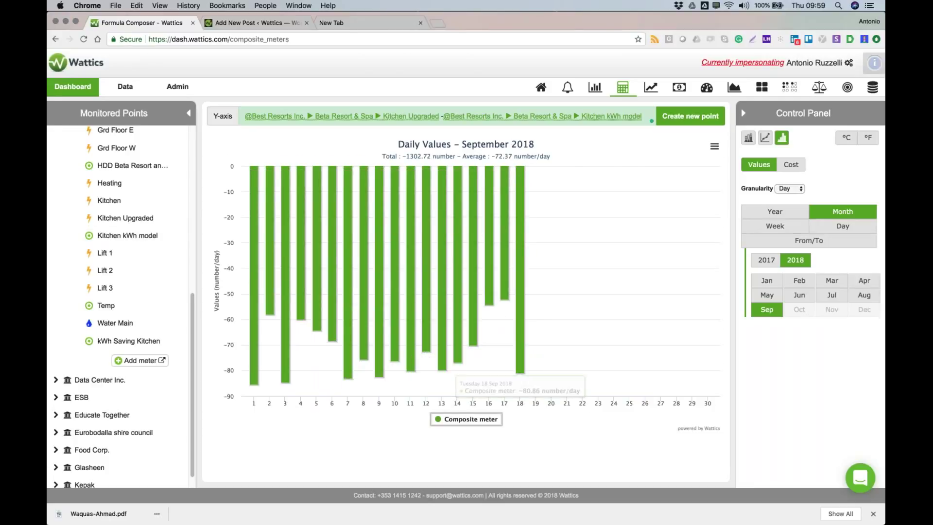
click(832, 295)
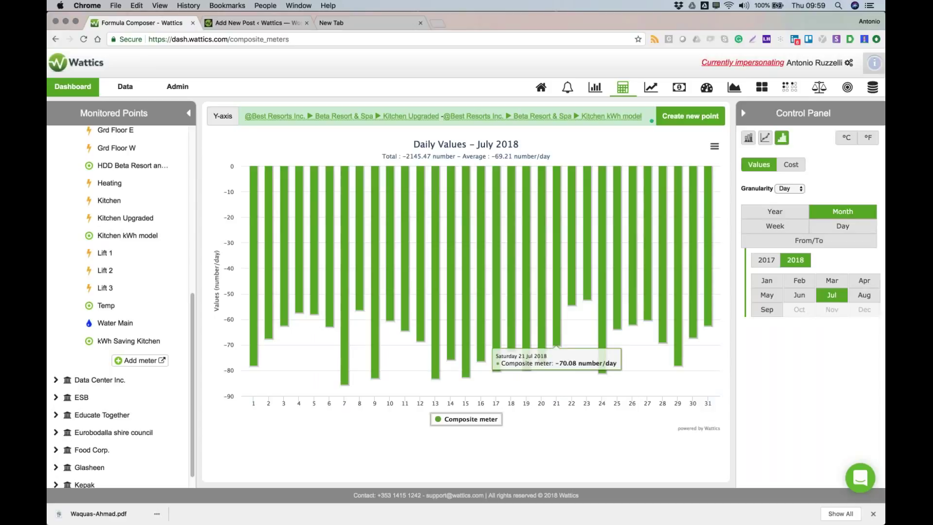
- Clear the Y-axis formula and restart it with Beta Resort & Spa's Kitchen kWh model point followed by a minus sign
click(645, 116)
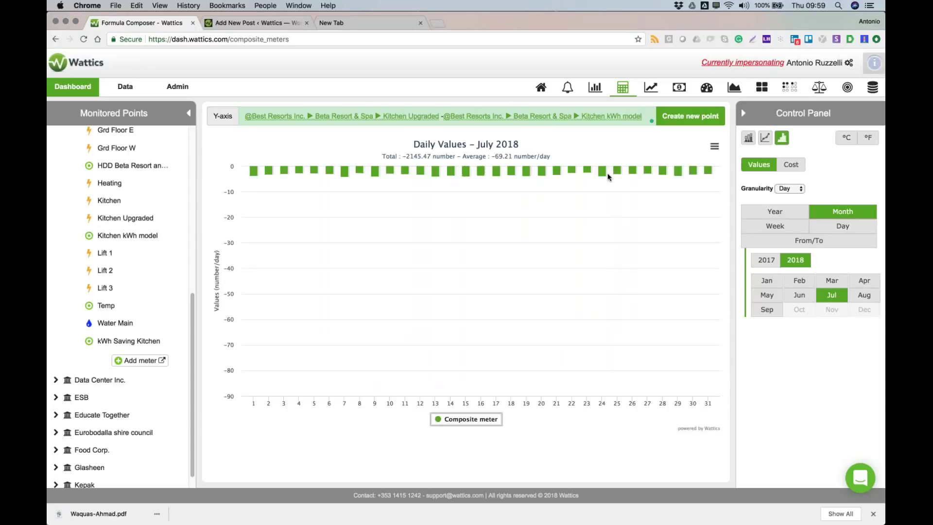
key(BackSpace)
key(BackSpace)
key(BackSpace)
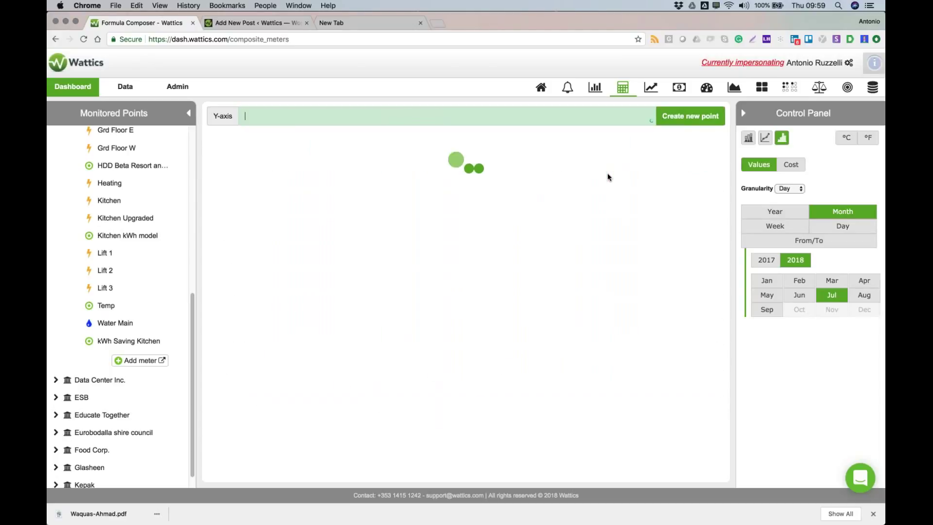
text(@)
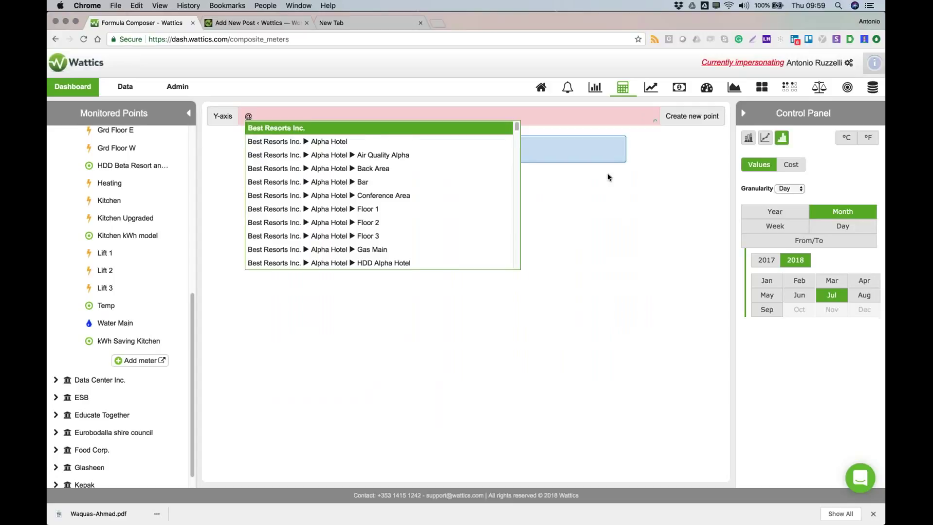
text(kitchen)
key(Down)
key(Down)
key(Return)
text(-)
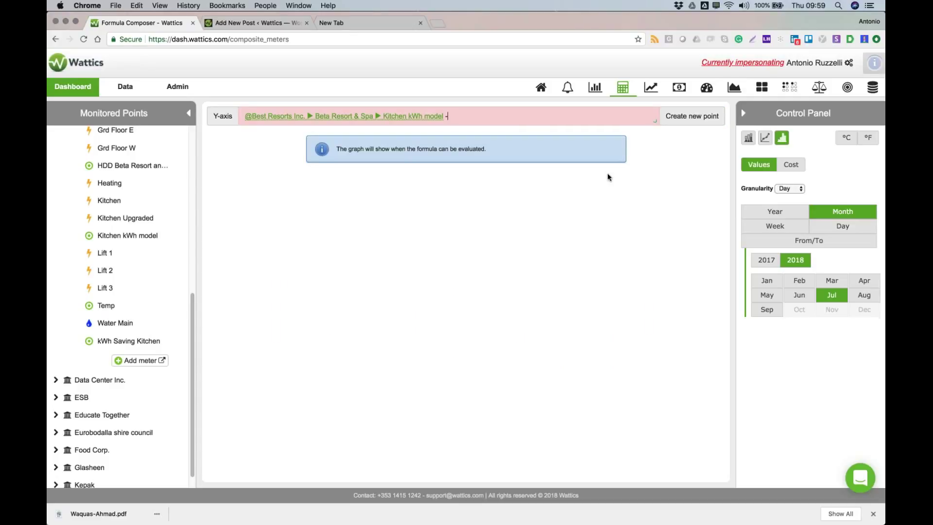
- Finish the formula with Beta Resort & Spa's Kitchen Upgraded as the point subtracted from Kitchen kWh model
text(@kitchen)
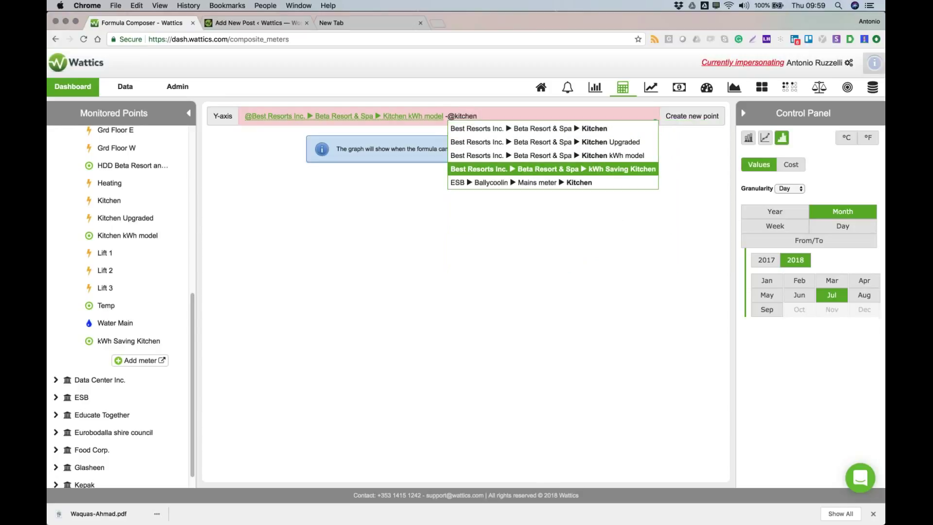
key(Up)
key(Up)
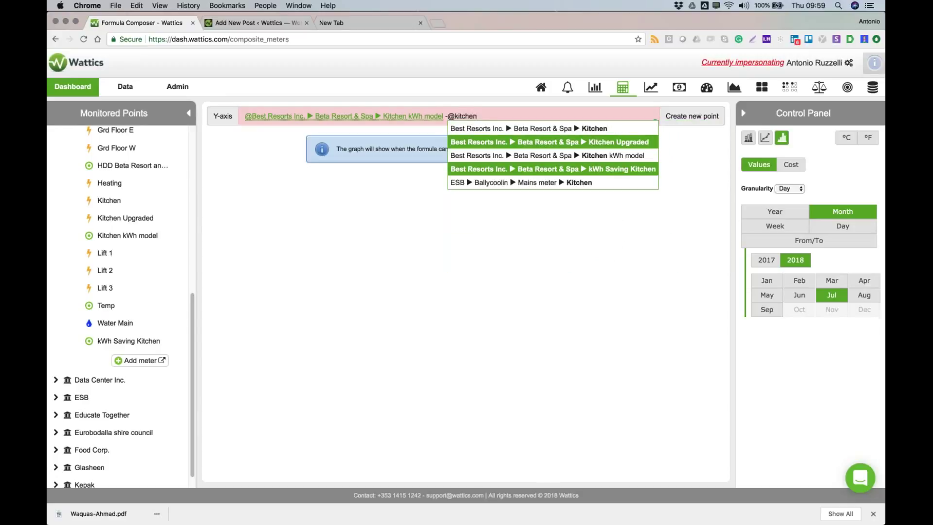
key(Return)
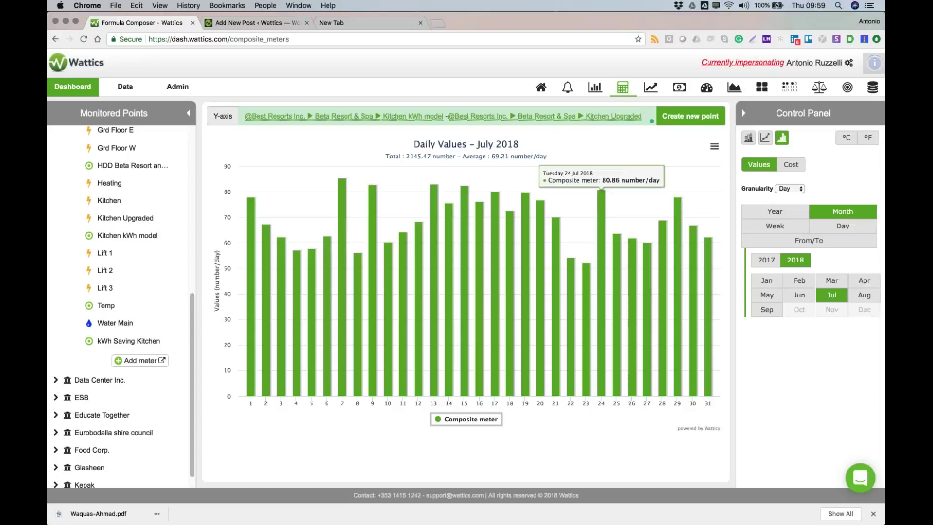
- Open the form for creating a new composite meter from the formula and examine its fields
click(690, 116)
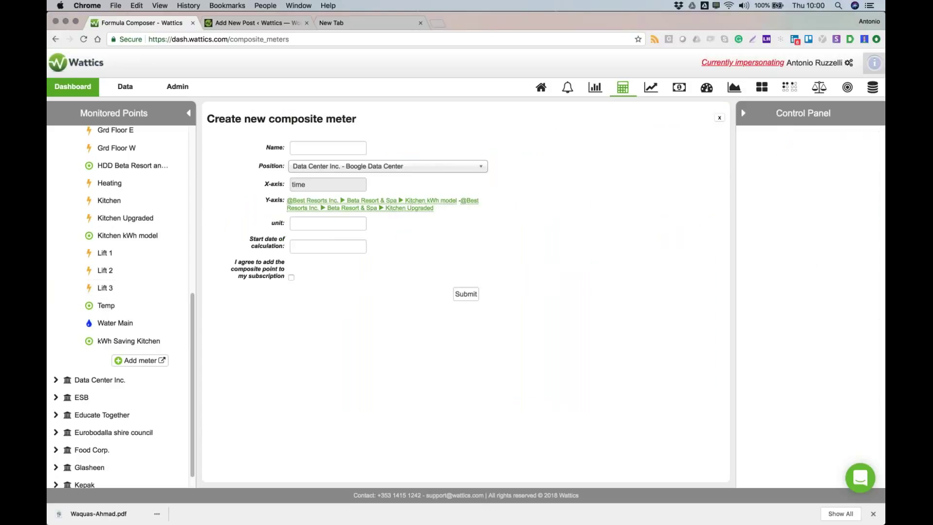
click(306, 148)
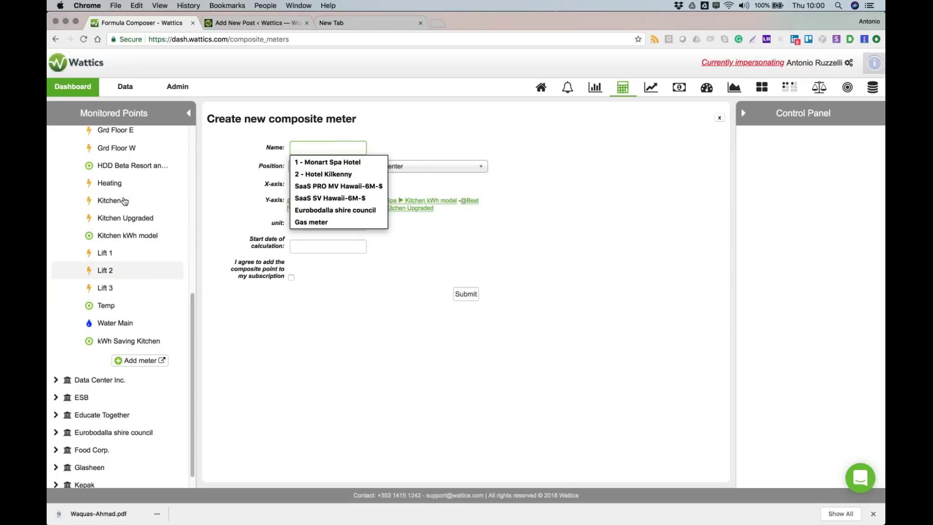
scroll(131, 291, down, 1)
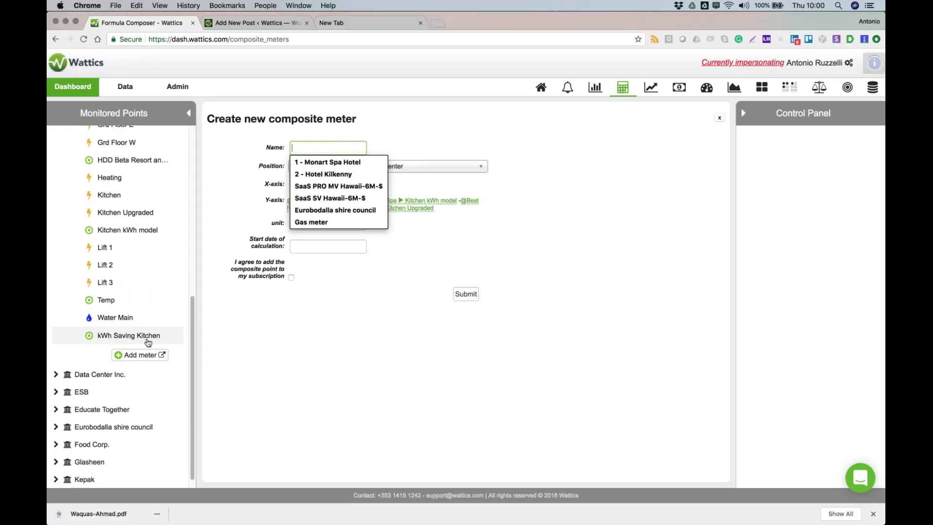
key(Escape)
- Return to the Breakdown view and chart Beta Resort & Spa's kWh Saving Kitchen point
key(Return)
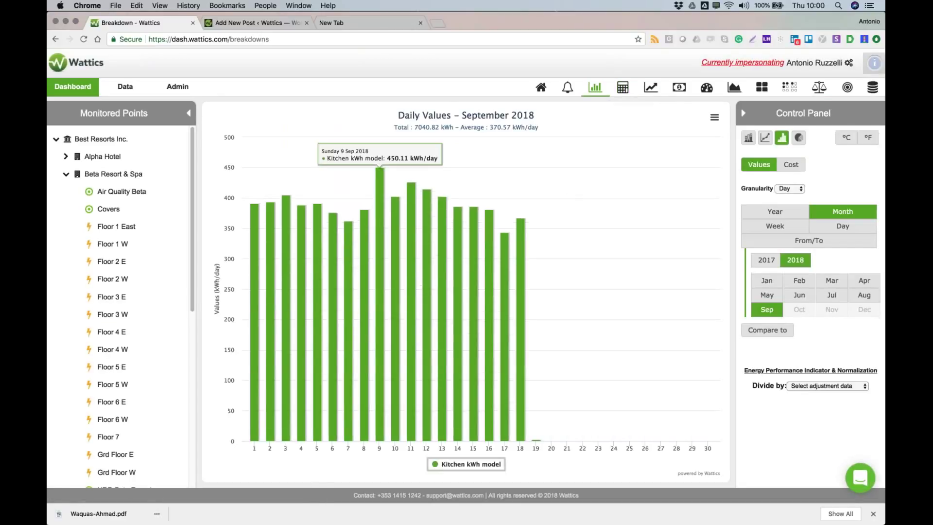
scroll(136, 382, down, 6)
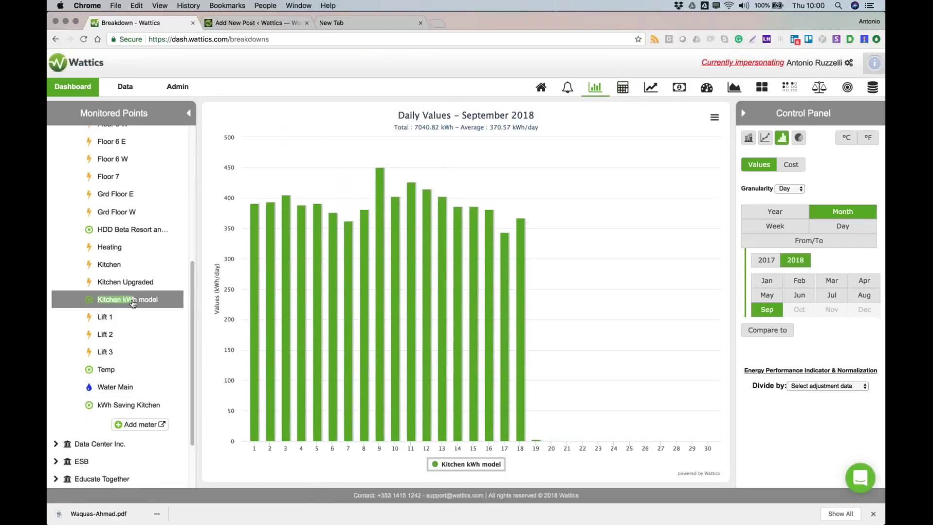
click(128, 405)
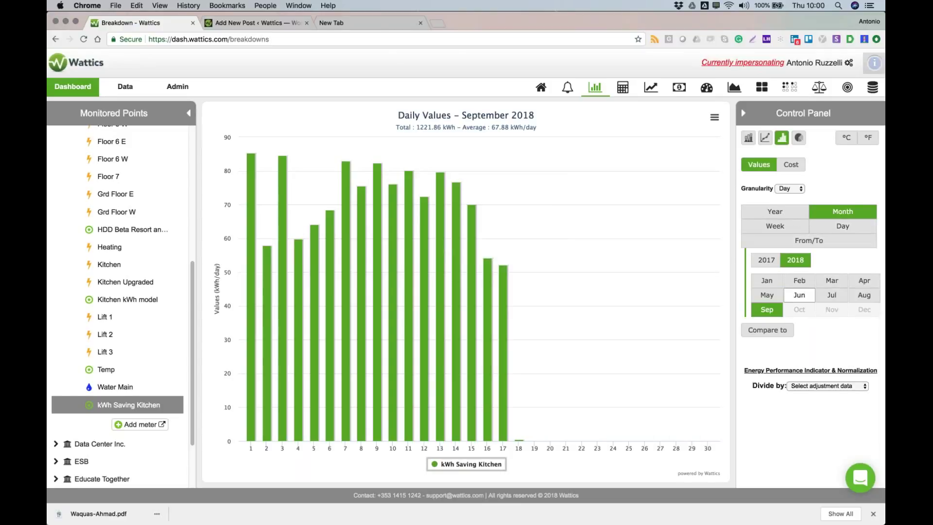
- Chart kWh Saving Kitchen over a custom date range from 1 May 2018 to 20 September 2018
click(813, 240)
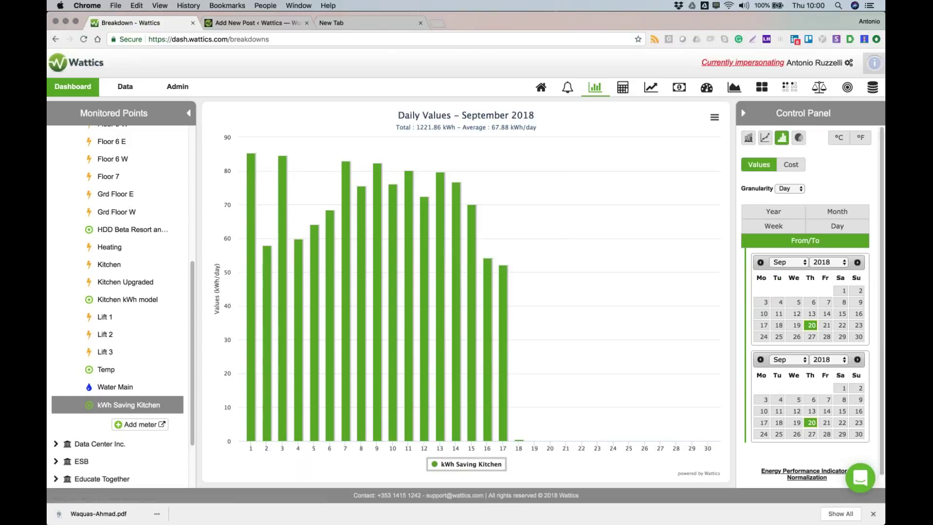
click(799, 262)
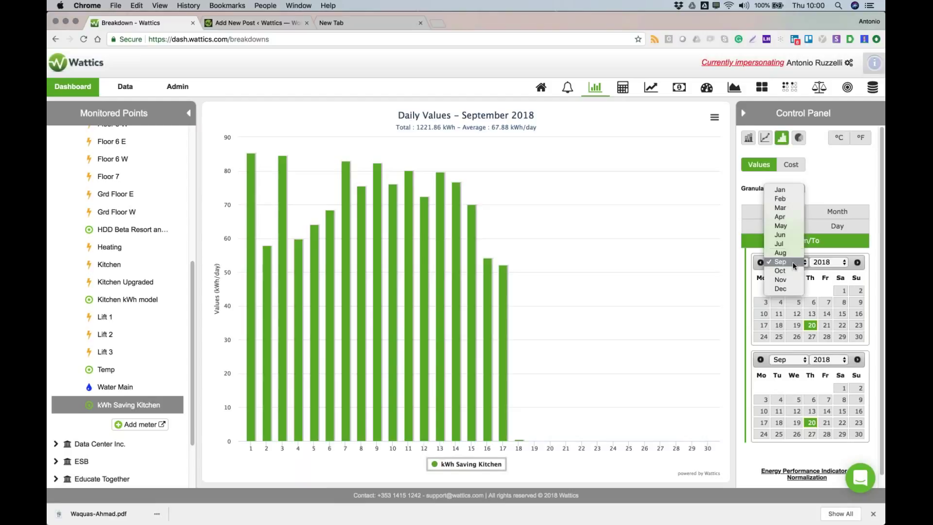
click(843, 291)
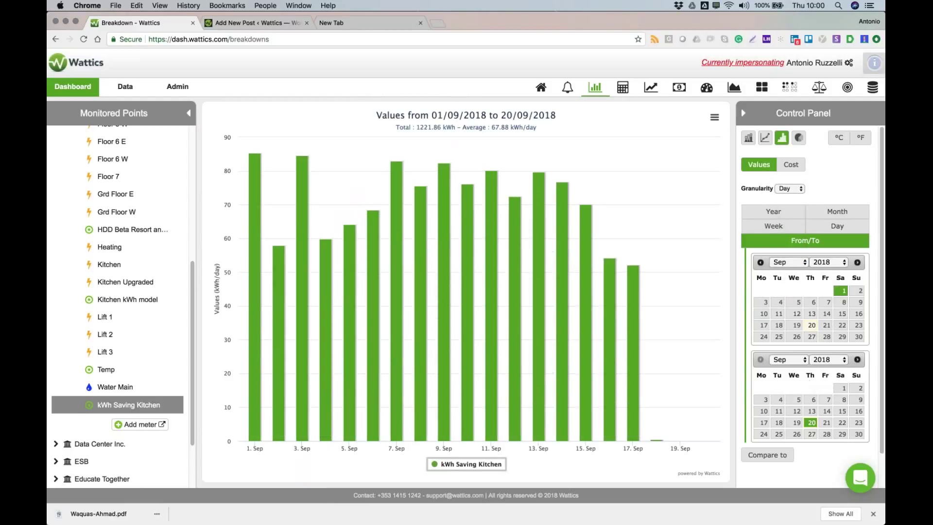
click(787, 262)
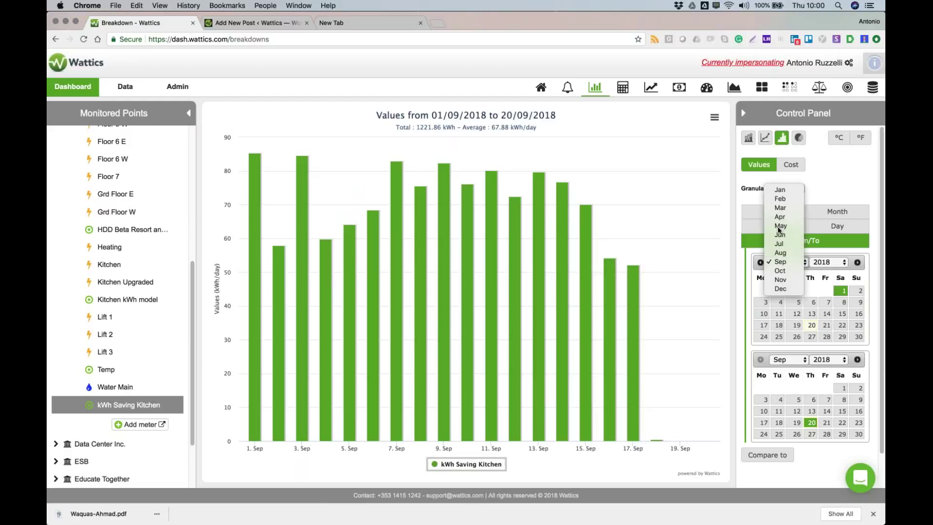
click(780, 225)
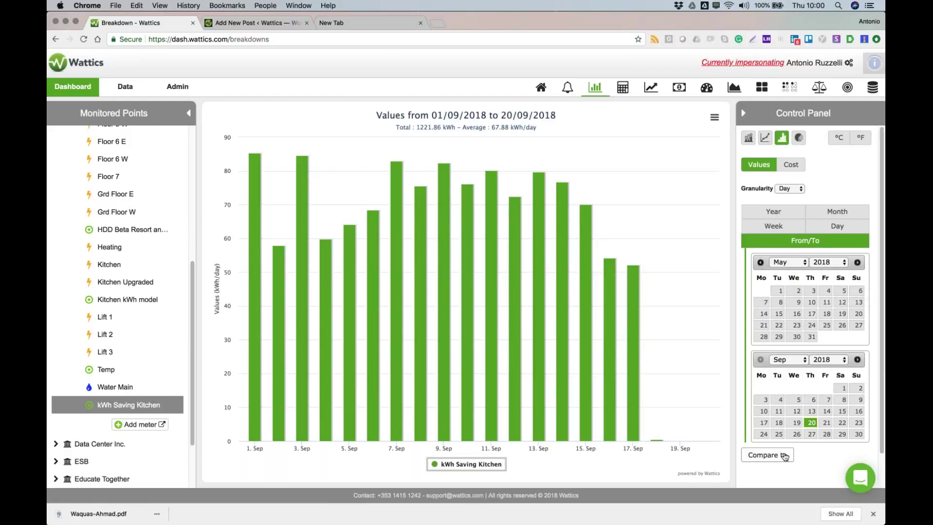
click(778, 291)
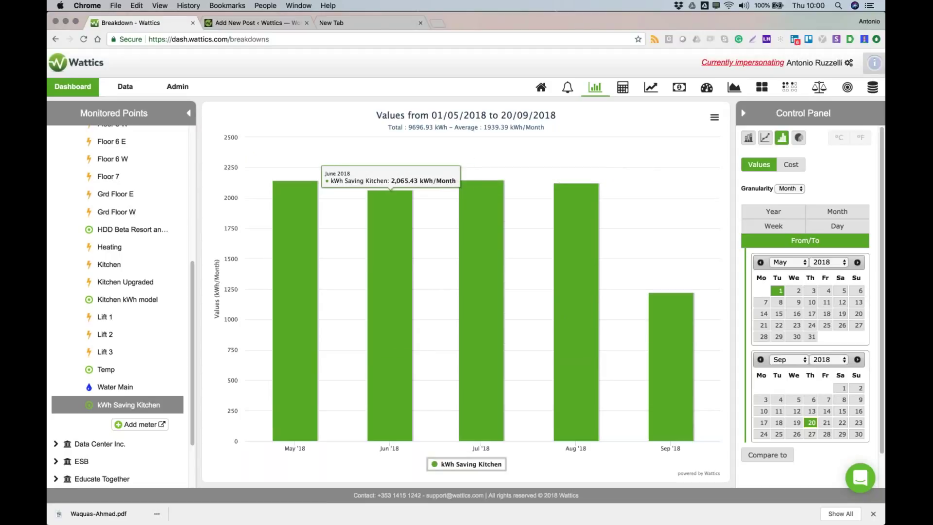
- Change the start of the custom date range to 1 May 2017
click(787, 264)
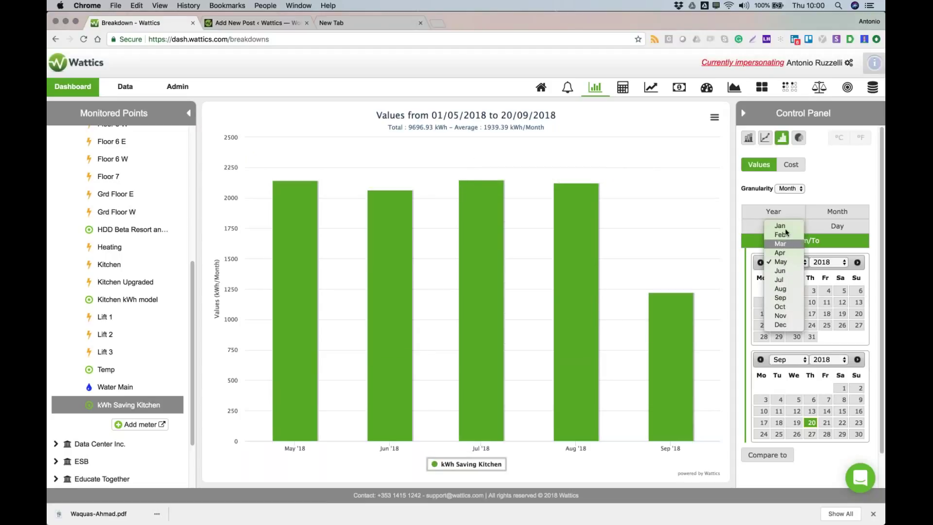
click(829, 262)
click(827, 255)
click(760, 290)
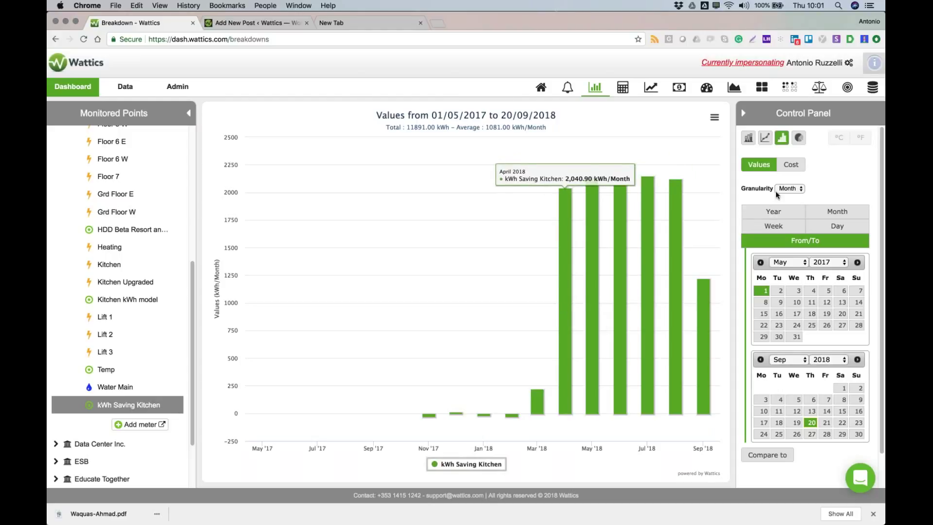
- Check the cost chart of kWh Saving Kitchen over the date range and return to its values
click(790, 166)
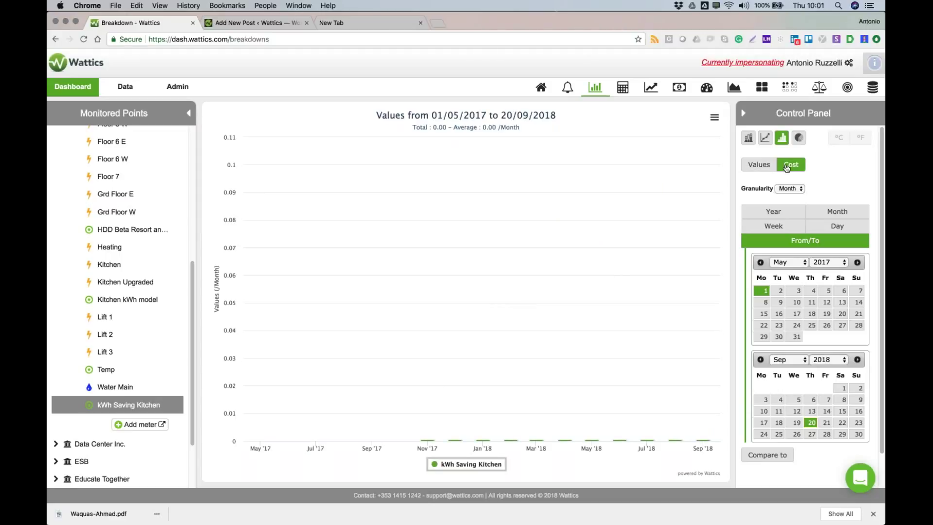
click(766, 167)
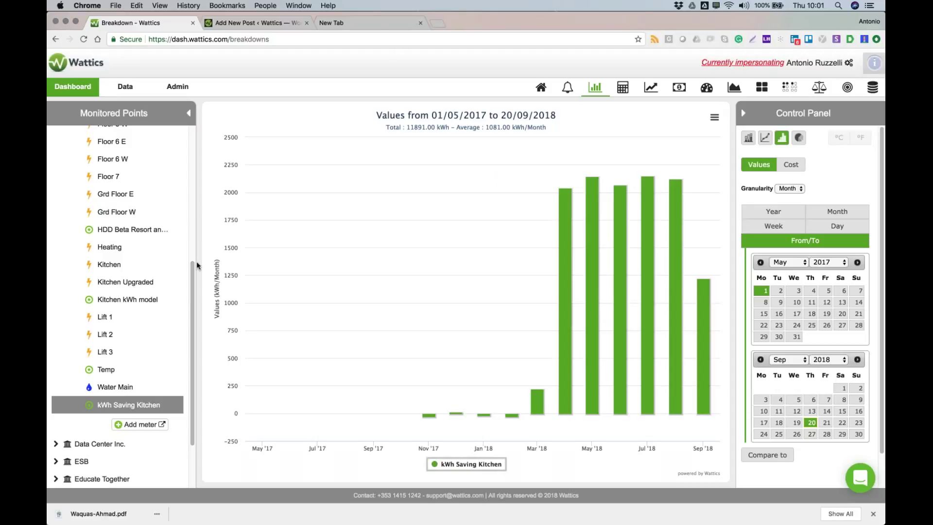
- Set the granularity of the kWh Saving Kitchen chart to Day
drag(549, 293, 704, 295)
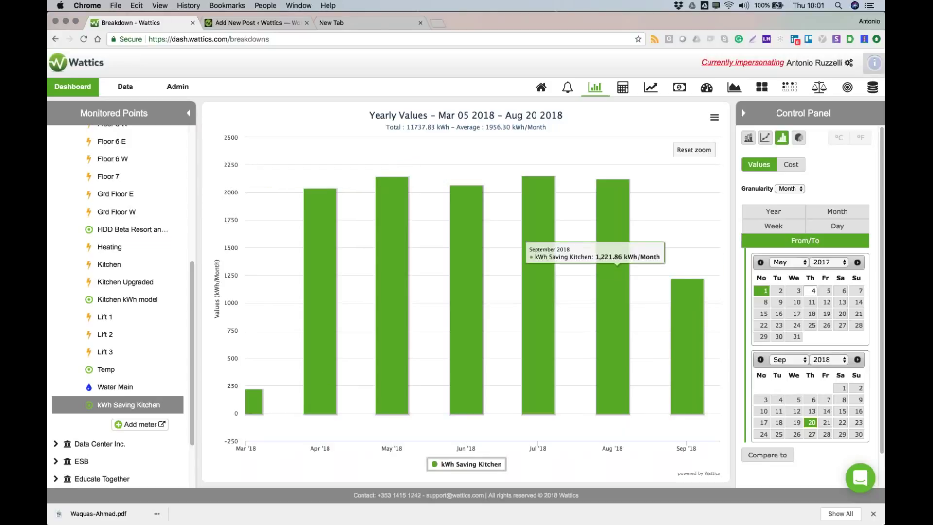
click(792, 188)
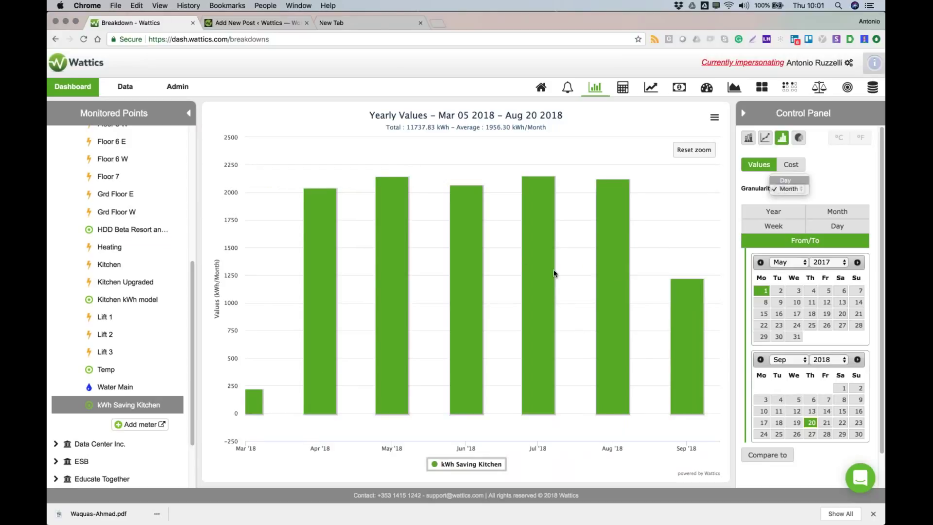
key(Return)
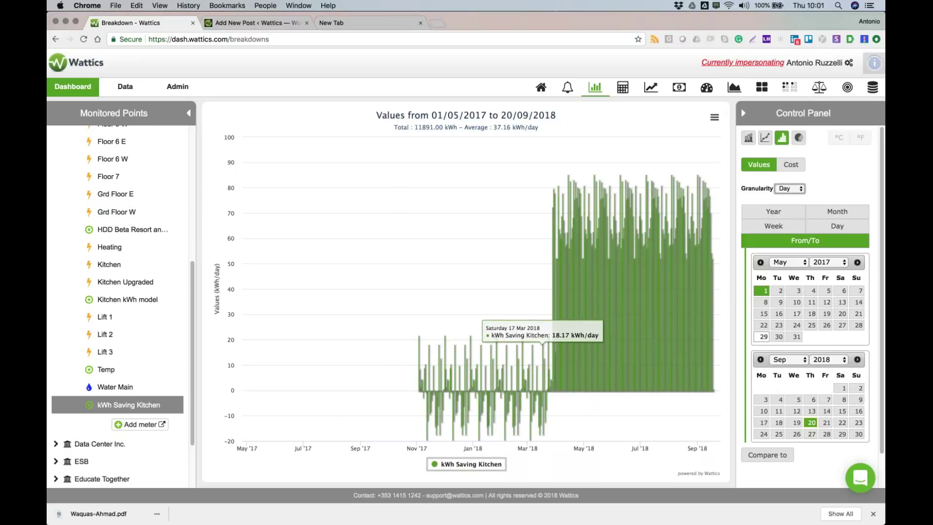
scroll(791, 346, down, 1)
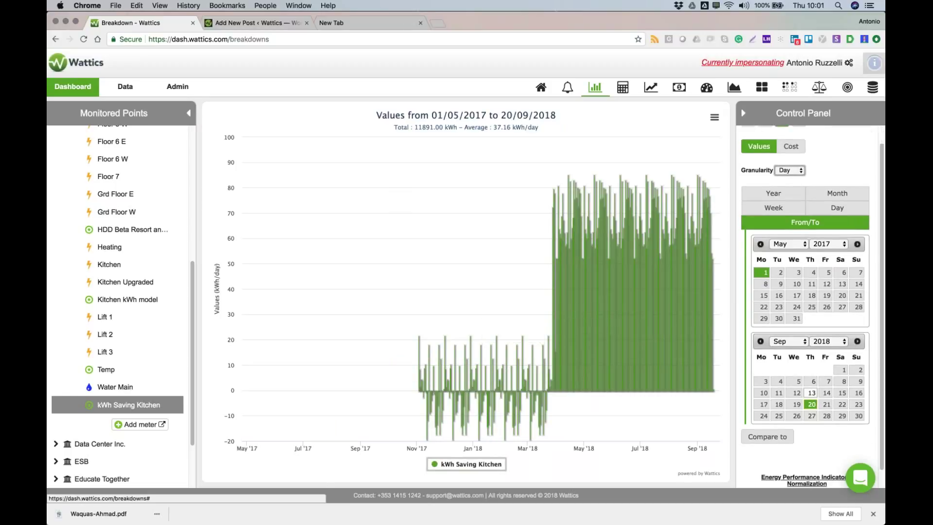
- Zoom the kWh Saving Kitchen chart in on the period from 25 March to 20 September 2018
click(790, 346)
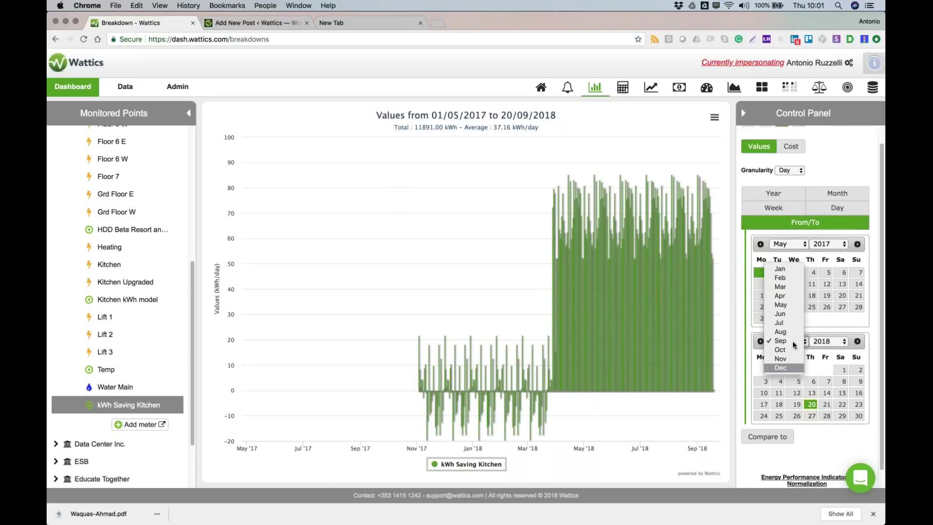
click(789, 337)
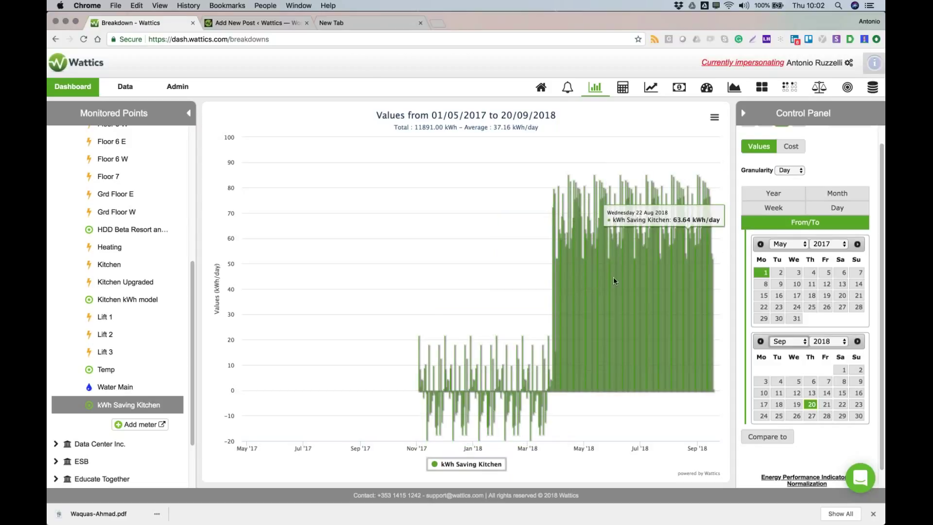
drag(549, 270, 725, 263)
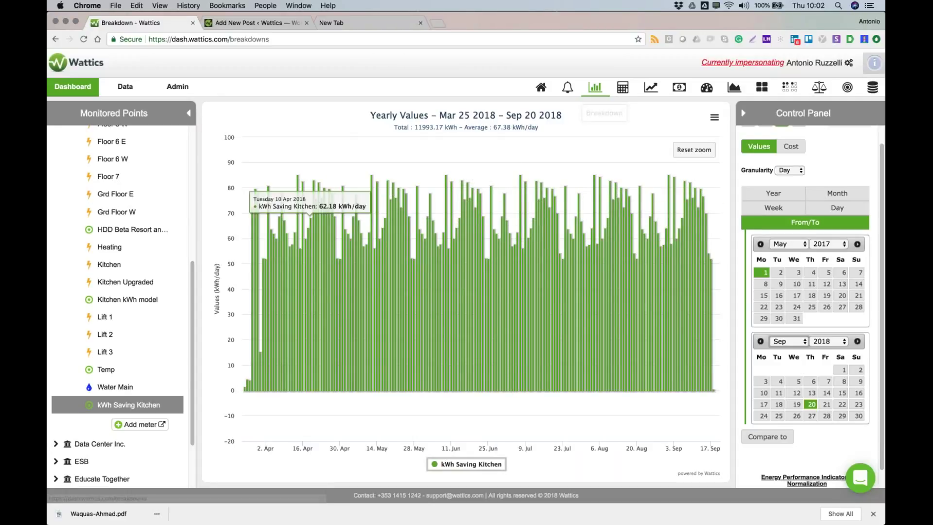
scroll(115, 292, down, 2)
scroll(115, 305, up, 5)
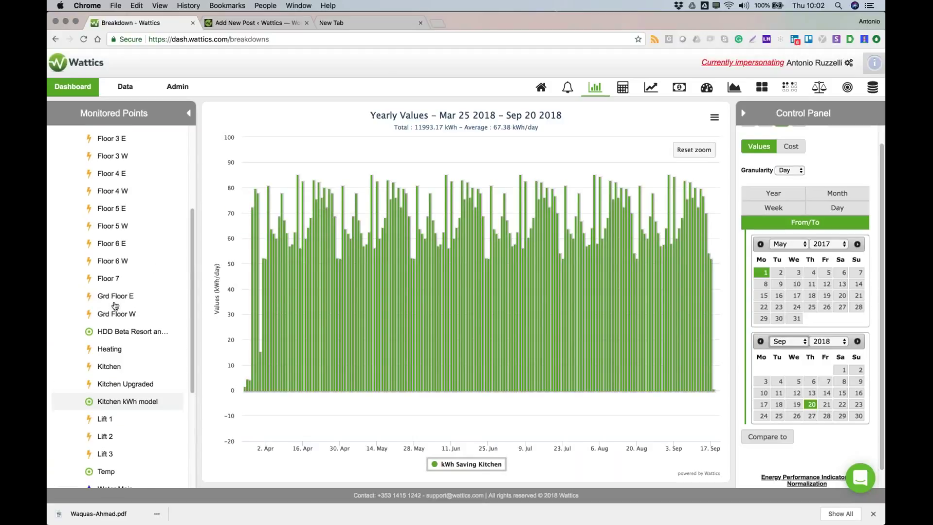
- Chart Best Resorts Inc. Alpha Hotel as a formula in the Formula Composer, then clear the formula
click(623, 88)
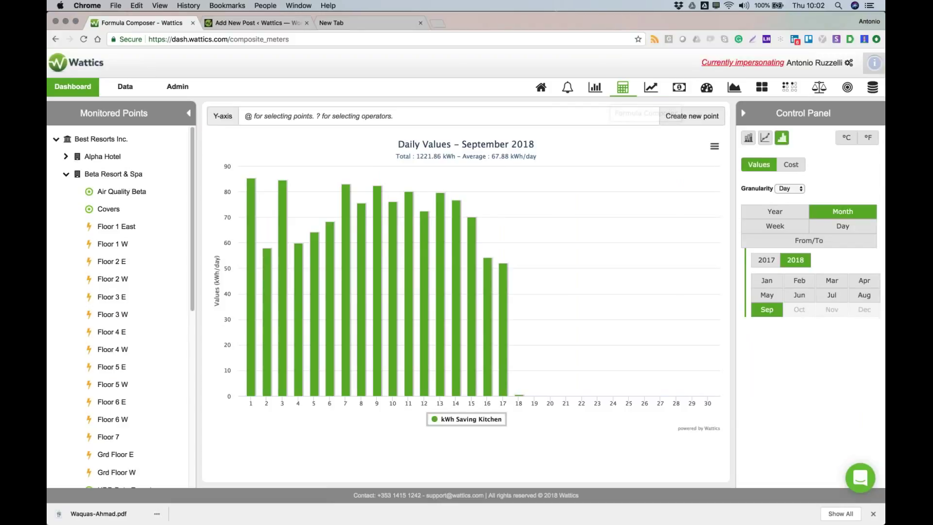
key(ctrl+Up)
click(168, 427)
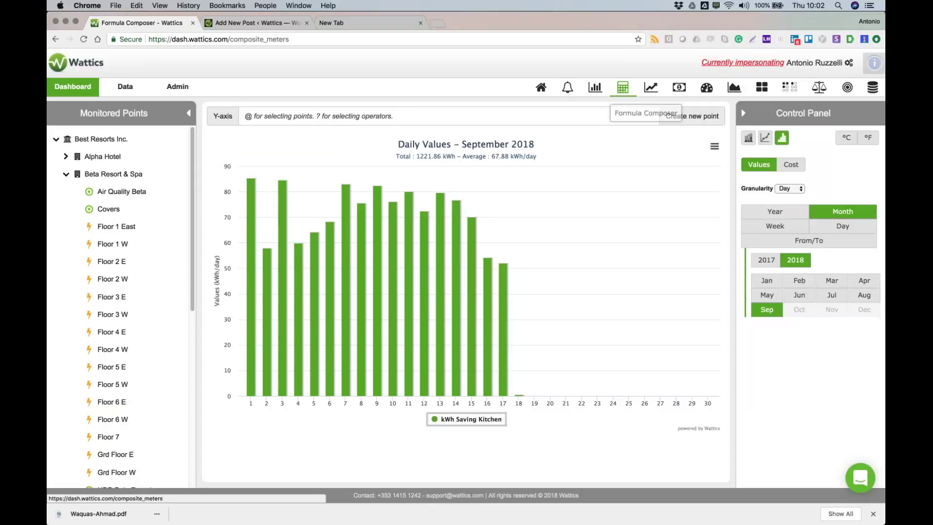
click(344, 119)
text(@)
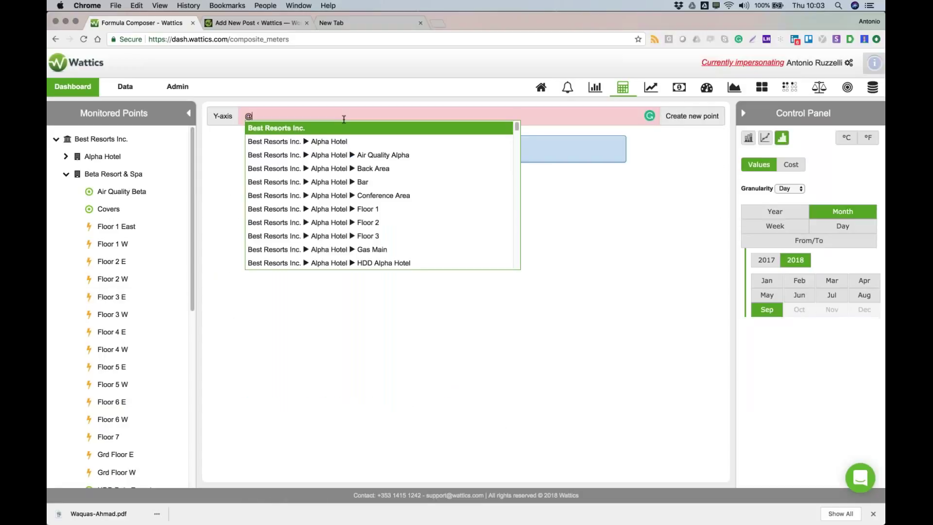
text(alpha)
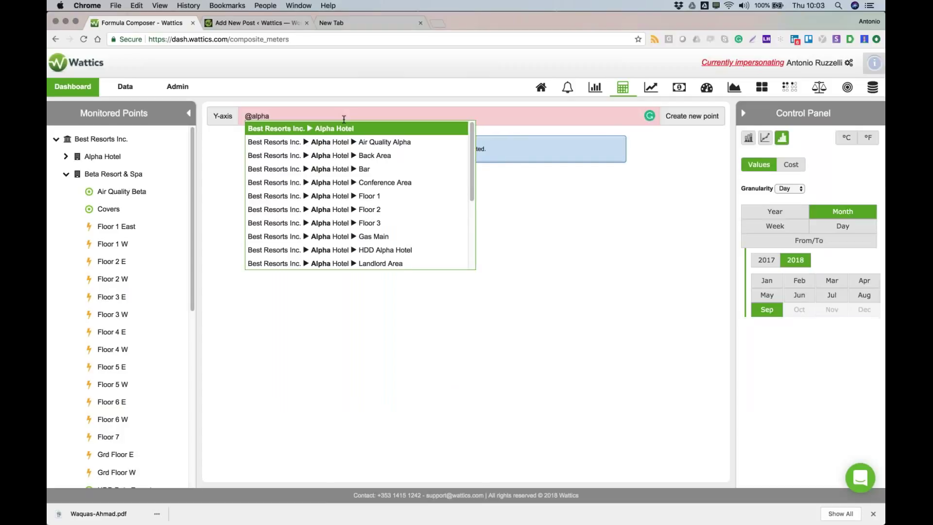
key(Return)
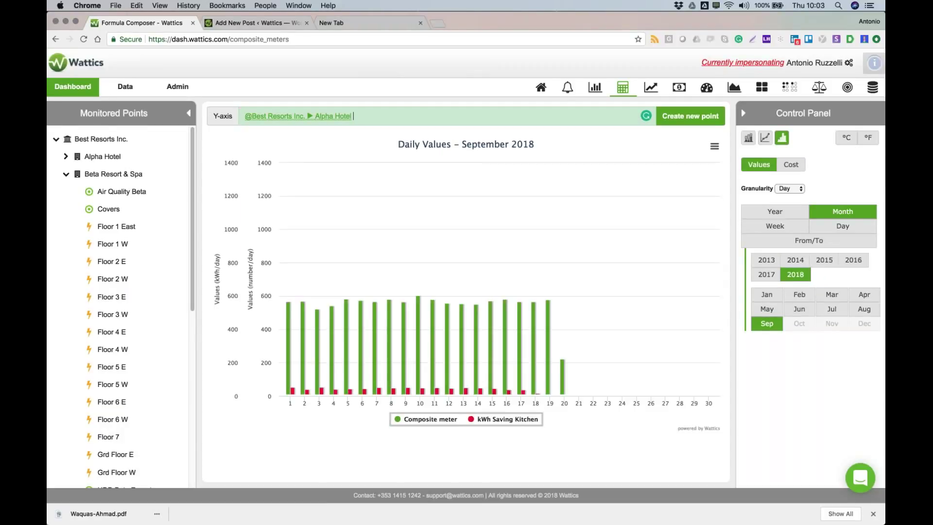
text(+)
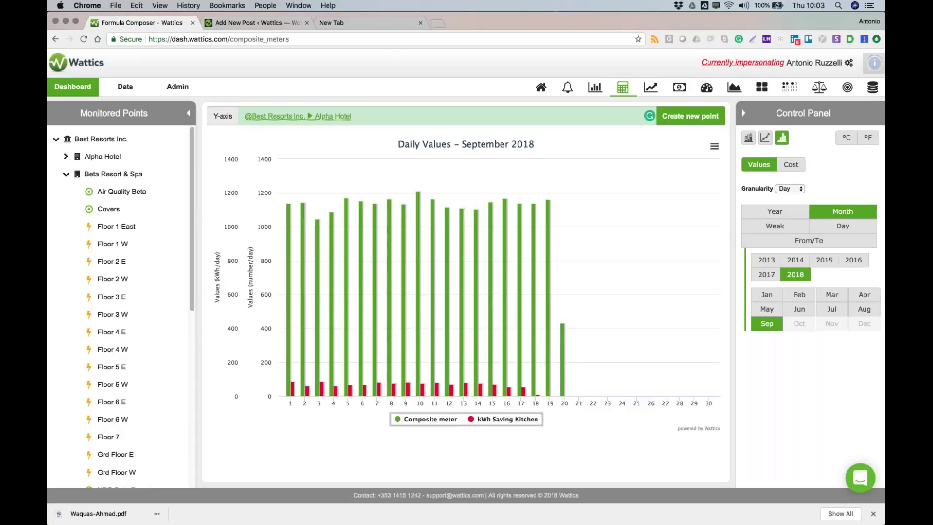
key(BackSpace)
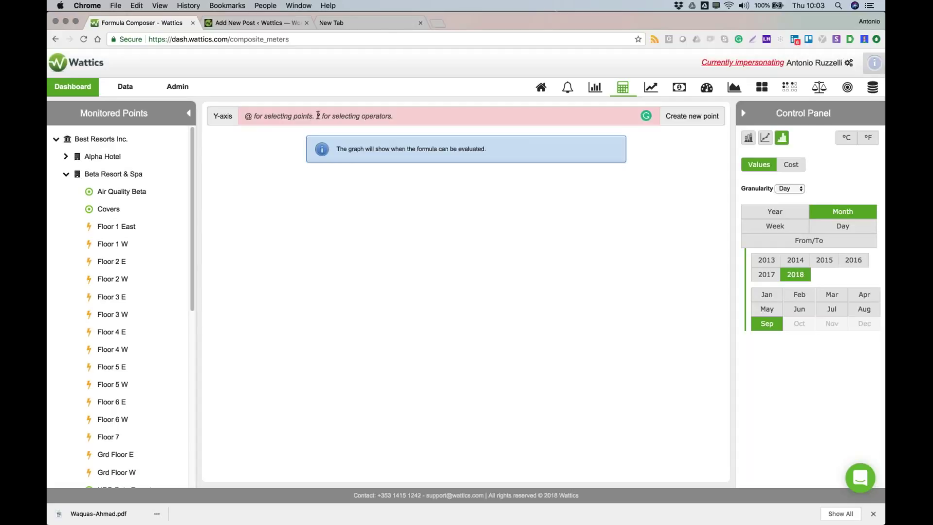
- Go through the available formula operators and insert the IF function with condition, true value and false value
text(?)
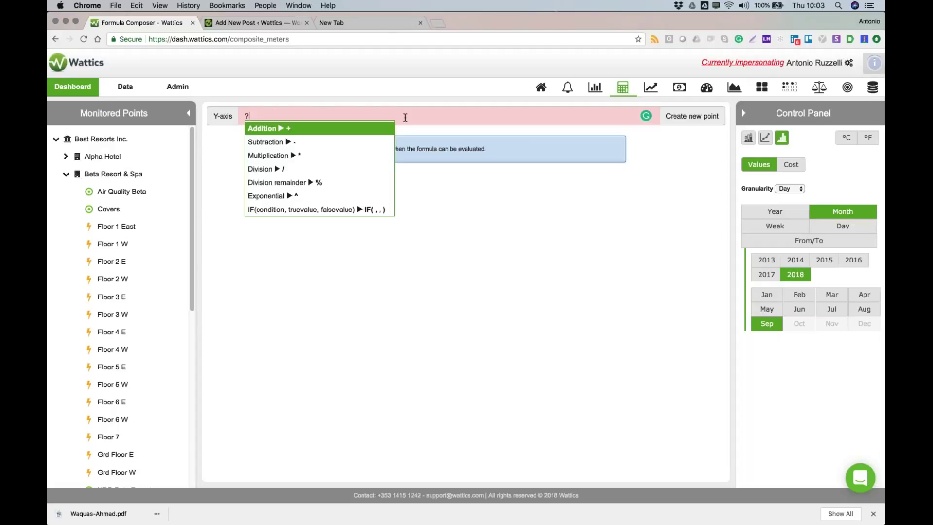
key(Down)
key(Down)
key(Down)
key(Down)
key(Down)
key(Down)
key(Down)
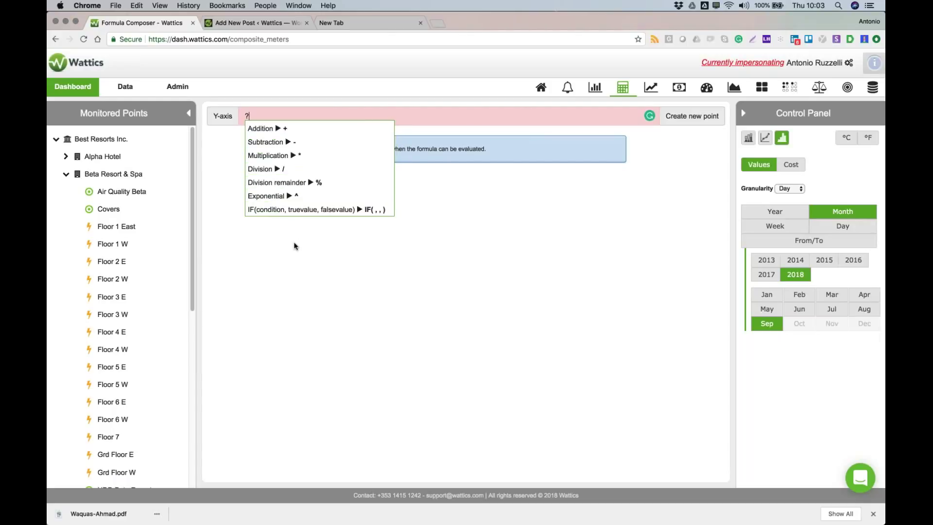
click(290, 210)
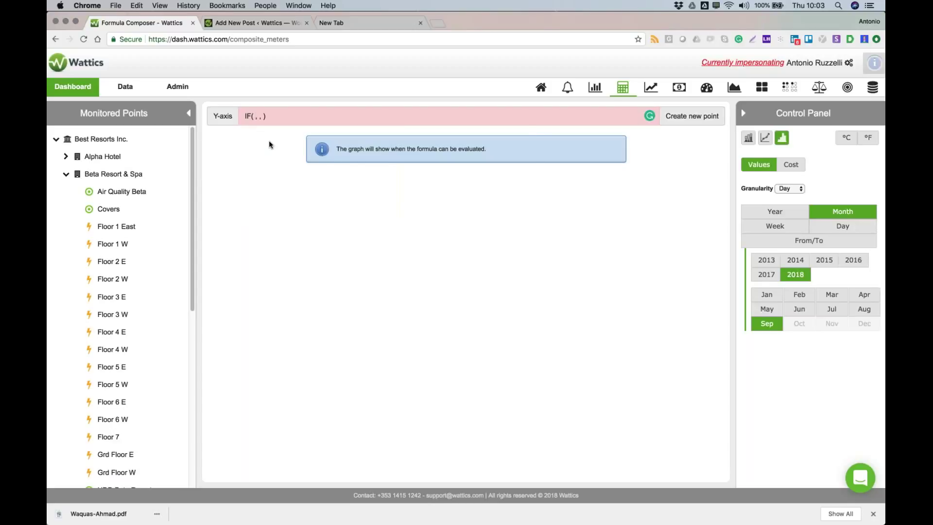
- Set the IF condition to the Food Corp. Organic Farm HVAC Air Compressor being greater than 200
text(@compresso)
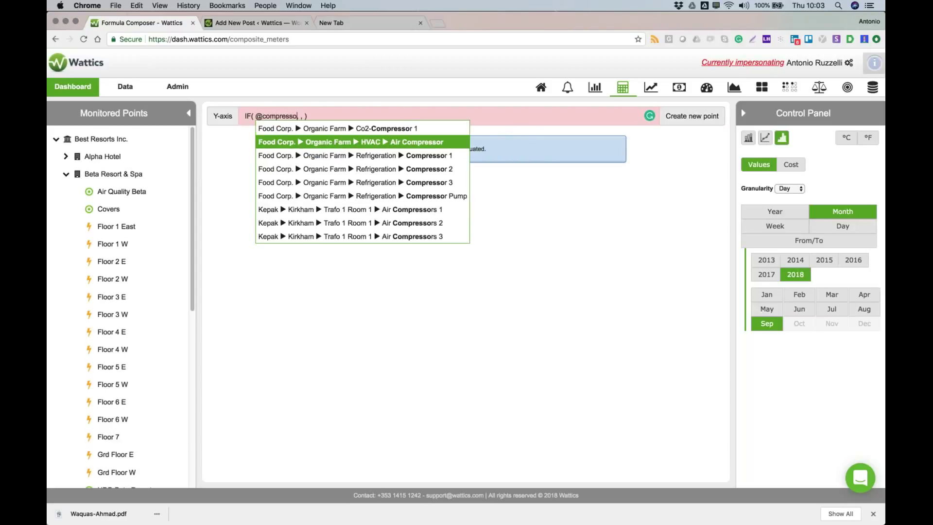
key(Return)
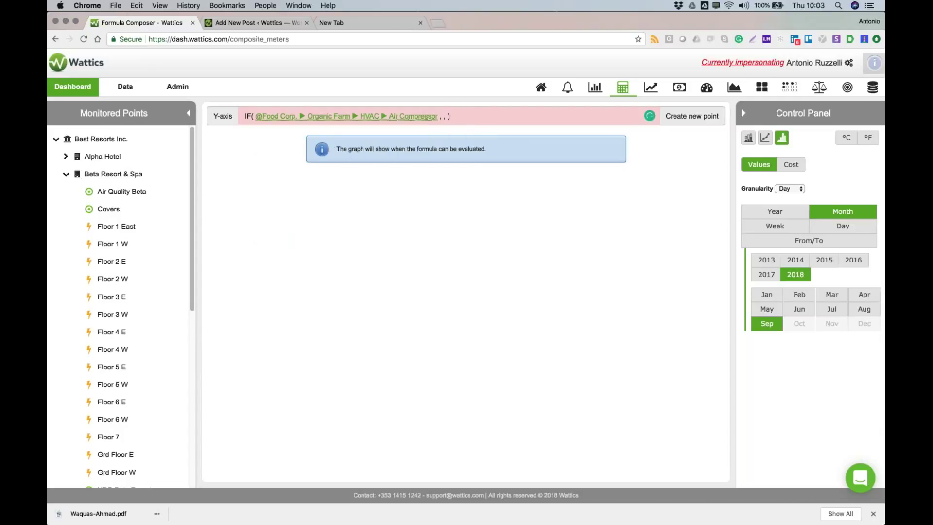
text(200, ,)
key(BackSpace)
- Make the IF formula return the HVAC Air Compressor minus 200, otherwise 0, and remove kWh Saving Kitchen from the chart
click(459, 116)
text(@com)
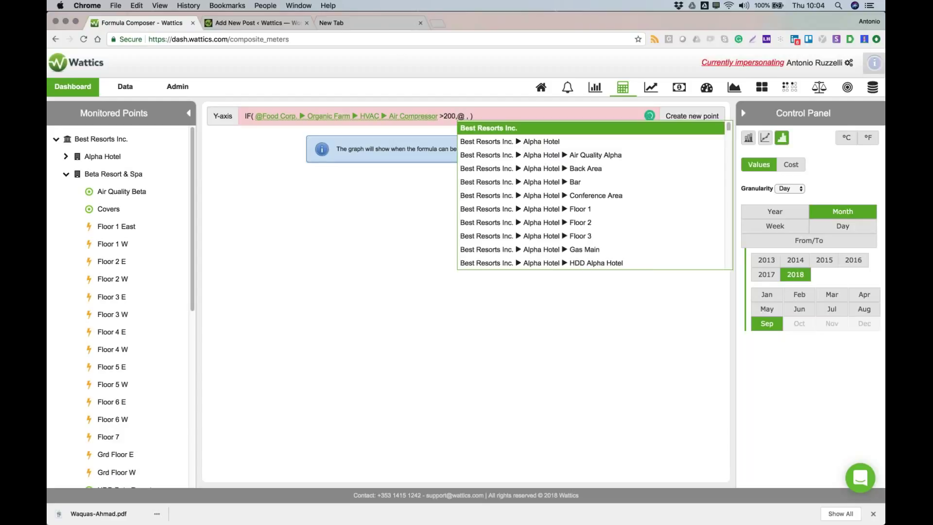
text(pres)
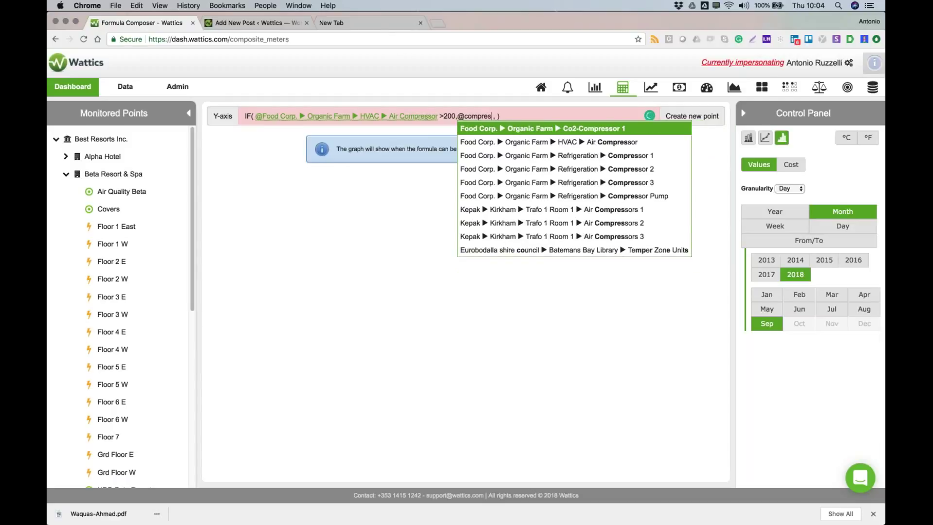
key(Down)
key(Return)
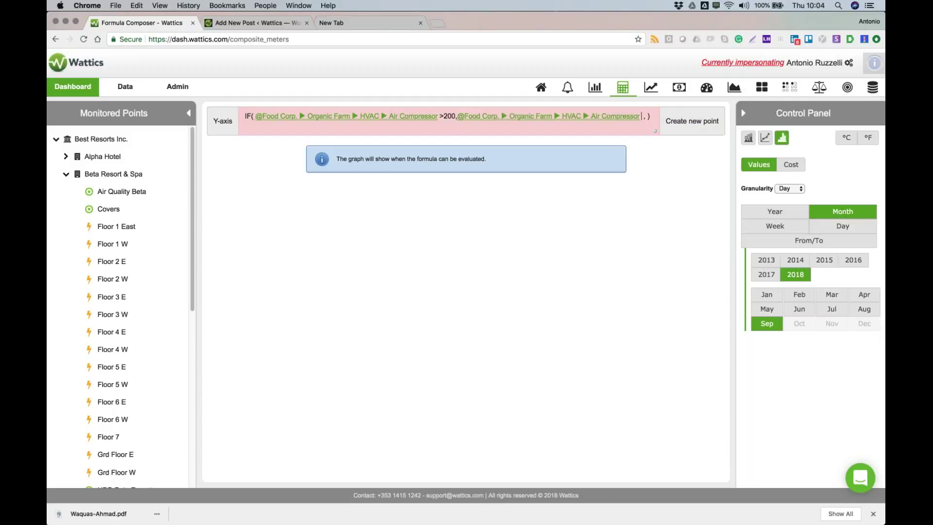
text(-200 ,)
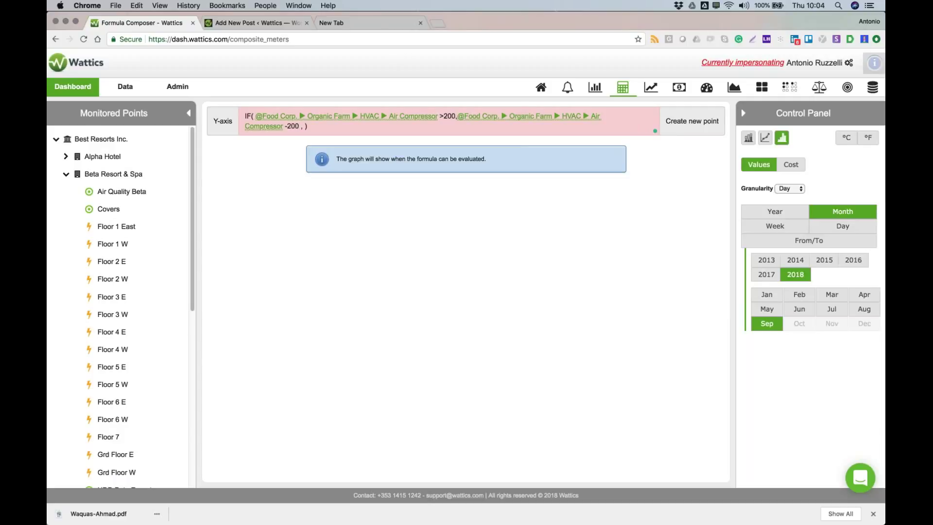
text(0)
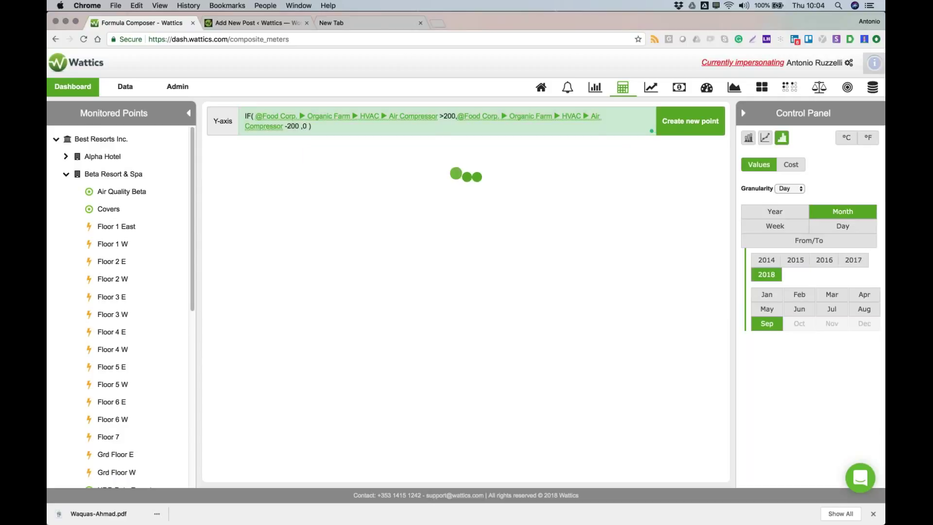
scroll(117, 369, down, 6)
click(112, 357)
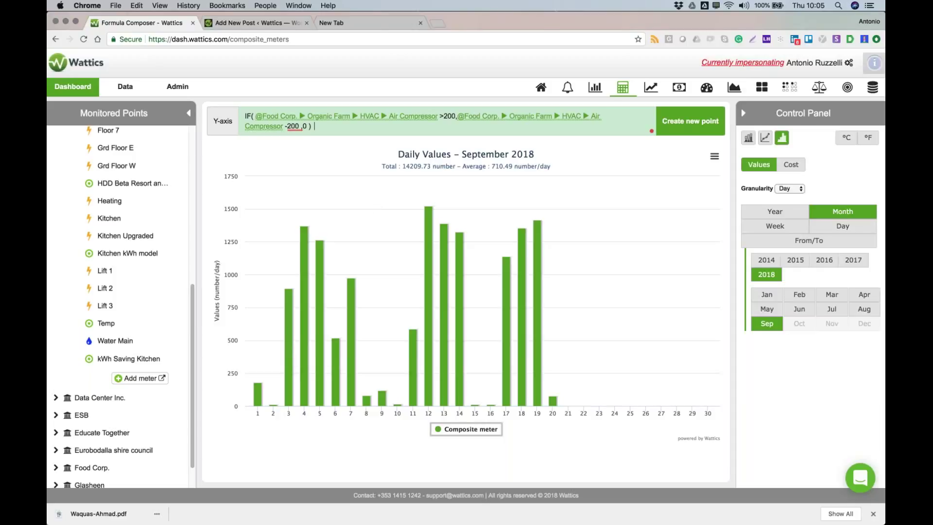
- Clear the whole IF formula from the Y-axis
key(BackSpace)
key(BackSpace)
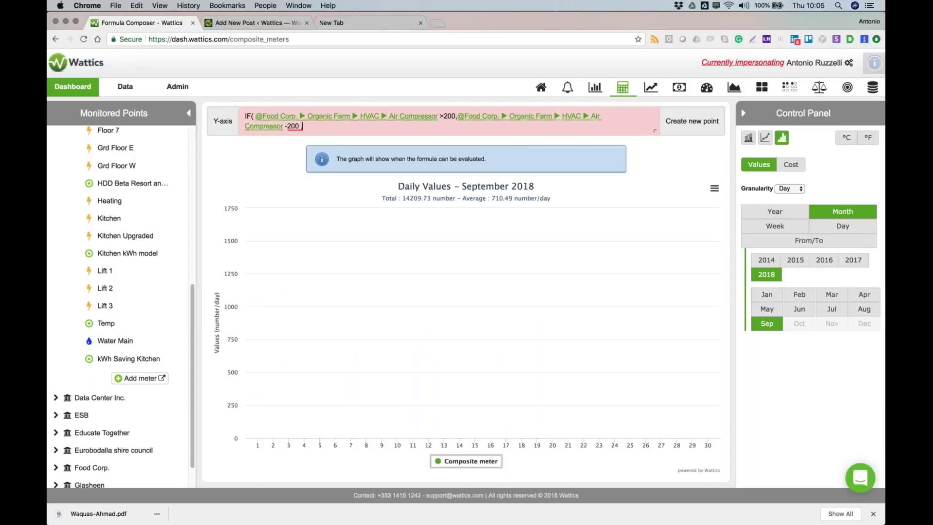
key(BackSpace)
key(BackSpace)
key(BackSpace)
key(BackSpace)
key(BackSpace)
key(BackSpace)
key(BackSpace)
key(BackSpace)
key(BackSpace)
key(BackSpace)
key(BackSpace)
key(BackSpace)
key(BackSpace)
key(BackSpace)
key(BackSpace)
key(BackSpace)
key(BackSpace)
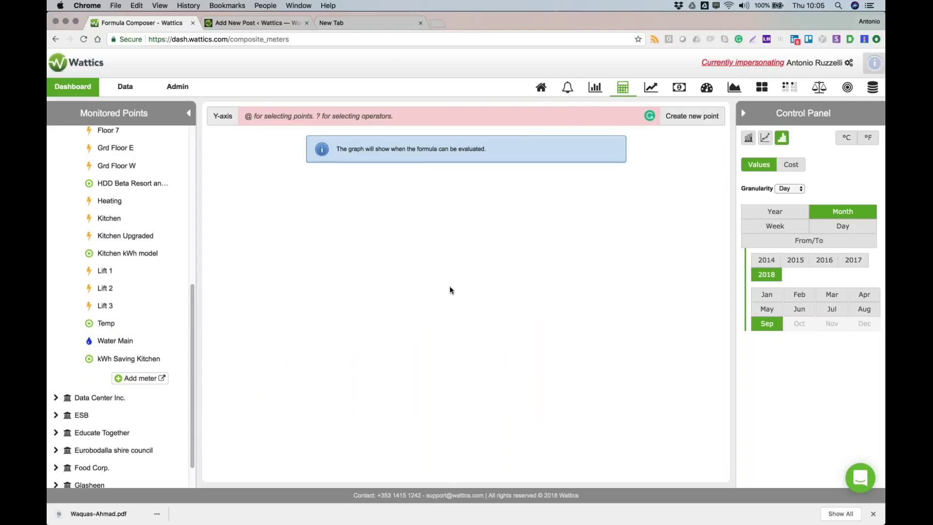
drag(214, 115, 223, 116)
- Enter Best Resorts Inc. Alpha Hotel as the formula, view the form for a new composite meter, and return to the Formula Composer
click(441, 112)
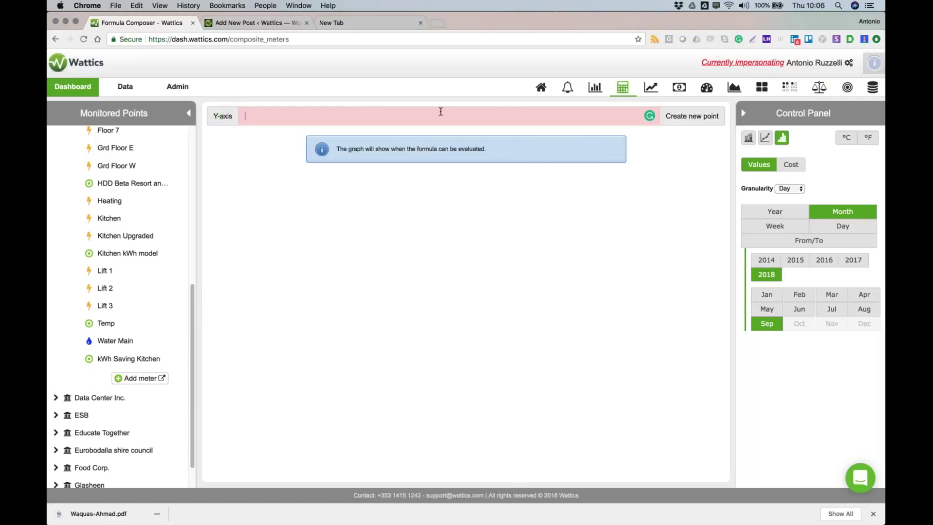
text(@)
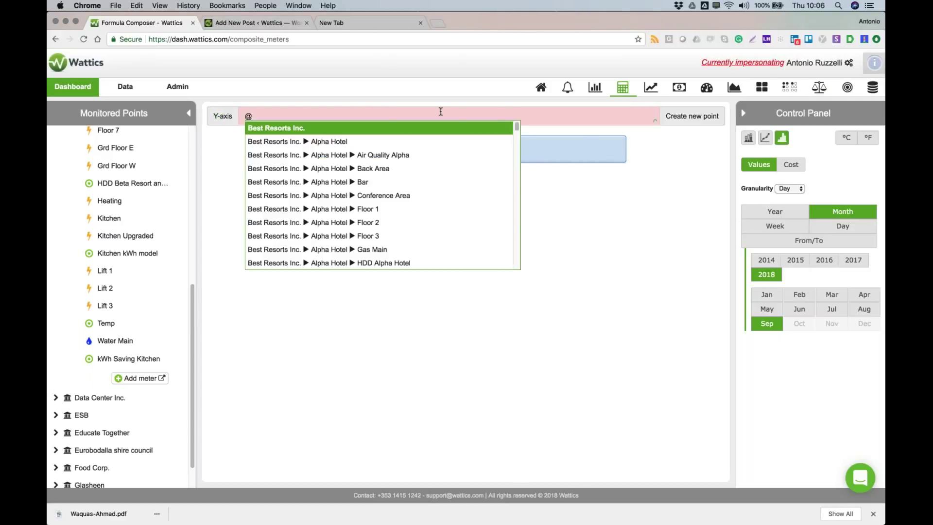
key(Down)
key(Return)
click(670, 116)
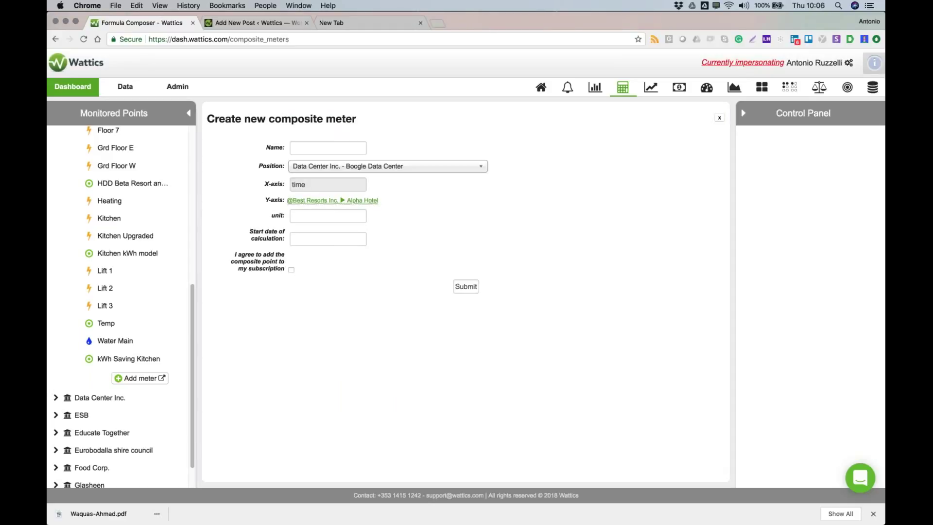
click(622, 88)
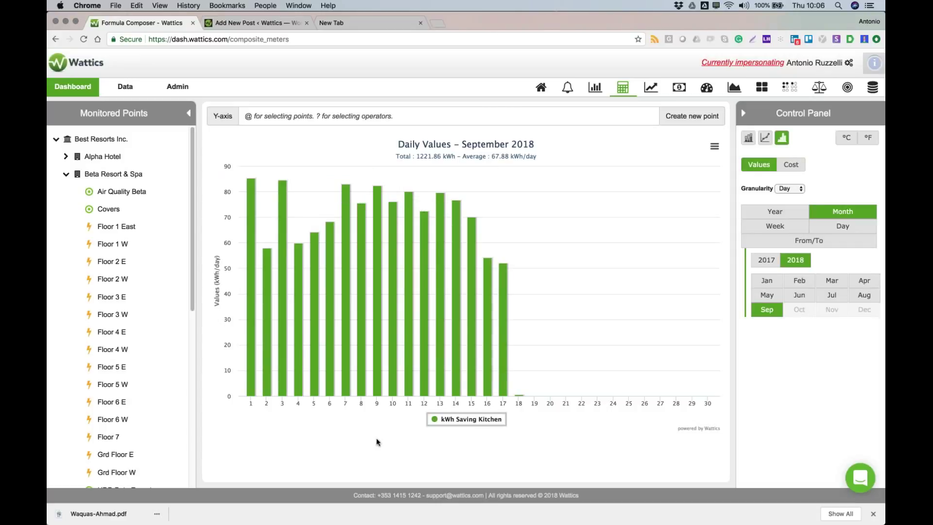
- Enter Best Resorts Inc. Alpha Hotel as the formula and add Floor 1 W, Floor 2 E and Floor 2 W to the chart
click(375, 118)
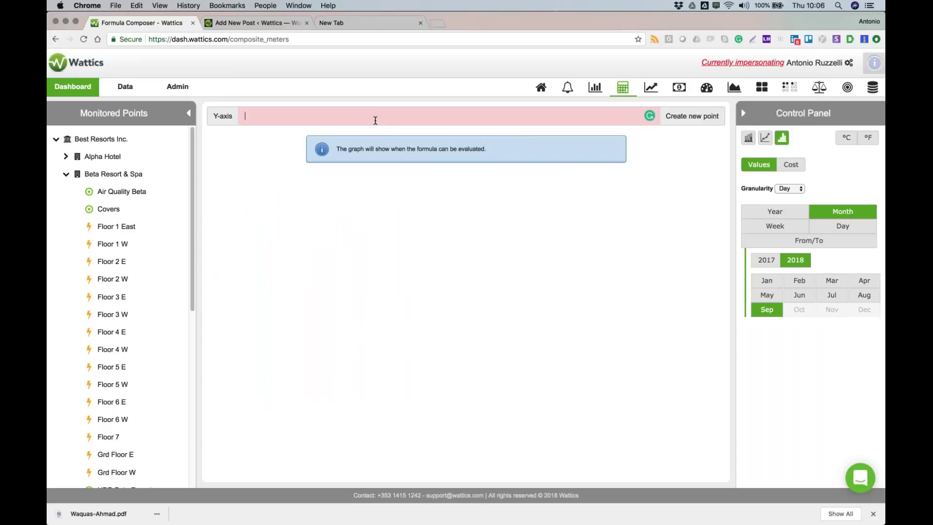
text(@)
click(329, 141)
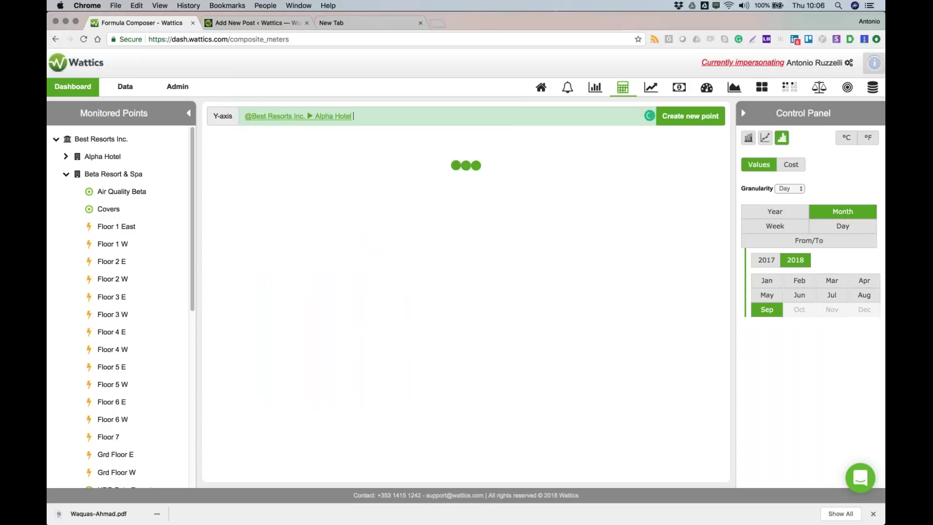
click(116, 249)
click(111, 264)
click(111, 280)
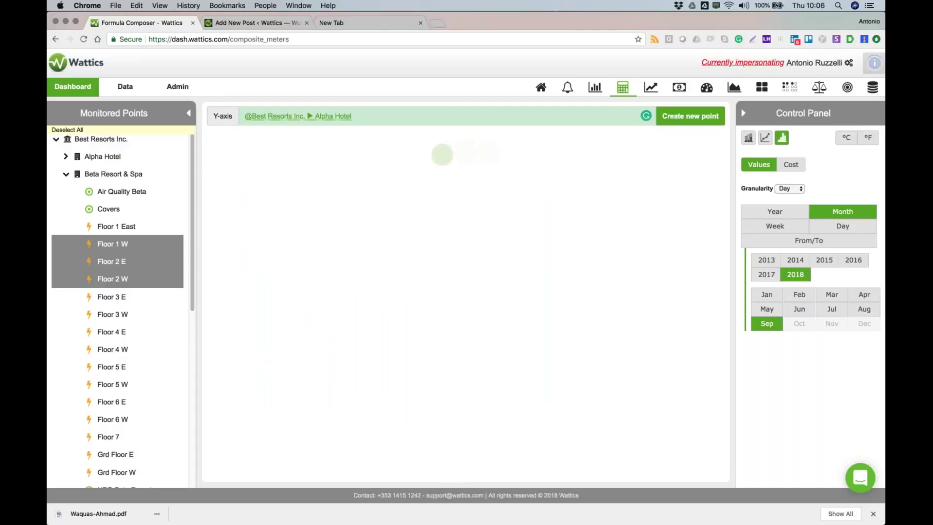
- Zoom the comparison chart to 10 to 16 September 2018, then switch its period to Day
drag(413, 291, 510, 292)
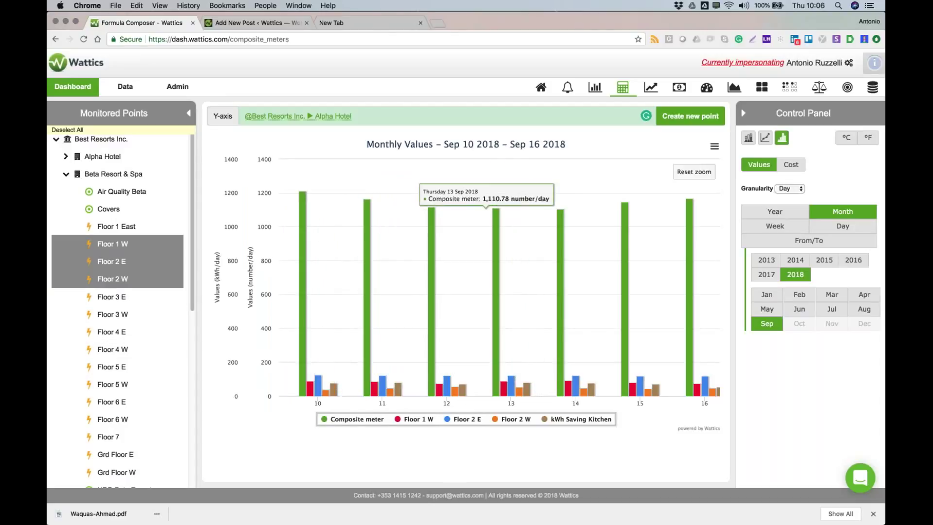
click(775, 226)
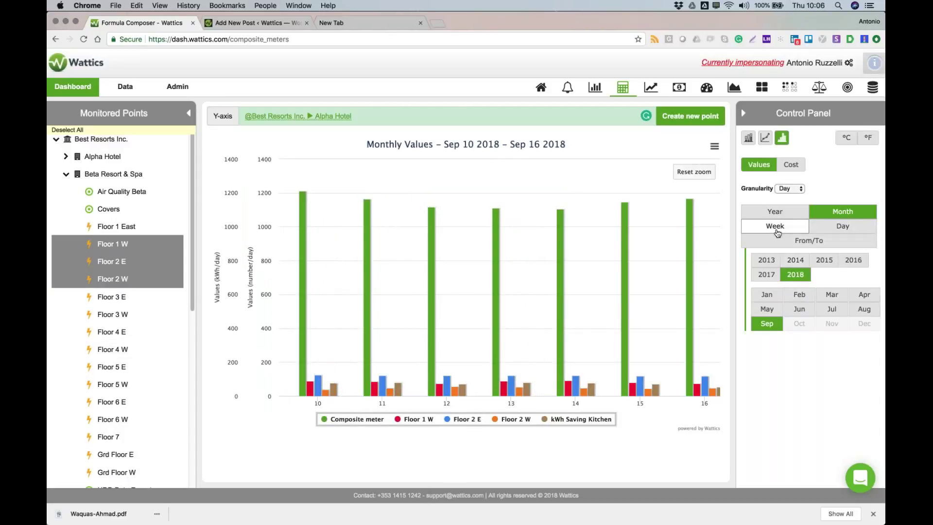
click(842, 225)
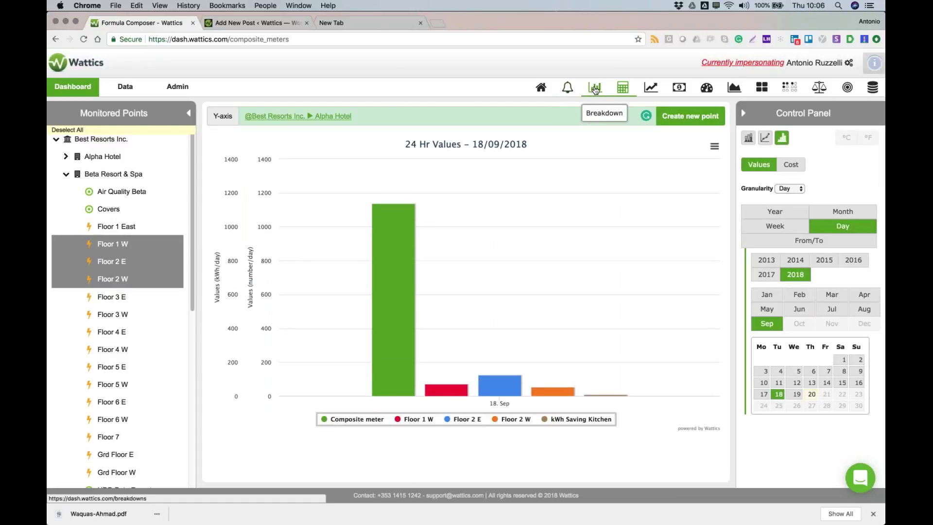
drag(417, 358, 348, 357)
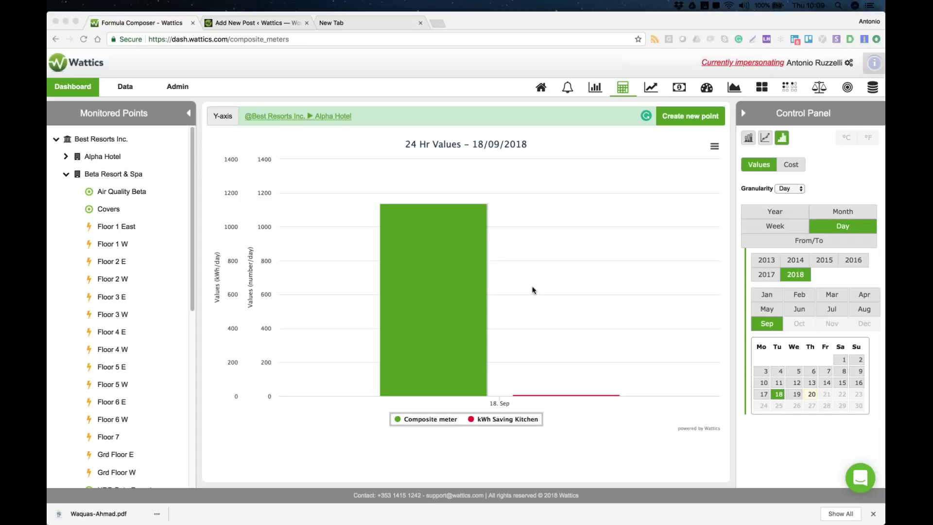
- Look through the meters and data points listed under Beta Resort & Spa
scroll(112, 223, down, 5)
scroll(111, 223, up, 5)
scroll(116, 312, down, 6)
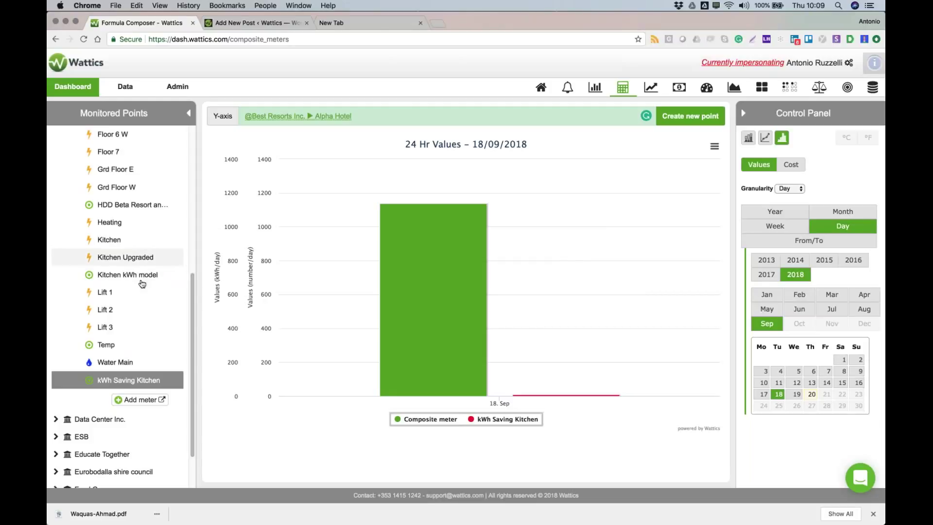
mouse_move(433, 292)
scroll(122, 281, down, 1)
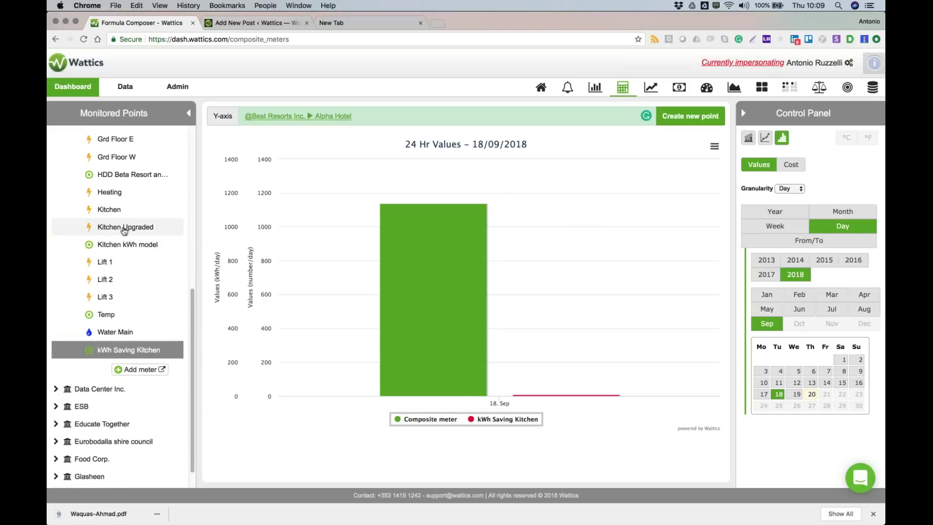
scroll(118, 290, up, 3)
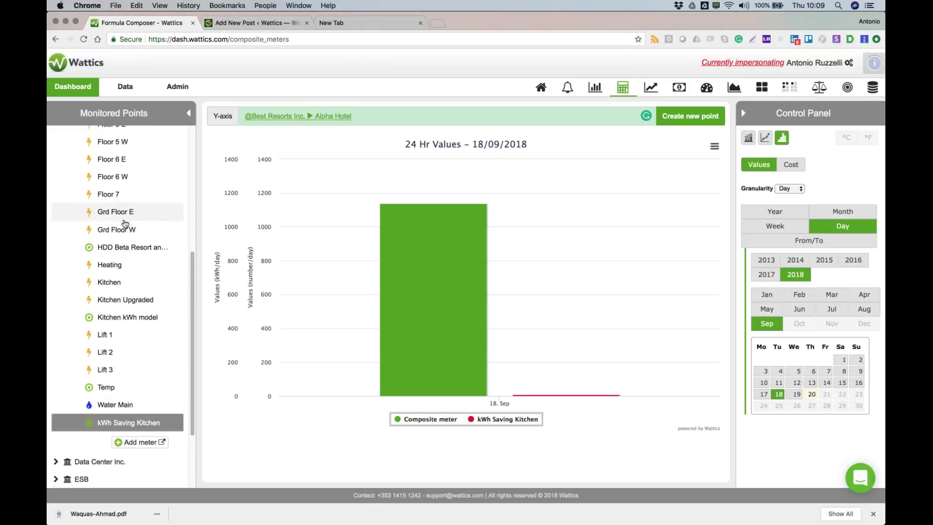
scroll(125, 223, up, 10)
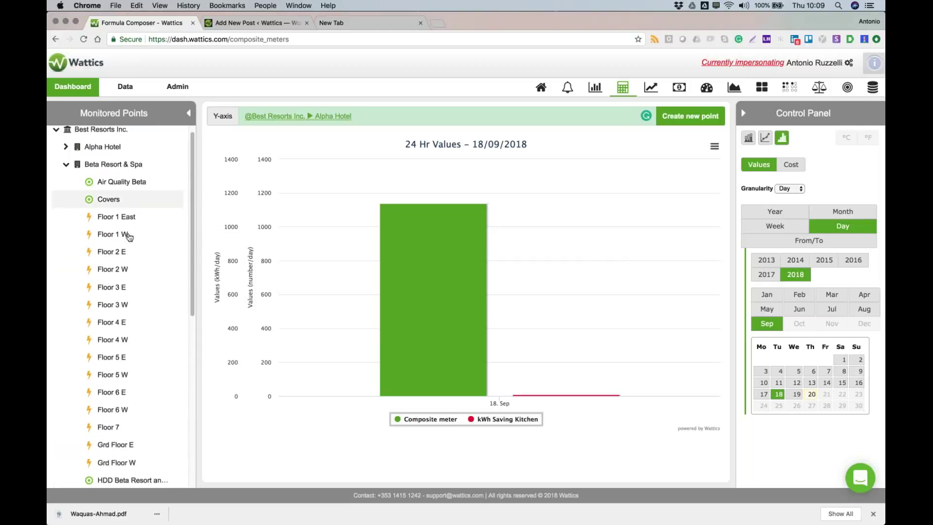
scroll(127, 236, down, 13)
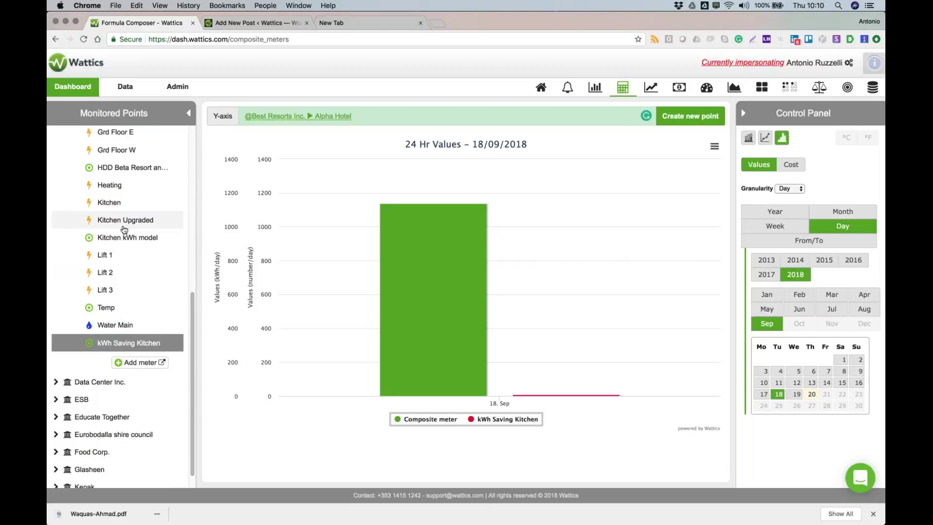
- Chart Kitchen Upgraded in place of kWh Saving Kitchen, and switch the chart back to kWh Saving Kitchen
scroll(111, 312, up, 2)
click(125, 263)
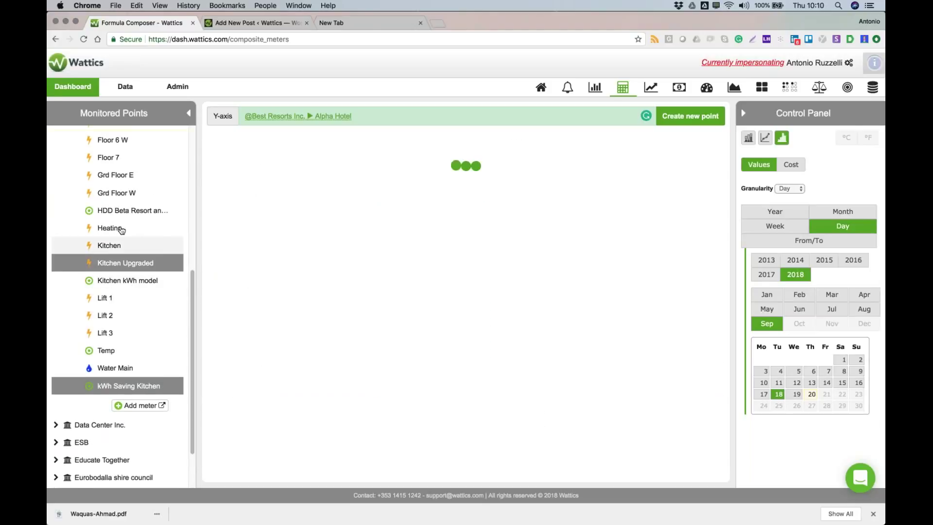
scroll(122, 229, up, 5)
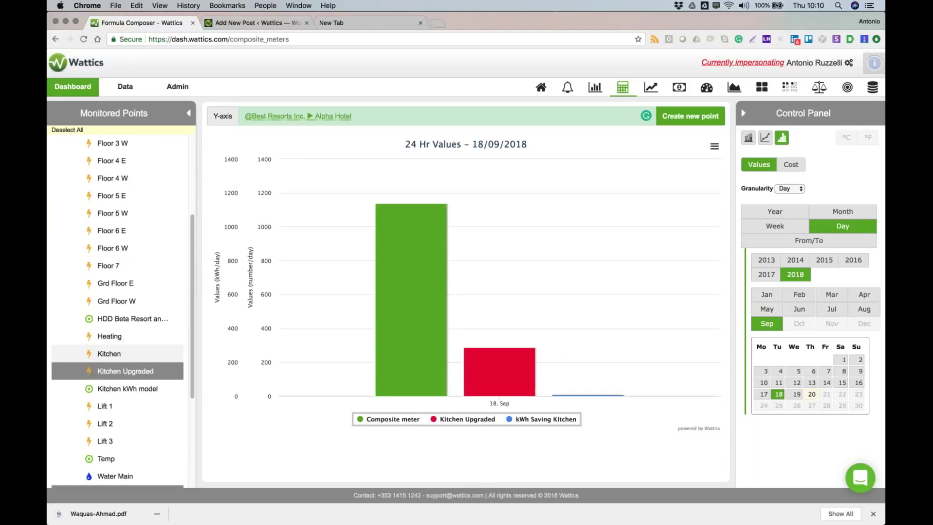
scroll(124, 289, up, 4)
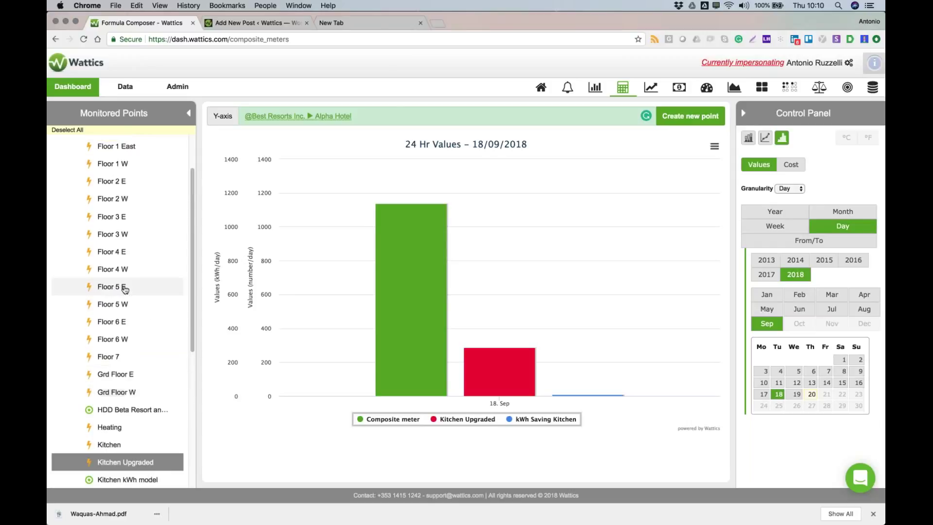
scroll(125, 289, down, 10)
click(125, 365)
scroll(127, 359, down, 1)
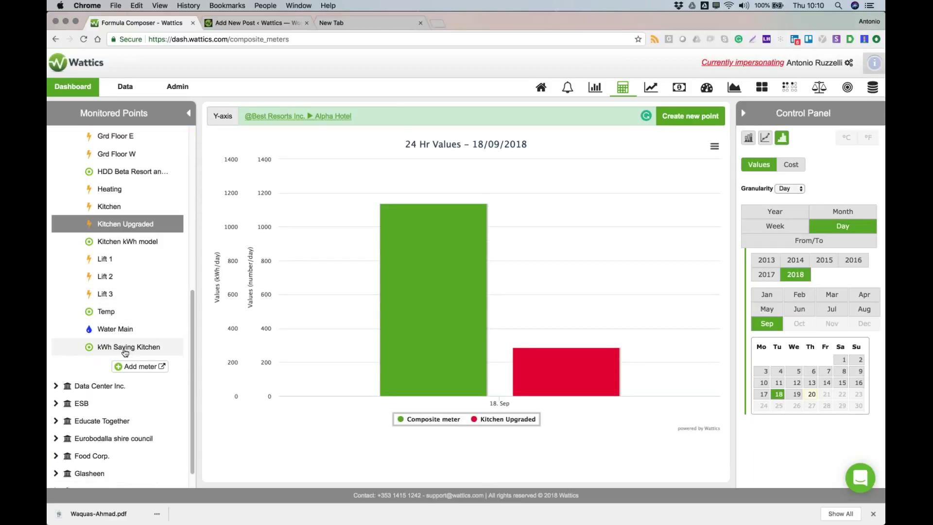
click(122, 224)
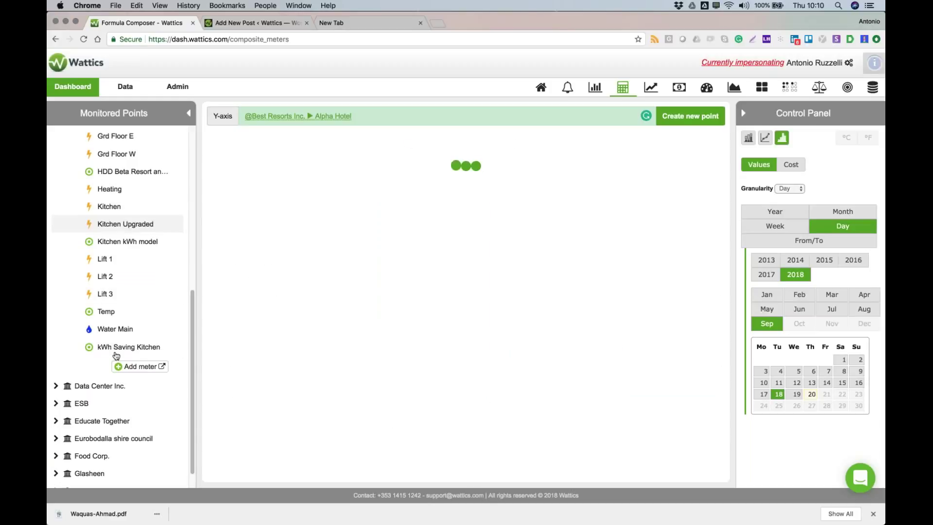
click(117, 353)
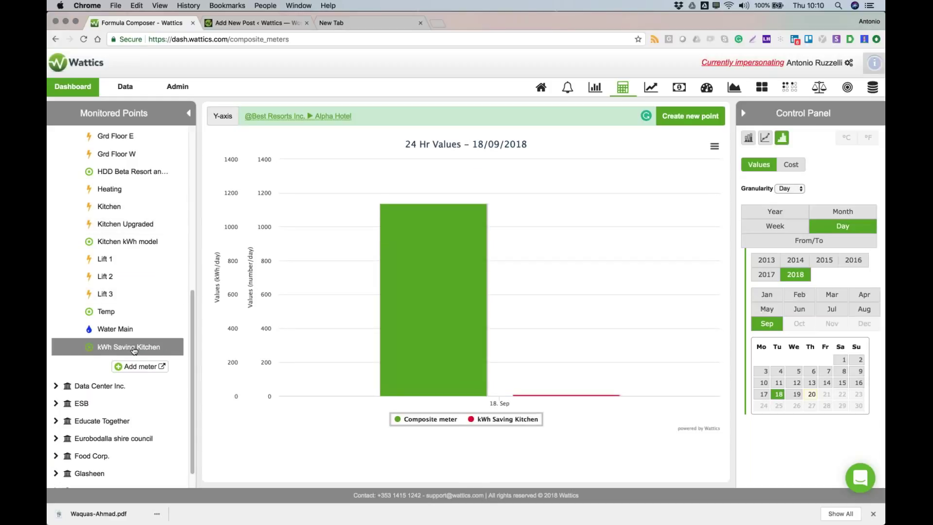
- Start a new custom alert for the kWh Saving Kitchen point of Best Resorts Inc
click(567, 88)
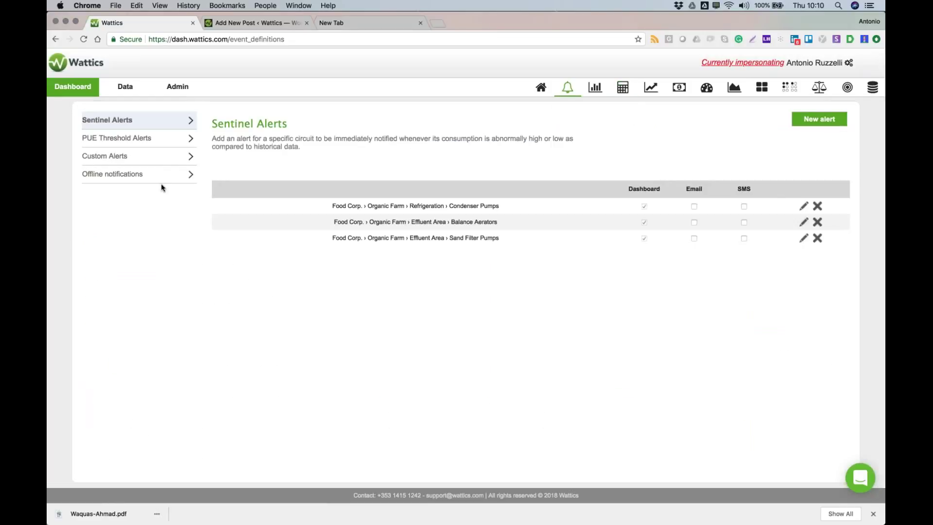
click(135, 158)
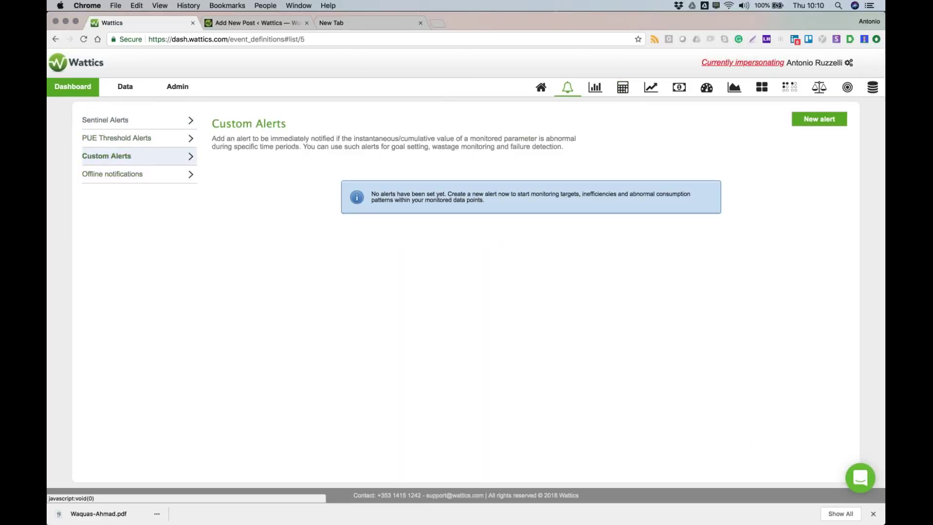
click(811, 118)
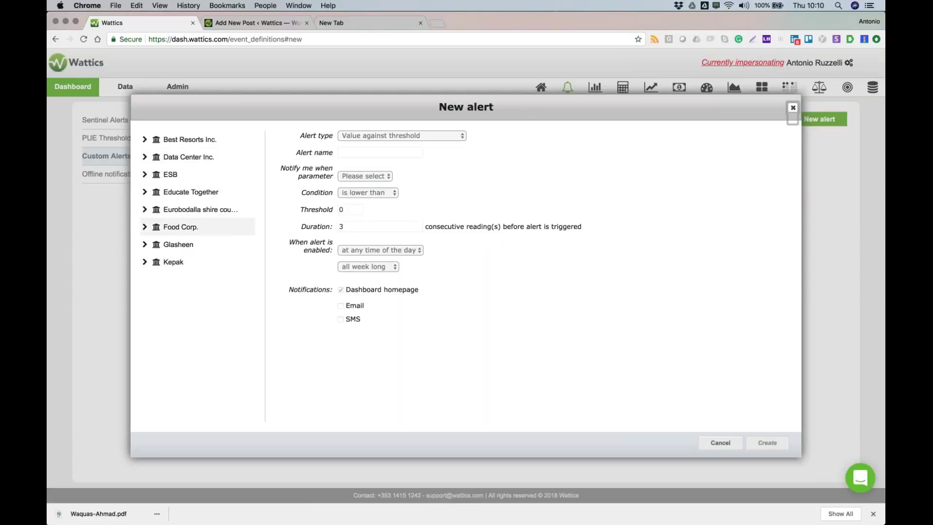
click(148, 140)
scroll(194, 272, down, 10)
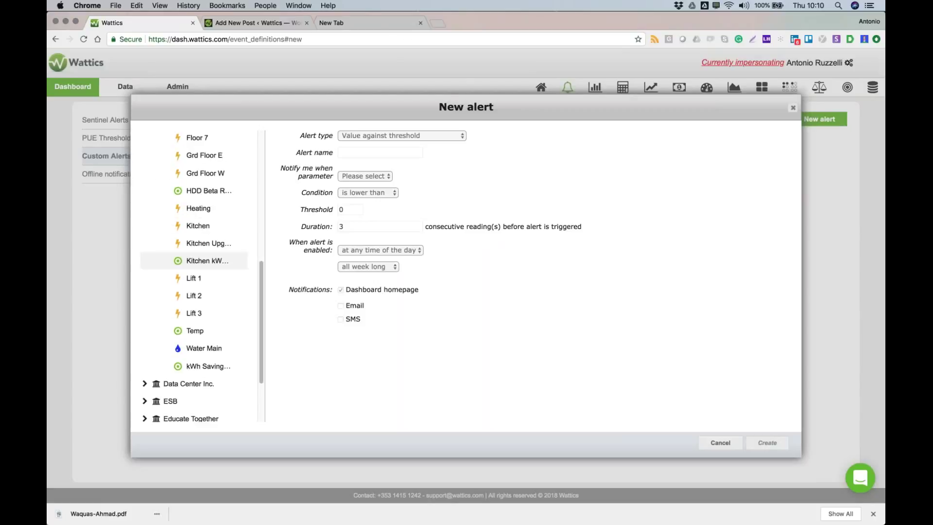
click(204, 366)
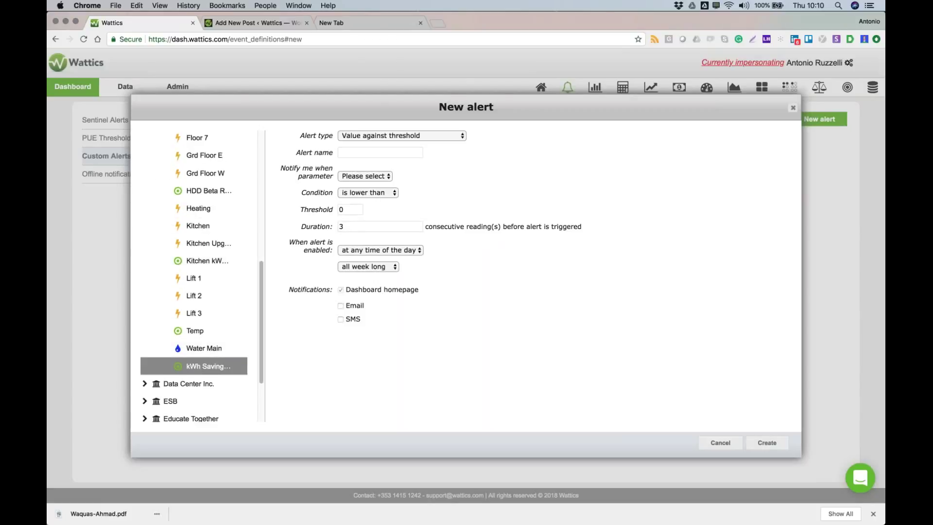
- Name the value-against-threshold alert Poor Saving Kitchen and choose kWh as its notification parameter
click(425, 136)
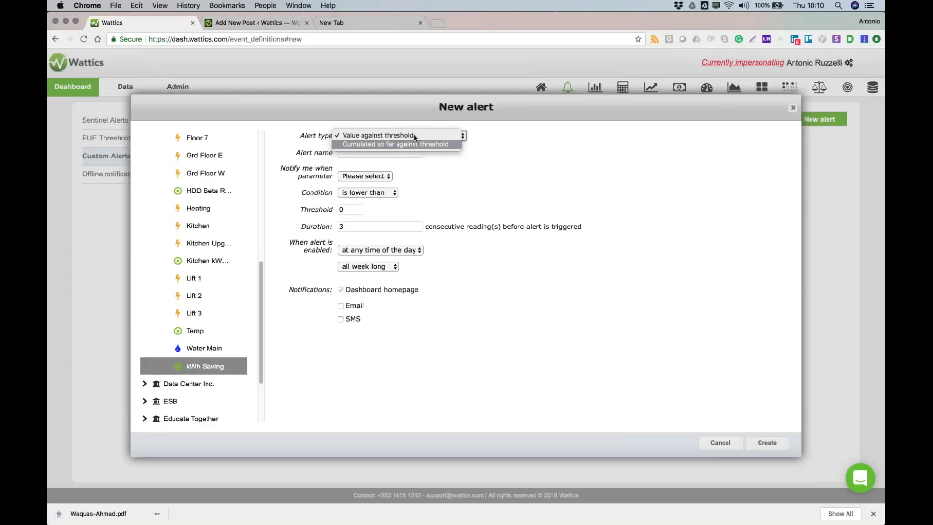
key(Escape)
click(399, 152)
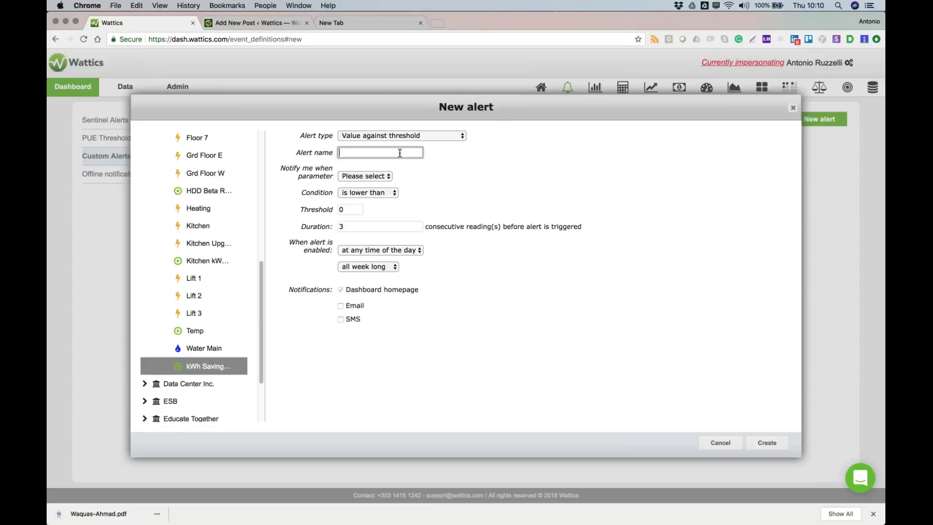
text(p)
key(BackSpace)
text(Poor Saving Kitchen)
click(371, 177)
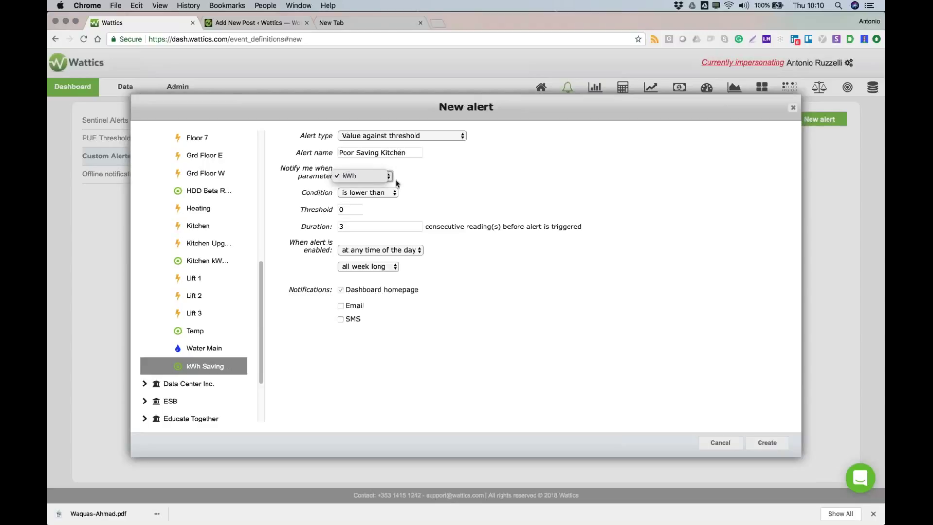
click(383, 176)
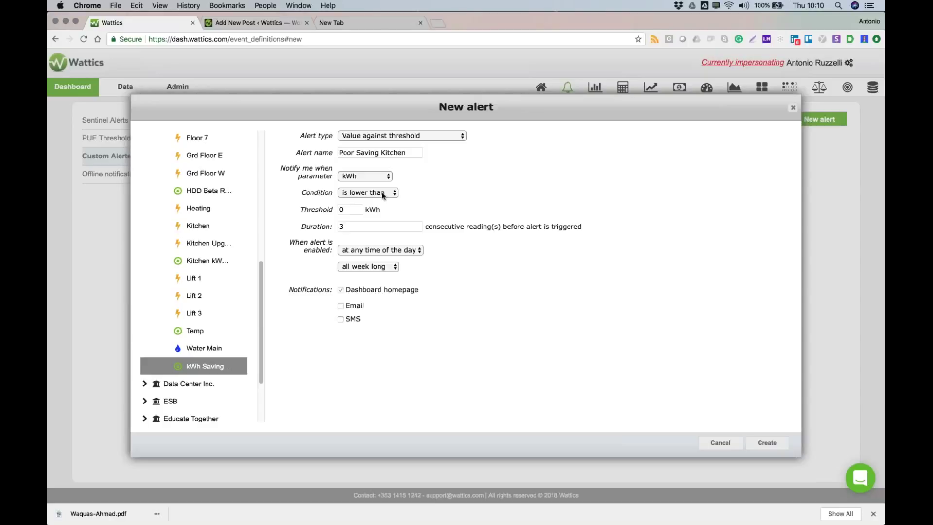
- Set the alert to trigger when the value is lower than 40 kWh for 1 consecutive reading
click(383, 194)
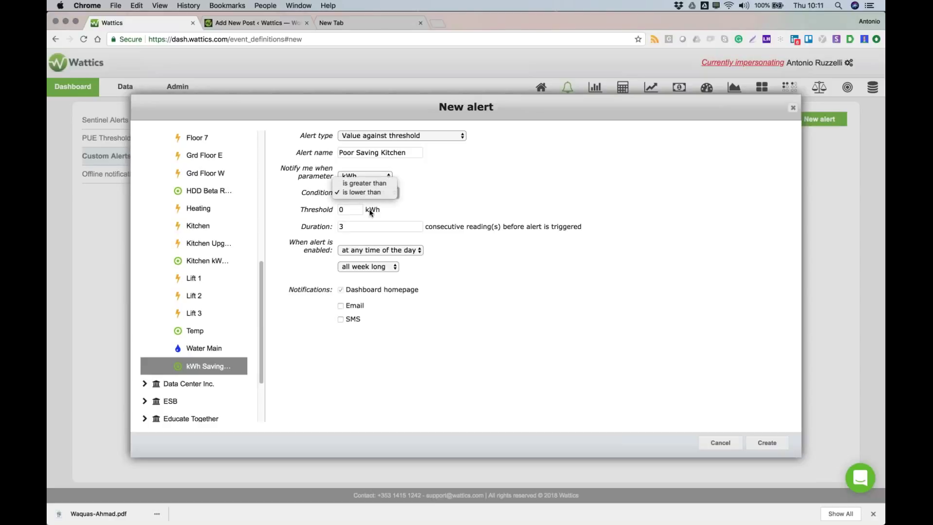
click(349, 210)
key(BackSpace)
text(40)
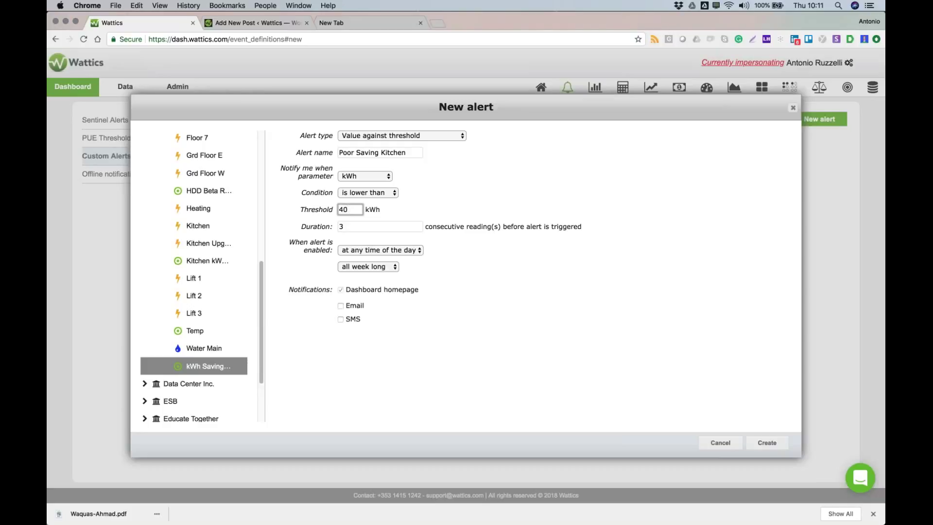
key(super+a)
click(337, 226)
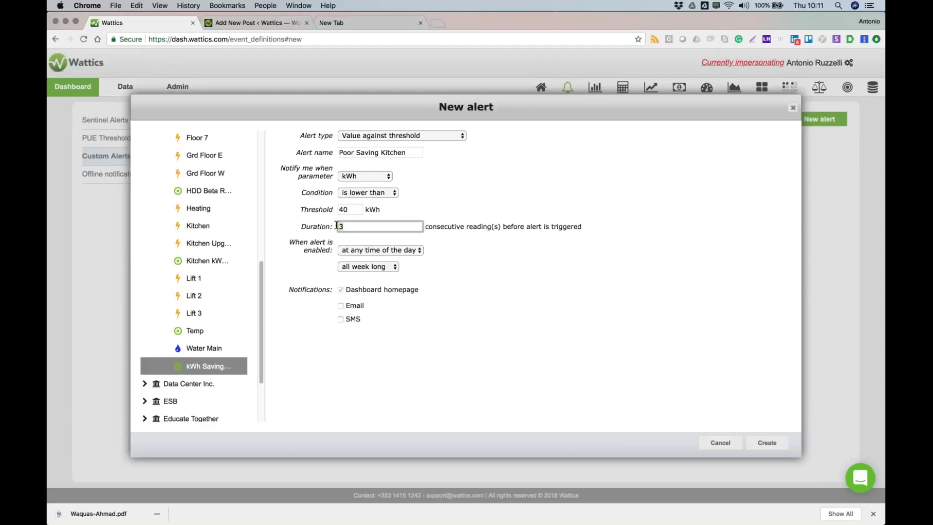
key(BackSpace)
text(1)
- Try the time-range option for enabling the alert, and set it back to any time of the day
click(406, 250)
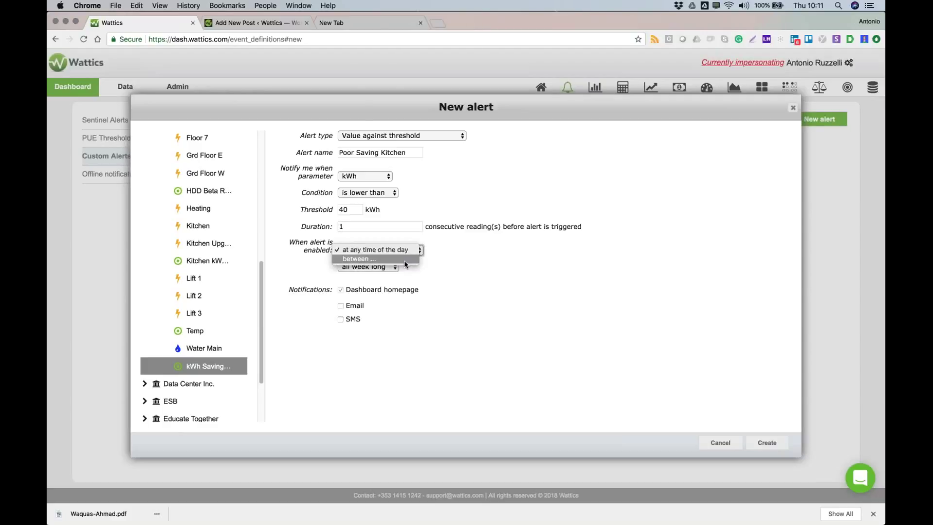
click(405, 261)
click(378, 249)
click(371, 241)
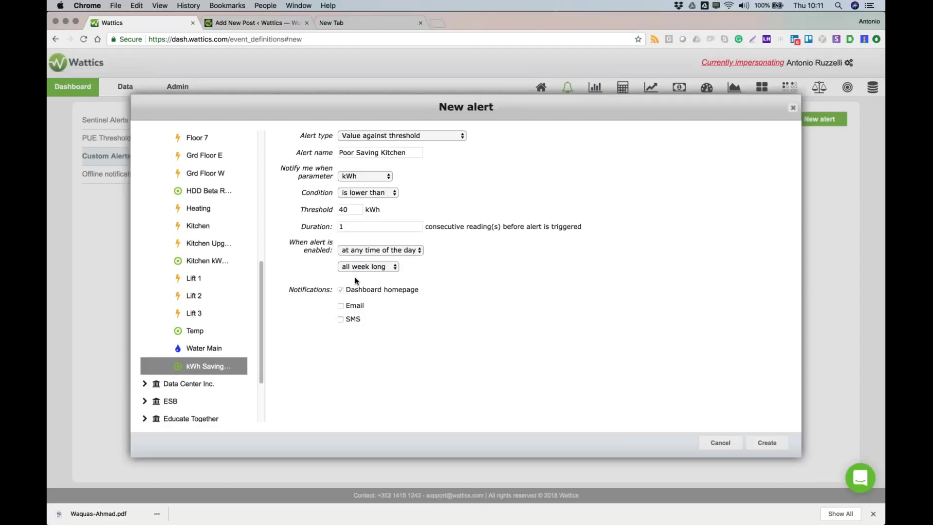
- Enable the alert only for specific days, Monday to Friday, and create the alert
click(364, 266)
click(379, 276)
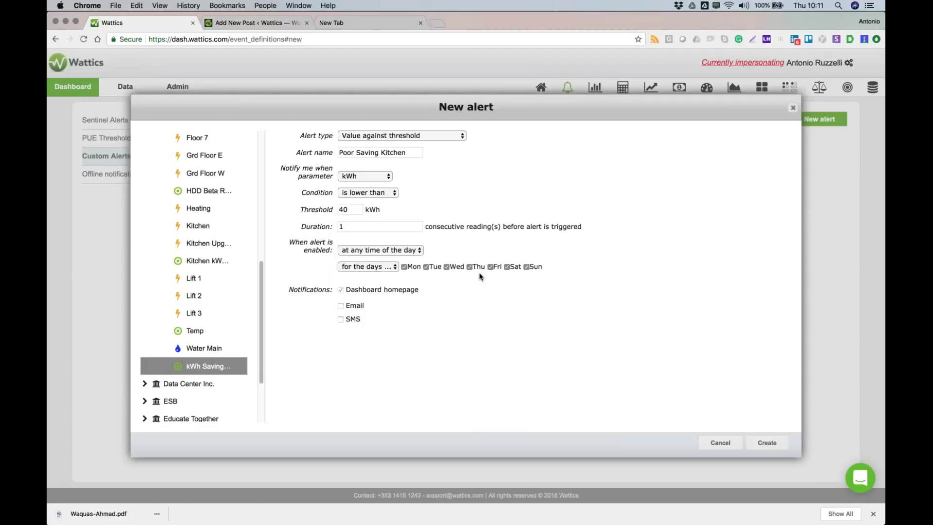
click(425, 267)
click(447, 267)
click(470, 267)
click(490, 267)
click(526, 267)
click(469, 266)
click(426, 267)
click(768, 443)
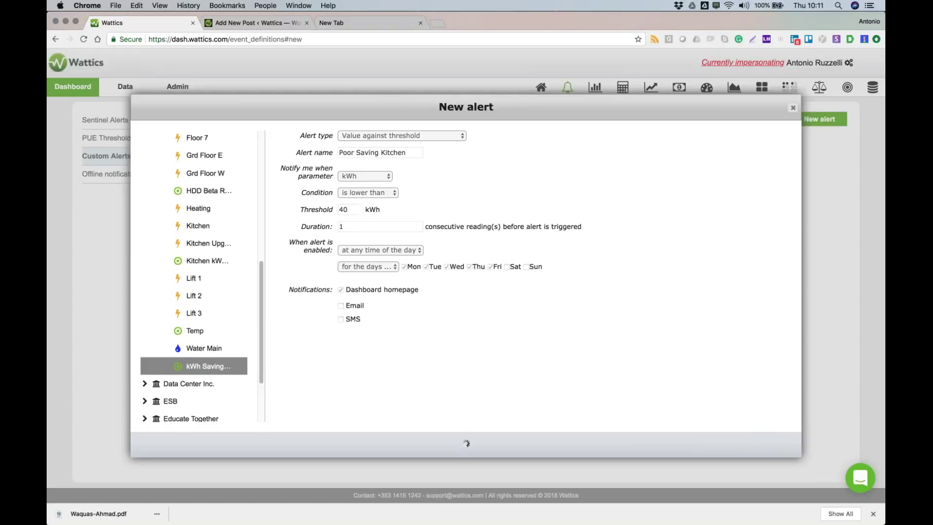